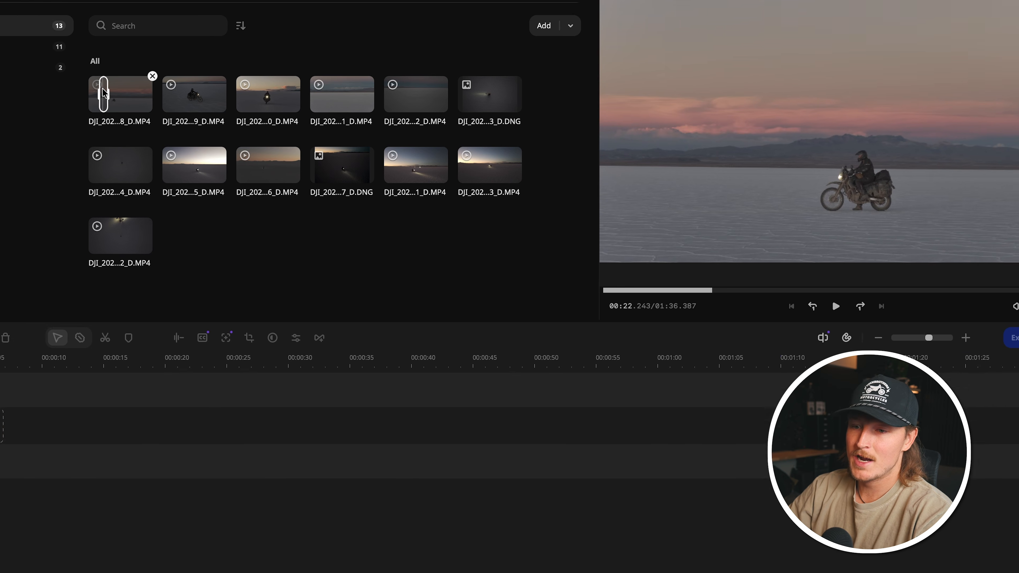
# Step: Add selected portions of drone clips 0038, 0039 and 0041 one after another to the video track
pyautogui.moveTo(50, 125); pyautogui.dragTo(65, 359)
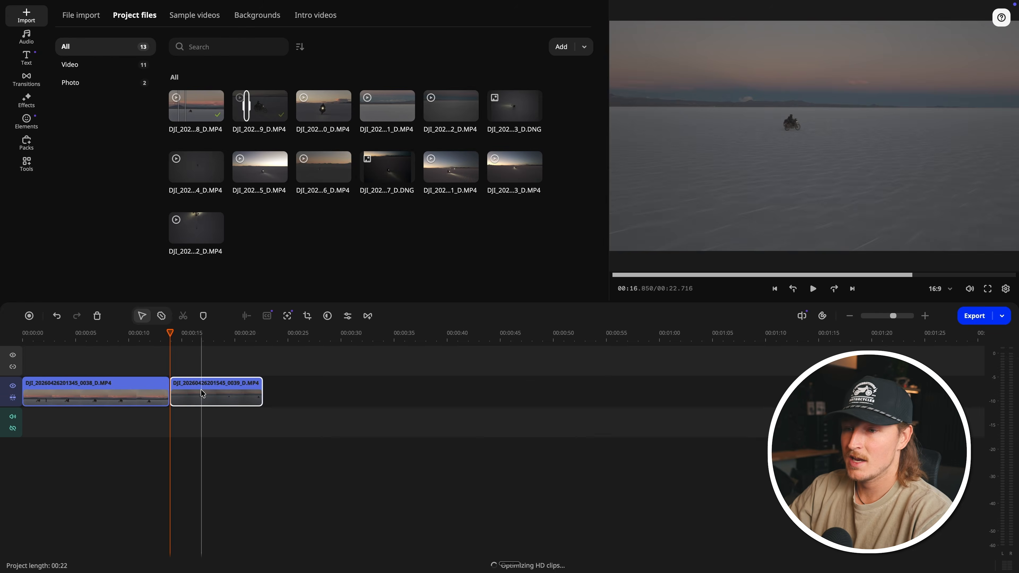
pyautogui.moveTo(201, 389); pyautogui.dragTo(202, 416)
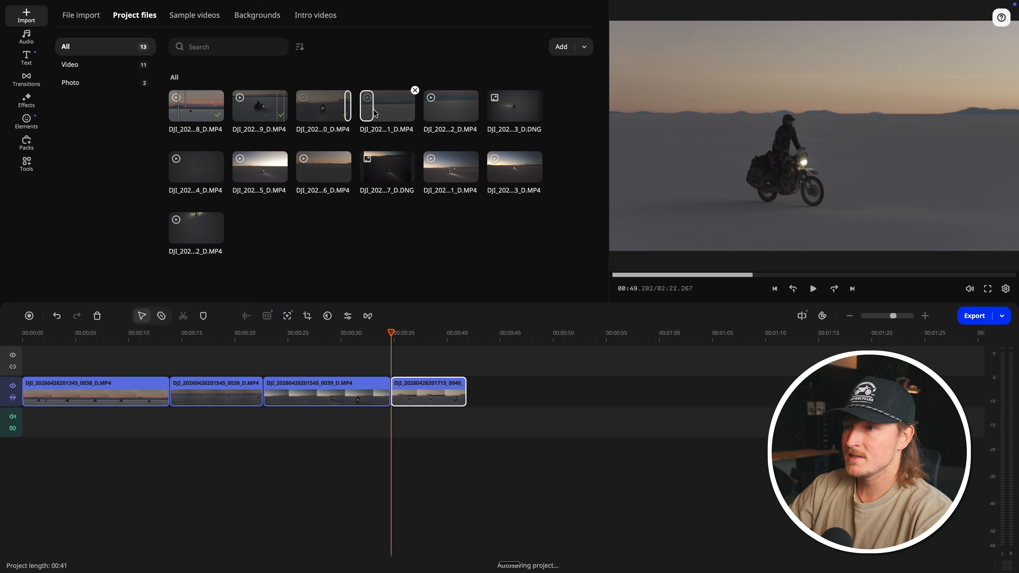
pyautogui.moveTo(374, 114); pyautogui.dragTo(471, 381)
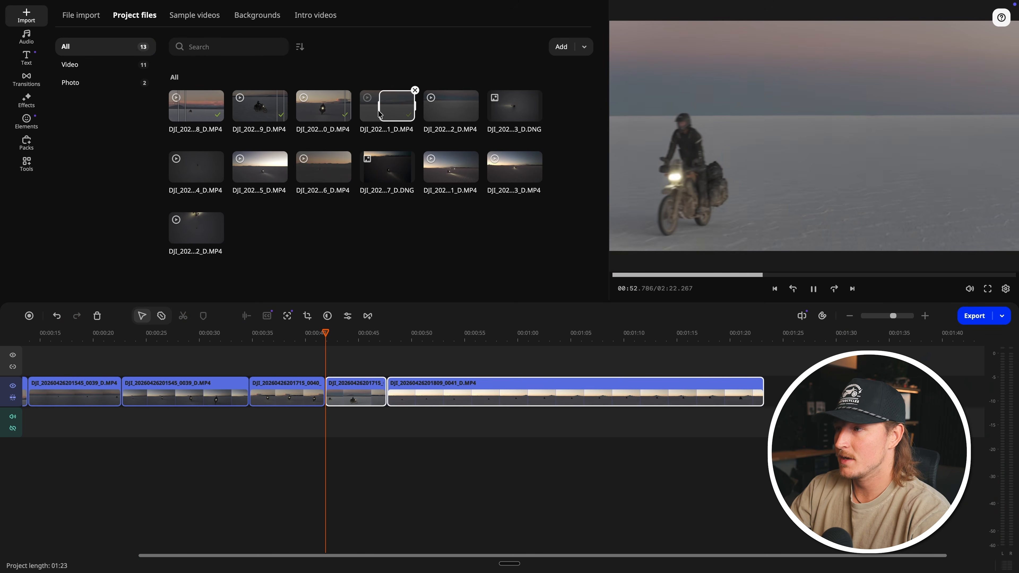
# Step: Preview drone clip 0041 and add another selected portion of it to the video track
pyautogui.click(379, 111)
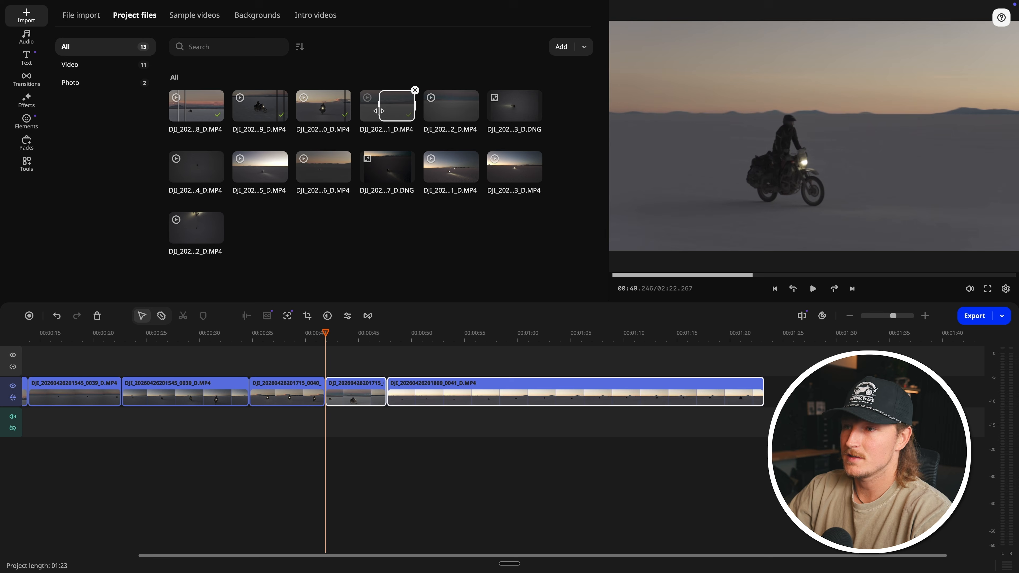
pyautogui.press('space')
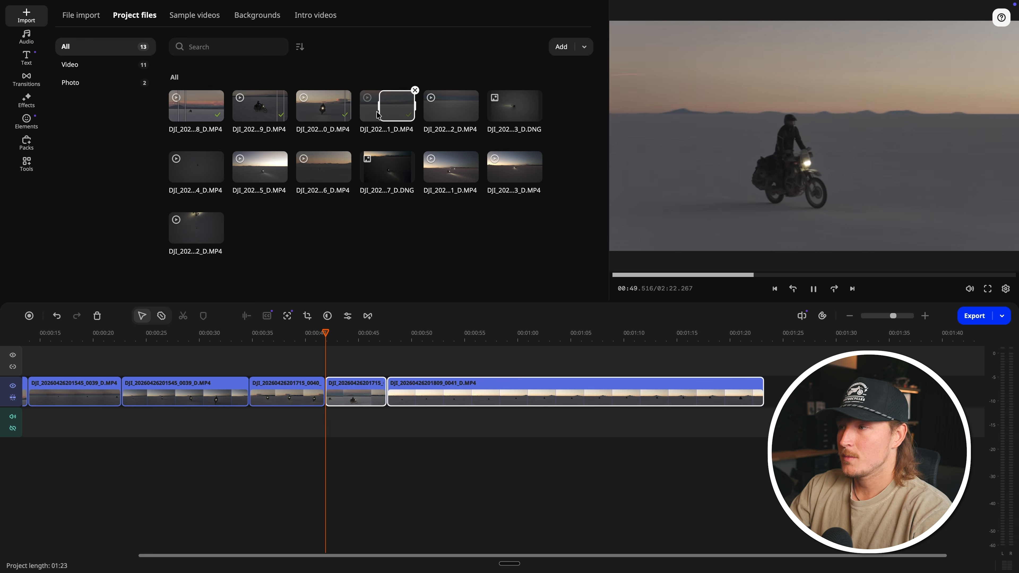
pyautogui.moveTo(378, 115); pyautogui.dragTo(357, 386)
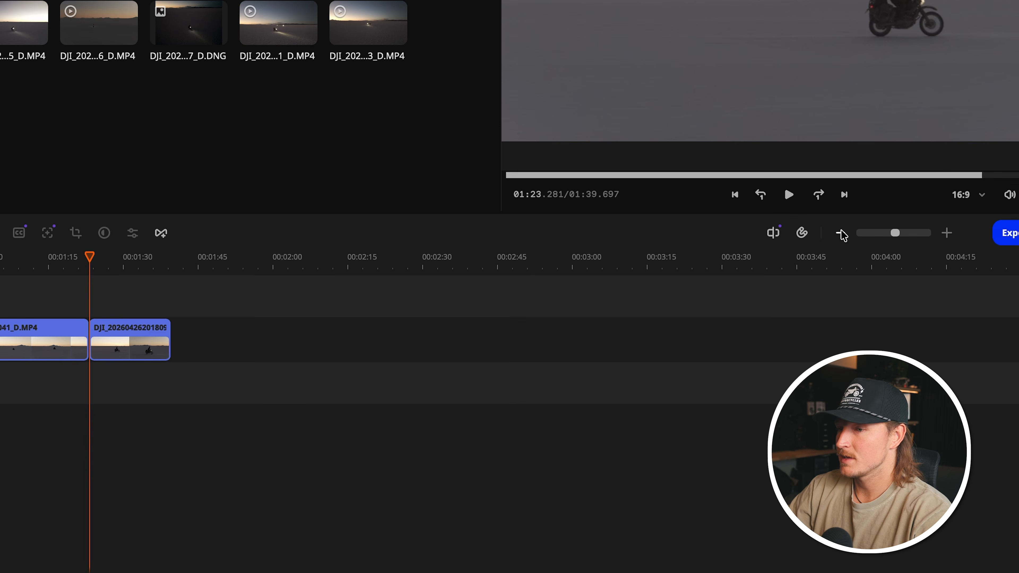
pyautogui.click(849, 315)
pyautogui.click(849, 316)
pyautogui.click(947, 233)
pyautogui.click(947, 232)
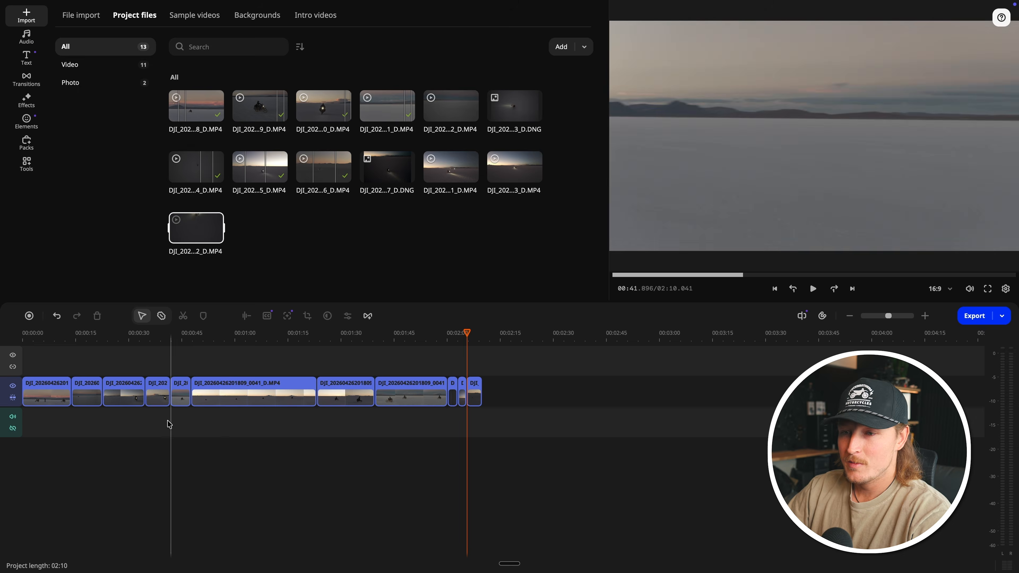
# Step: Move the short overhead clip 0044 to the start of the video track and play back the new opening
pyautogui.scroll(2, 138, 426)
pyautogui.scroll(2, 138, 426)
pyautogui.scroll(-2, 138, 427)
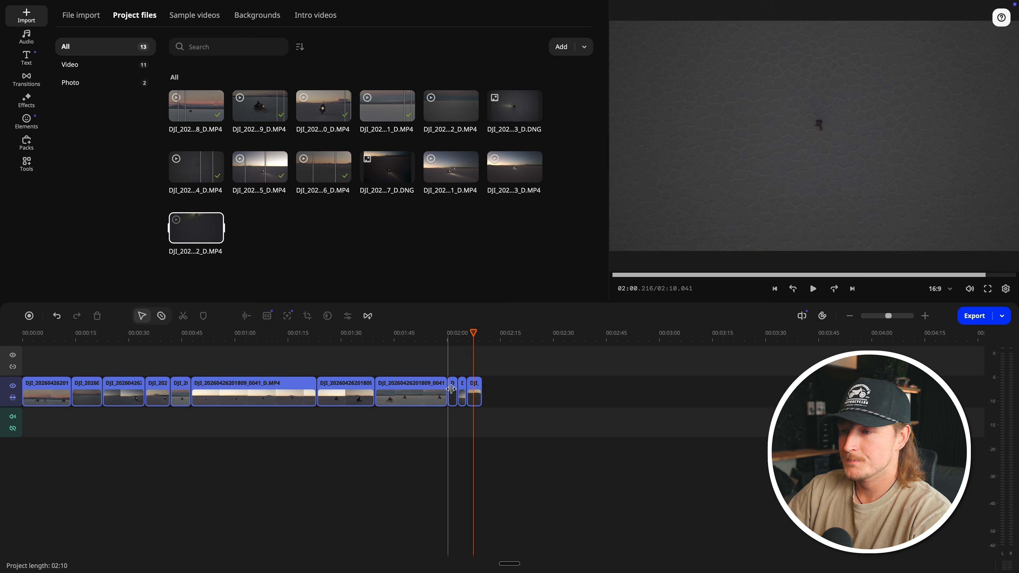
pyautogui.click(451, 389)
pyautogui.press('Delete')
pyautogui.moveTo(37, 412); pyautogui.dragTo(22, 394)
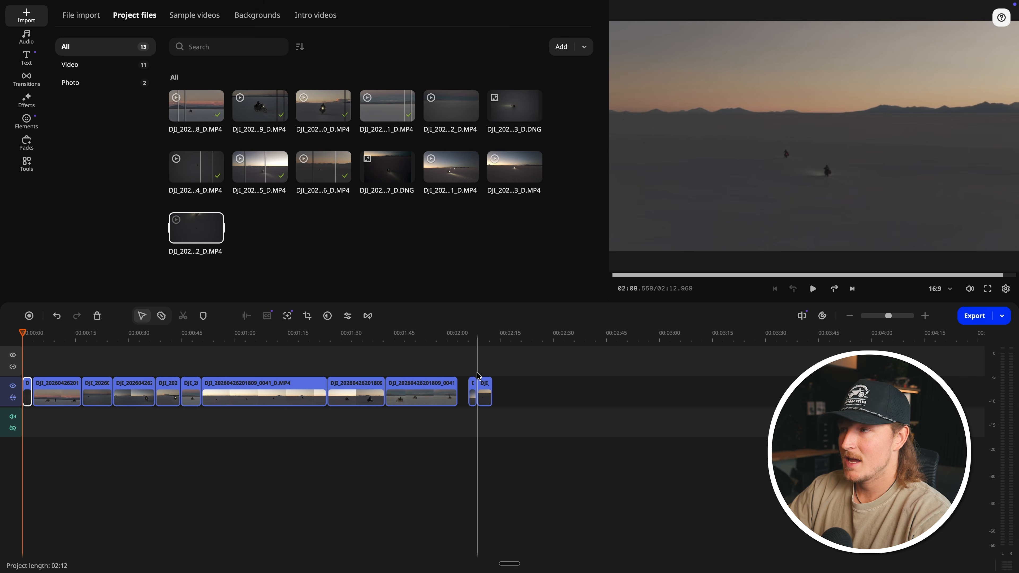
pyautogui.press('space')
pyautogui.press('space')
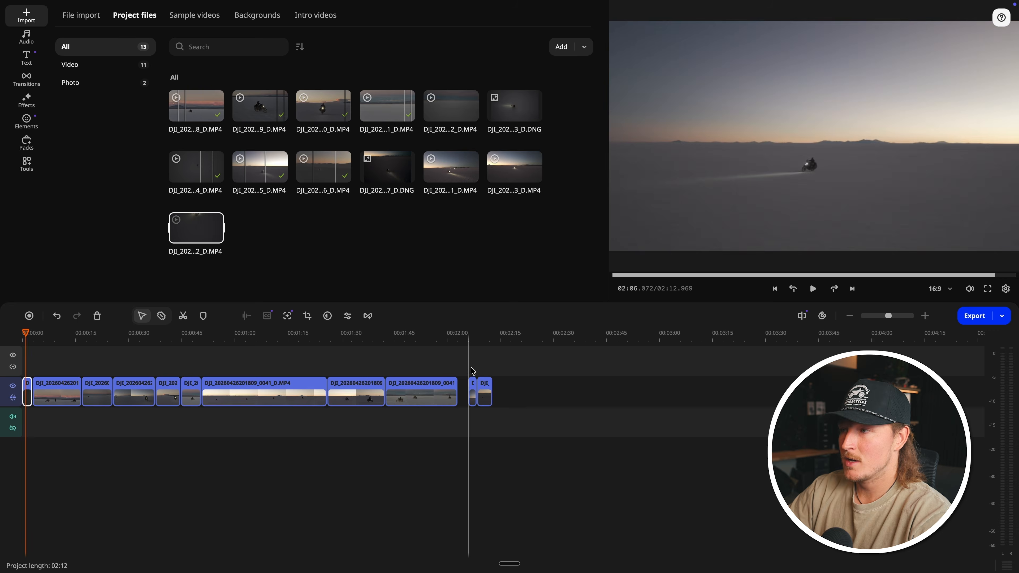
pyautogui.press('space')
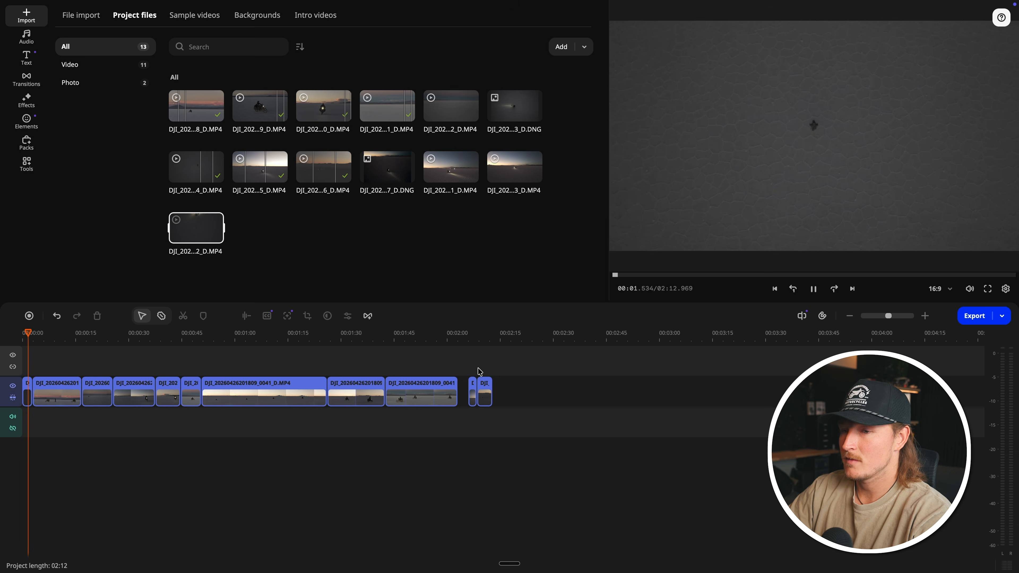
pyautogui.press('space')
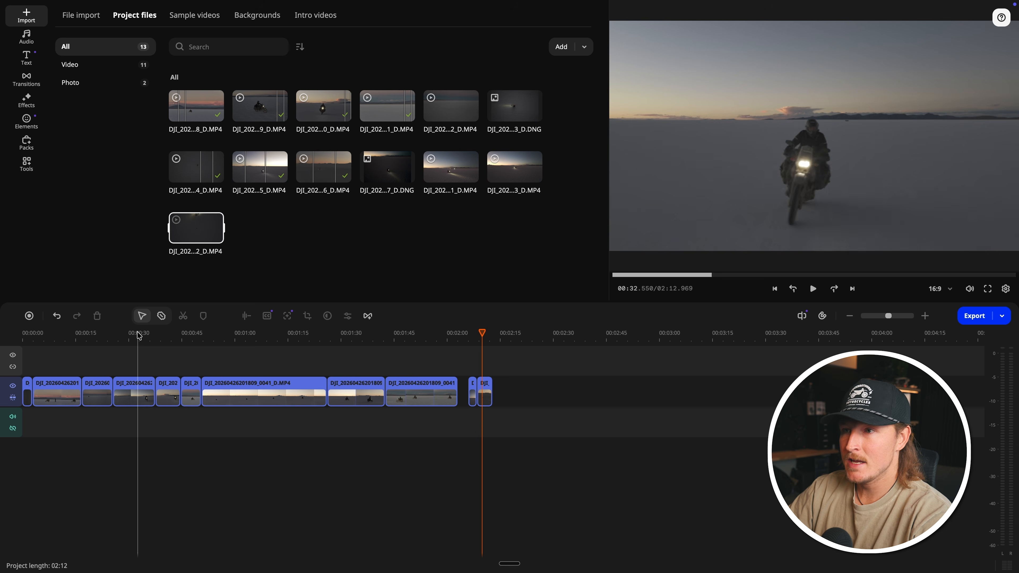
# Step: Import the music file "RIPPLES - From Above" (MP3) from the "410 - Movavi" folder into the project files
pyautogui.click(330, 254)
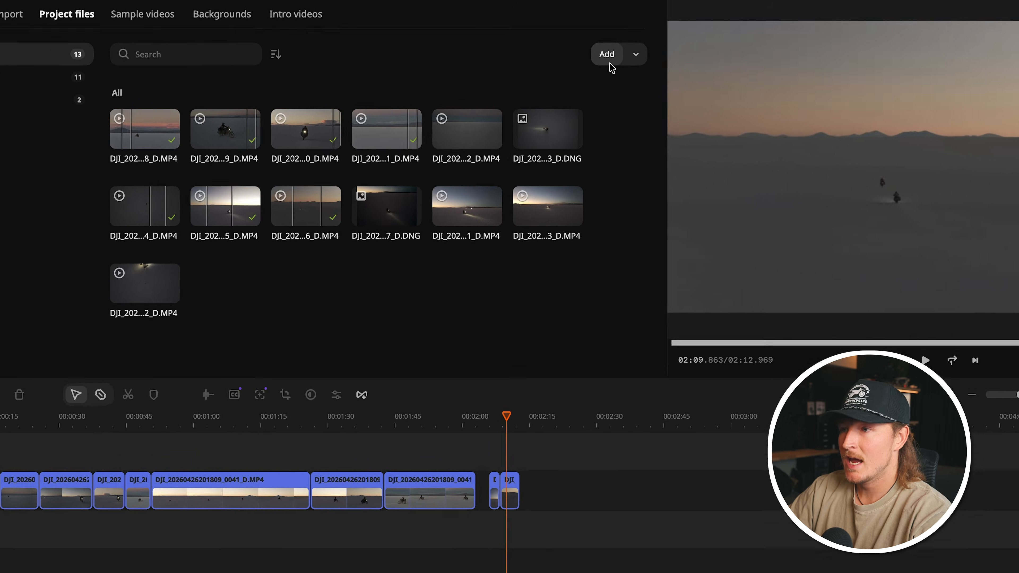
pyautogui.click(561, 46)
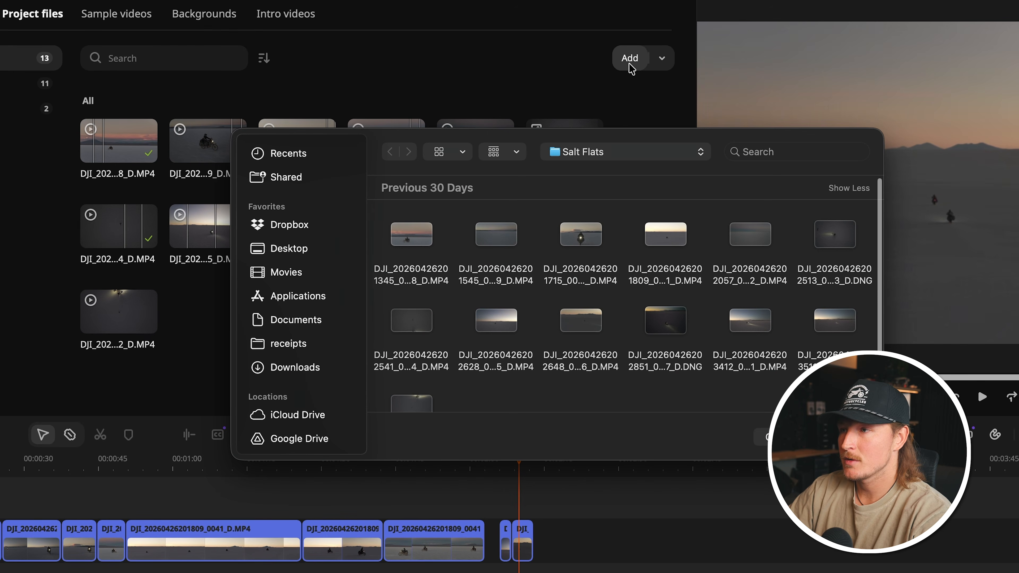
pyautogui.scroll(-2, 578, 317)
pyautogui.click(609, 152)
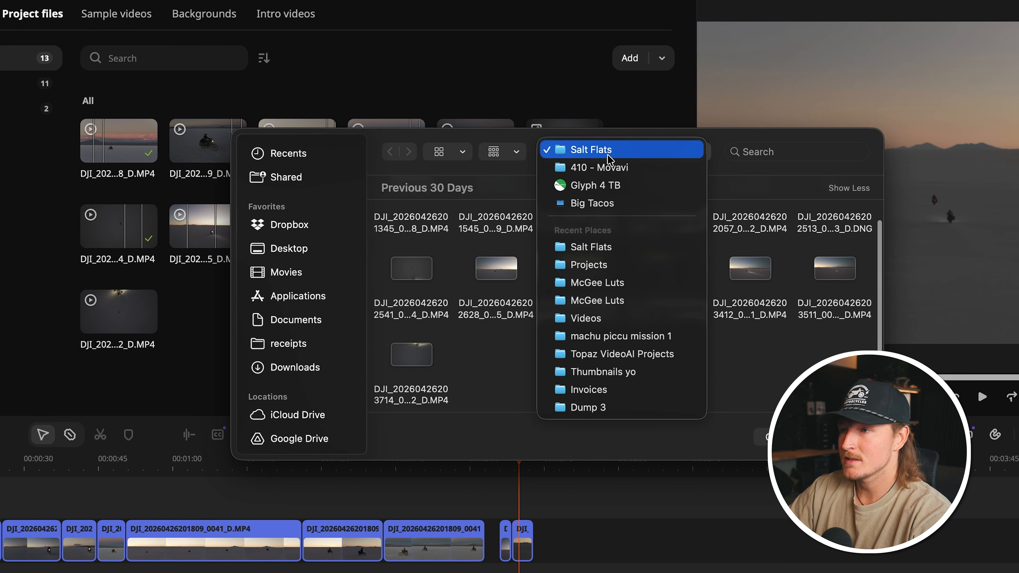
pyautogui.click(602, 168)
pyautogui.click(403, 232)
pyautogui.press('Return')
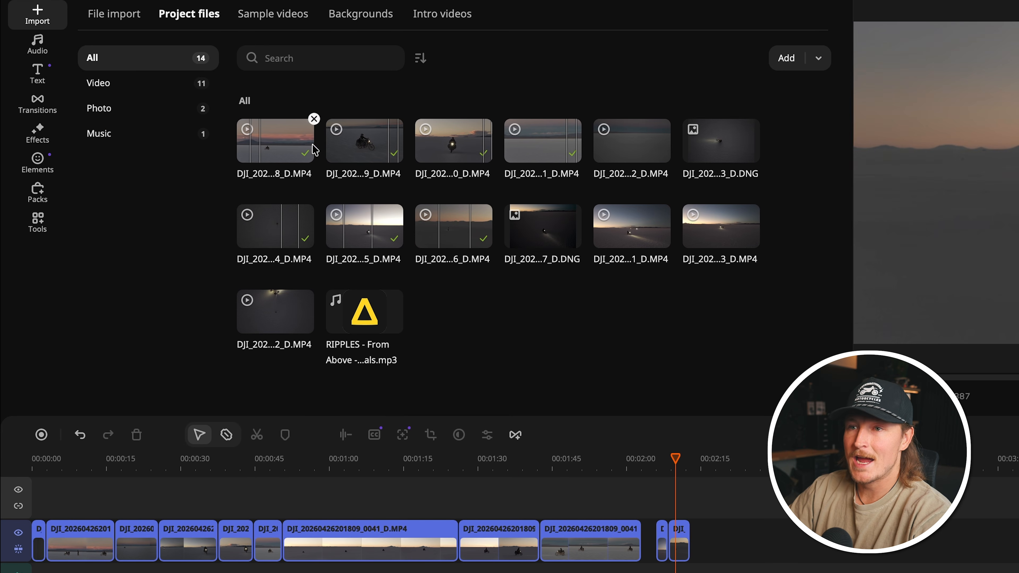
# Step: Browse the built-in music library, including the Cinematic and Chillout categories, and preview a track
pyautogui.click(40, 44)
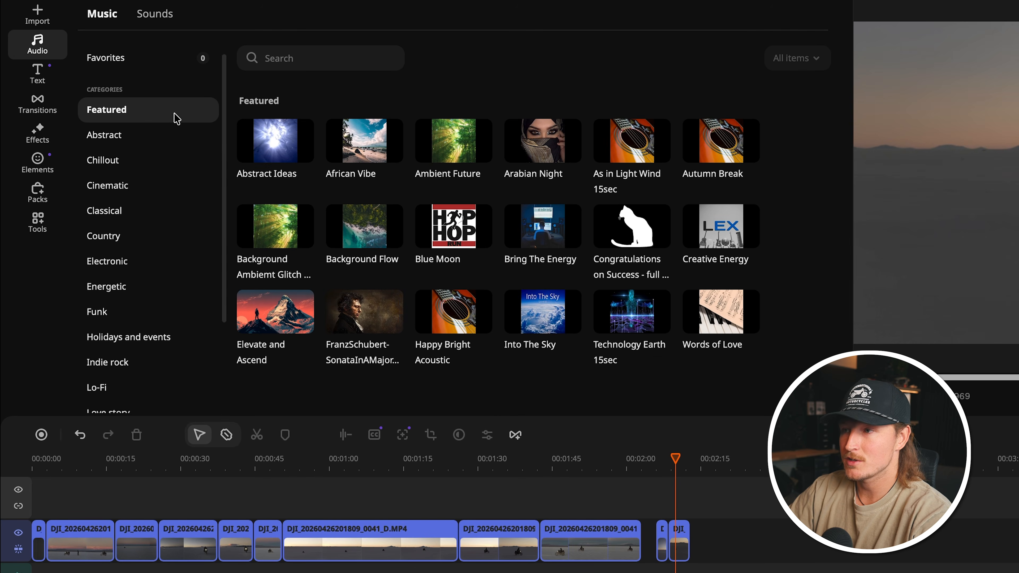
pyautogui.scroll(-1, 441, 177)
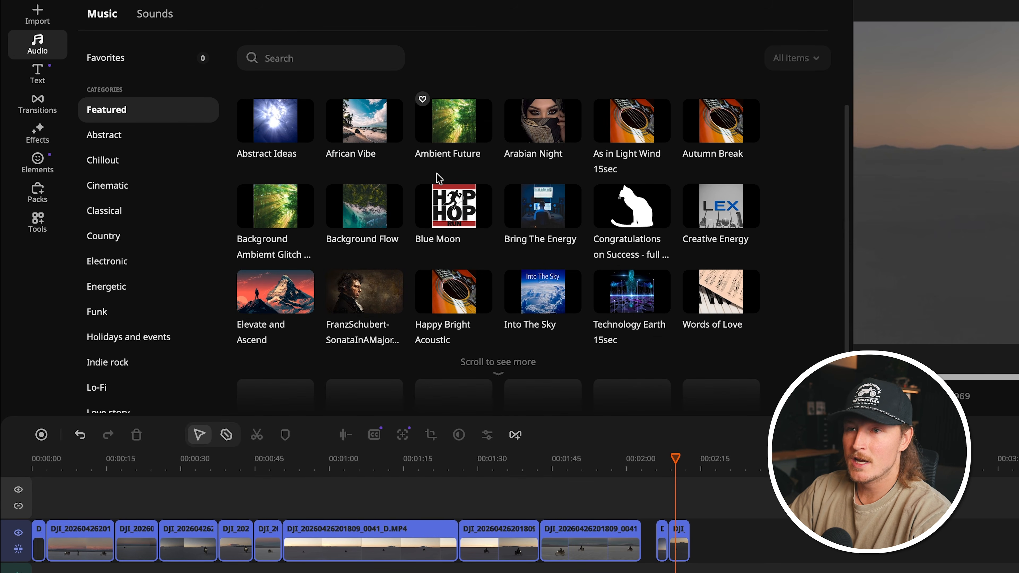
pyautogui.scroll(-3, 131, 152)
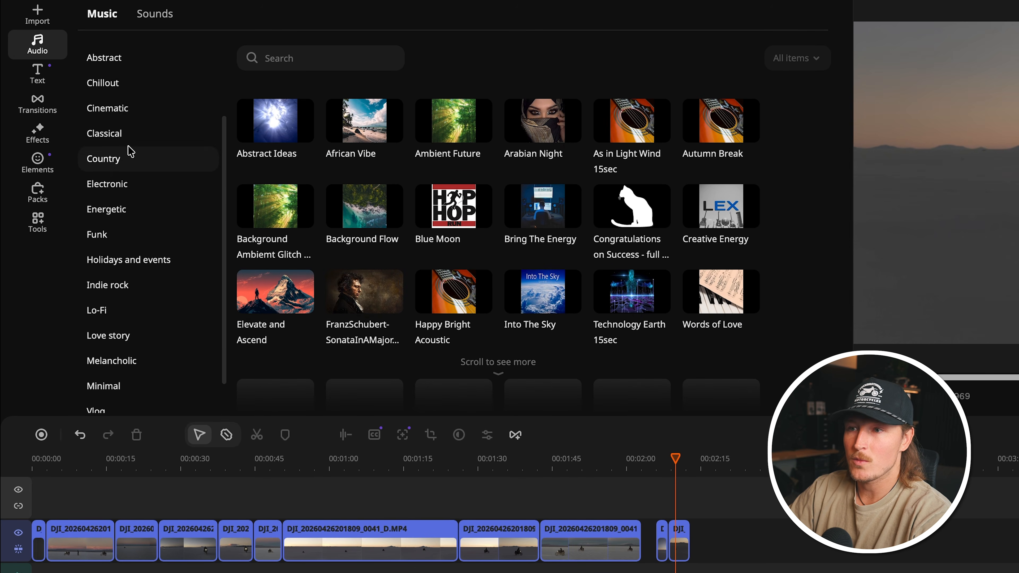
pyautogui.click(116, 118)
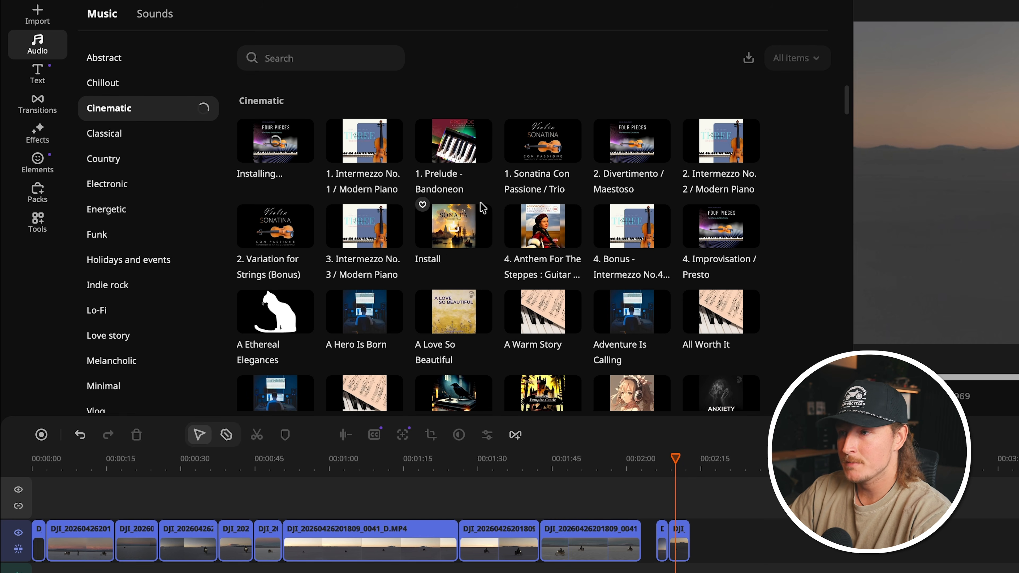
pyautogui.scroll(-3, 483, 208)
pyautogui.scroll(4, 439, 212)
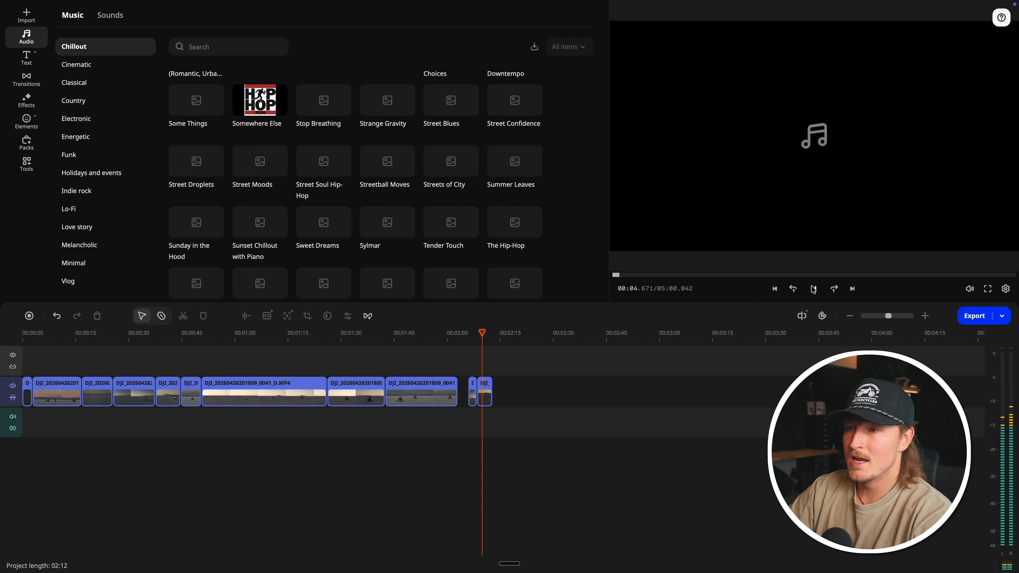
pyautogui.click(813, 289)
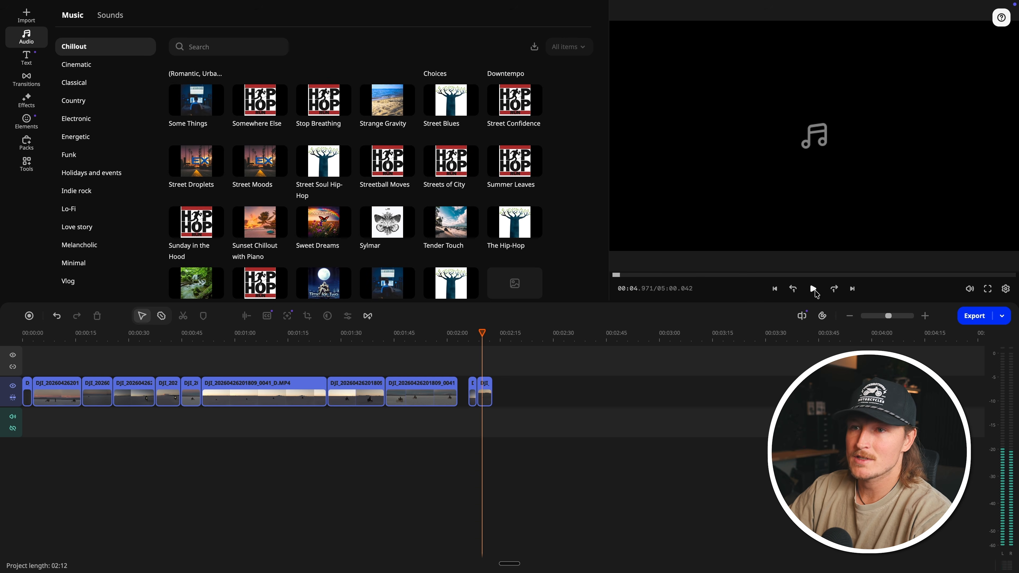
pyautogui.click(45, 36)
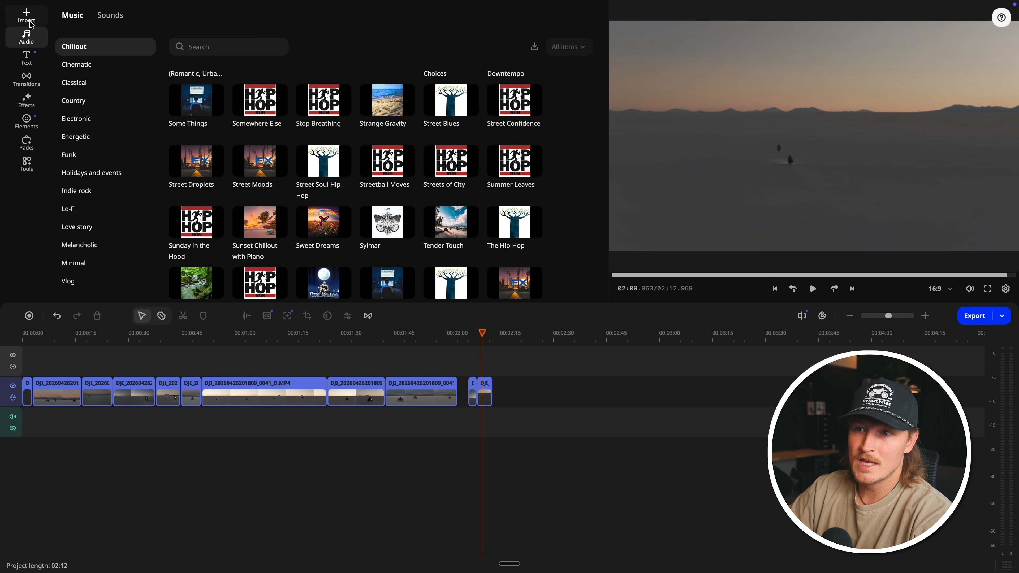
# Step: Place the imported "RIPPLES - From Above" music on the audio track and align it with the timeline's start
pyautogui.click(28, 19)
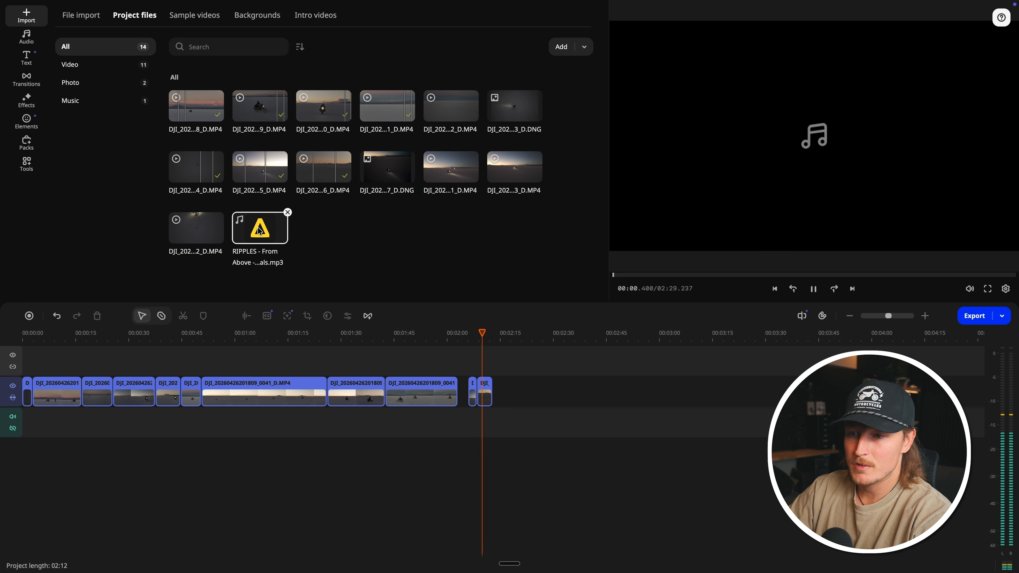
pyautogui.moveTo(241, 226); pyautogui.dragTo(98, 422)
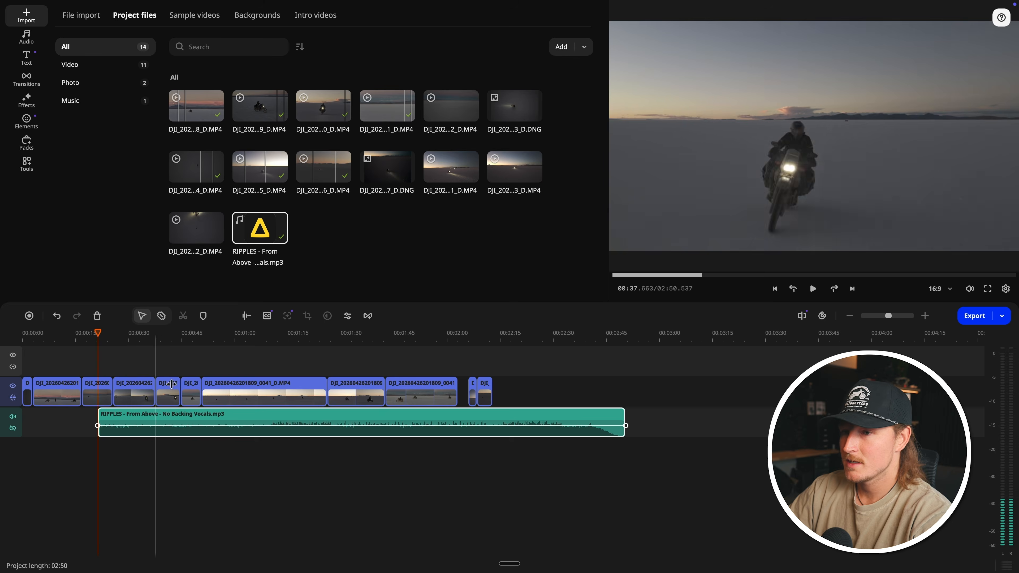
pyautogui.scroll(5, 297, 446)
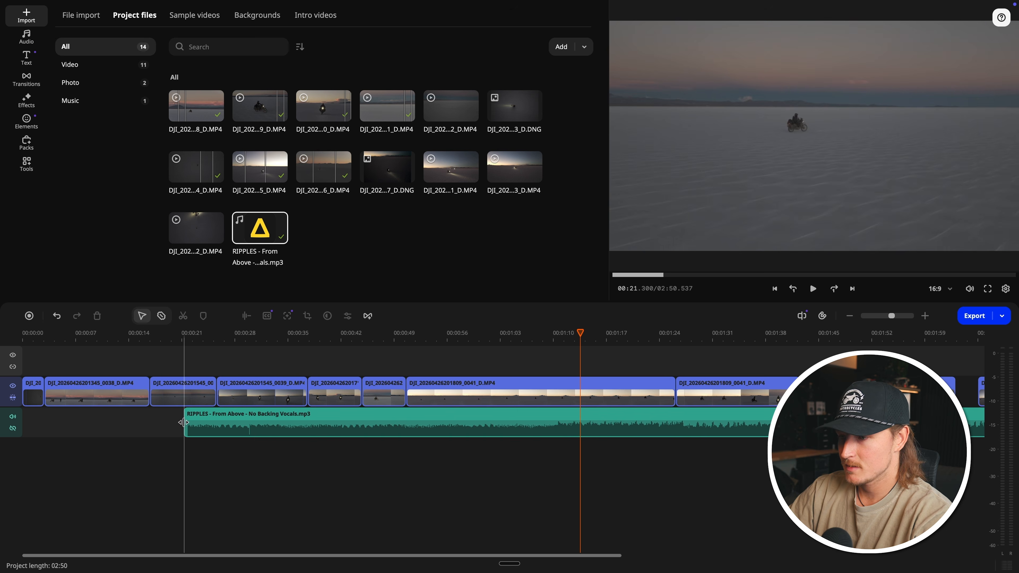
pyautogui.moveTo(184, 422); pyautogui.dragTo(83, 434)
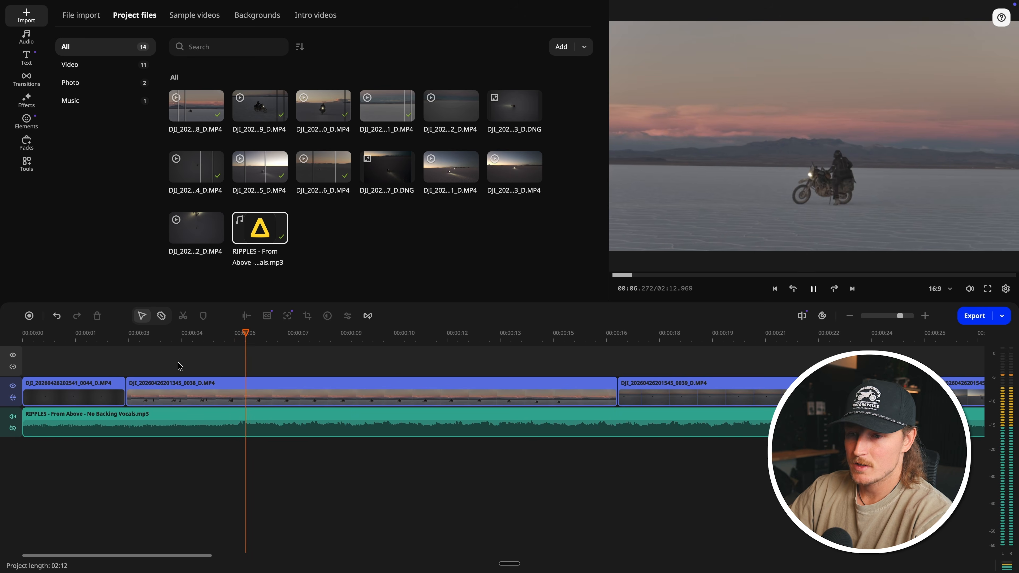
# Step: Play the opening and shift the start of the RIPPLES music to about 0.99 s
pyautogui.press('space')
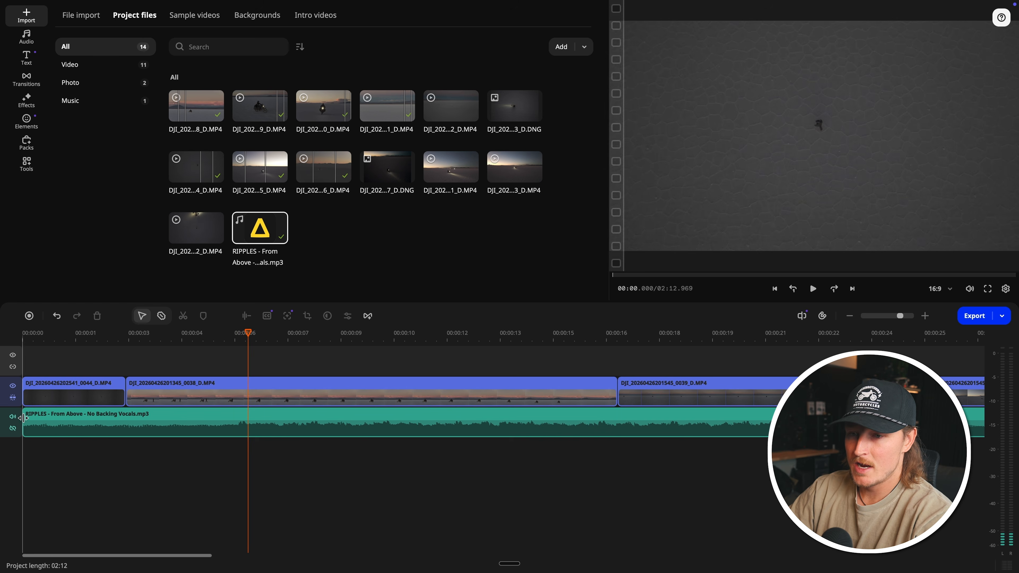
pyautogui.moveTo(23, 418); pyautogui.dragTo(58, 418)
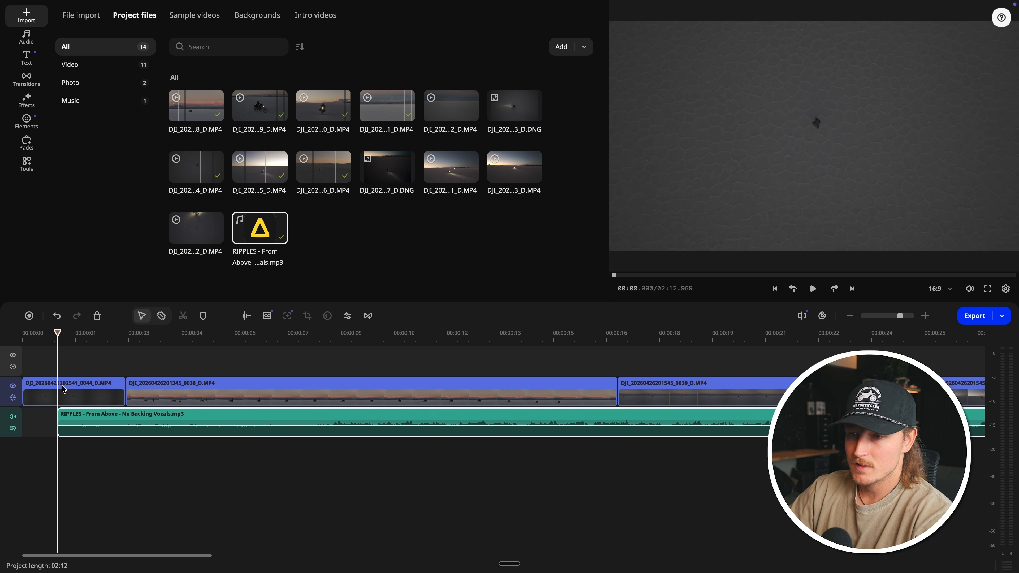
pyautogui.click(62, 371)
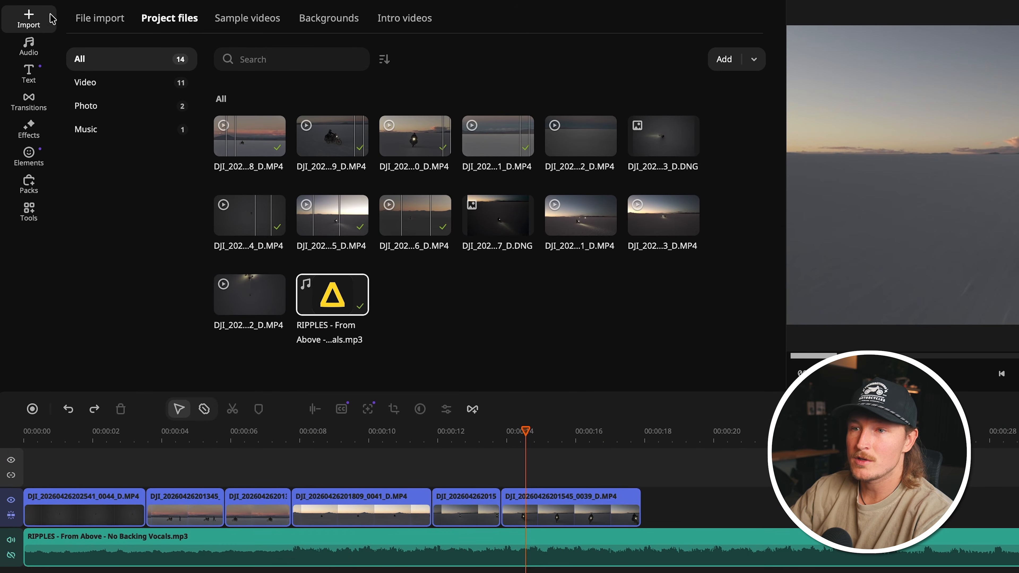
# Step: Open the Beat detection audio tool and select the RIPPLES music clip for it
pyautogui.click(25, 192)
pyautogui.click(24, 211)
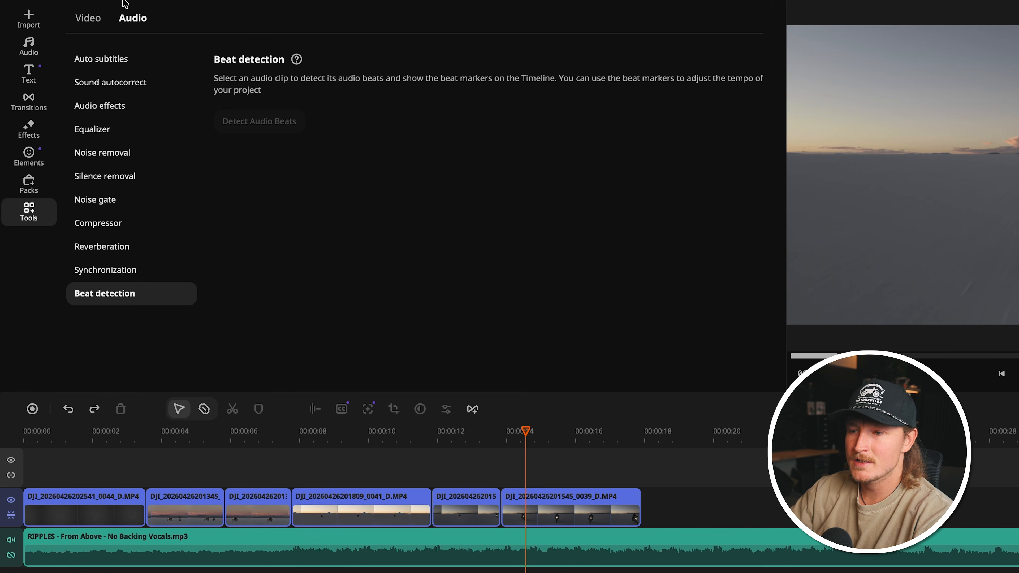
pyautogui.click(265, 550)
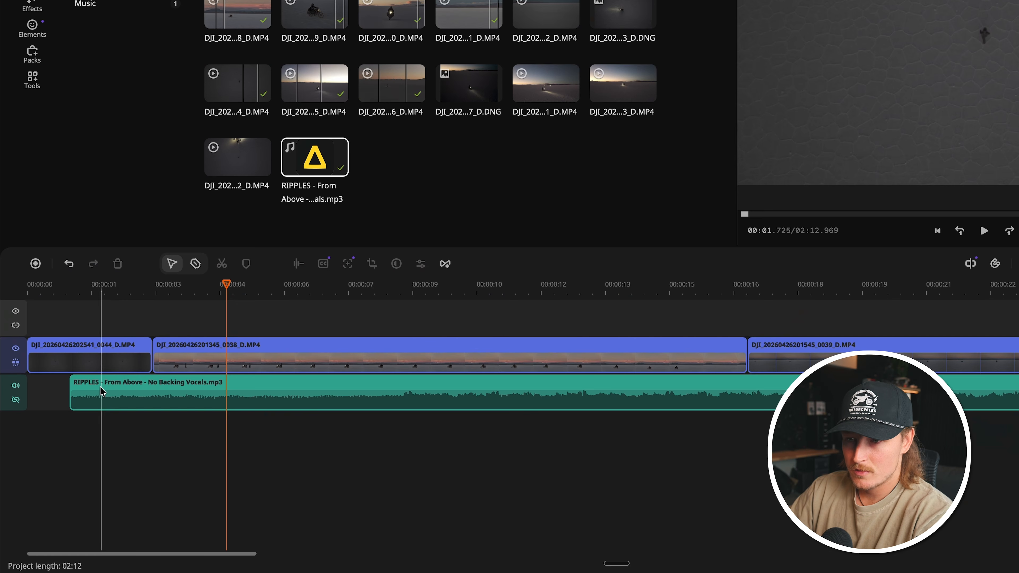
# Step: Move the RIPPLES music to the very start of the timeline and play the sequence from the beginning
pyautogui.moveTo(101, 392); pyautogui.dragTo(59, 391)
pyautogui.click(29, 321)
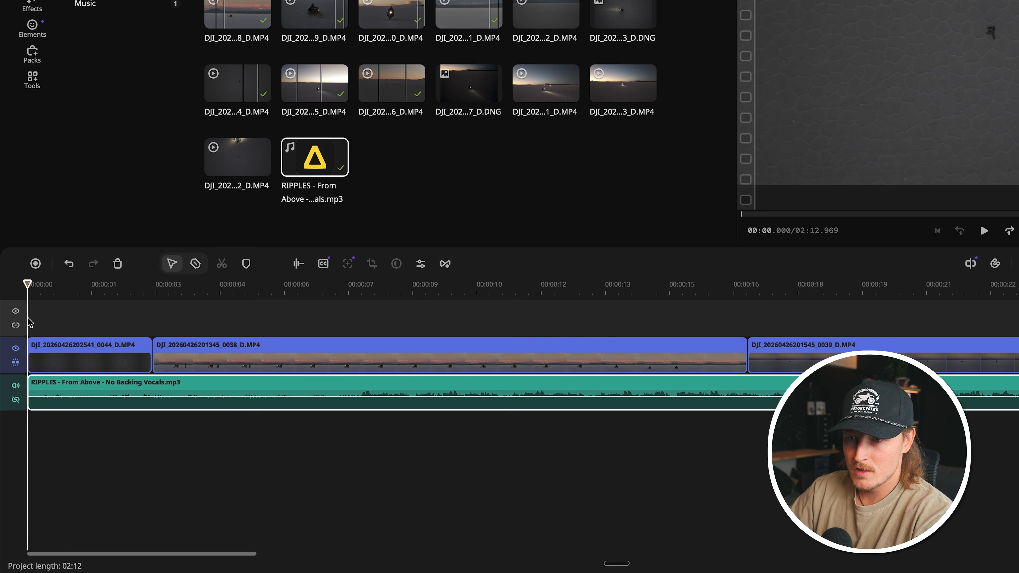
pyautogui.press('space')
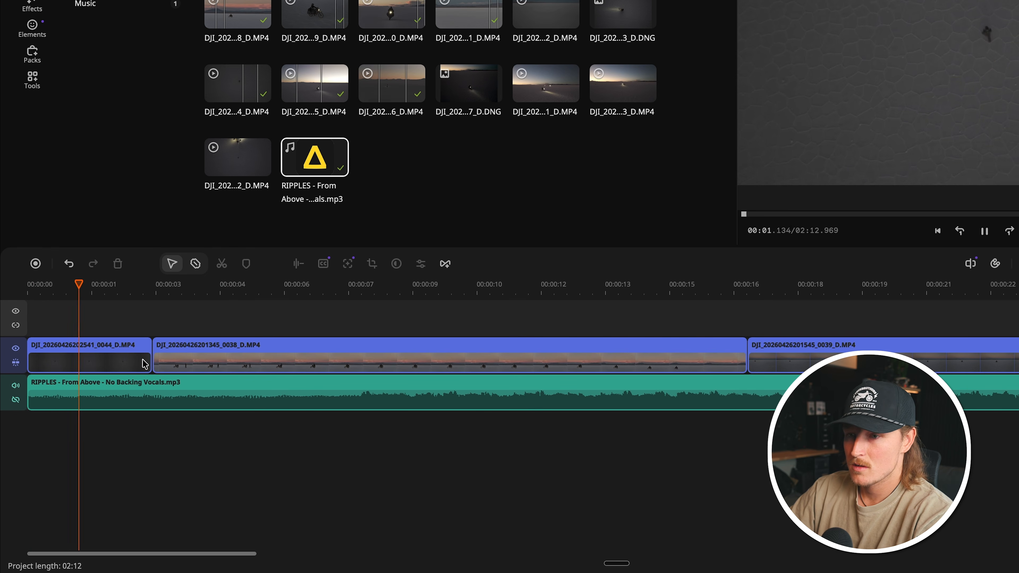
# Step: Extend the end of the opening 0044 clip to match the music and move the 0038 clip directly against it
pyautogui.moveTo(145, 364); pyautogui.dragTo(189, 351)
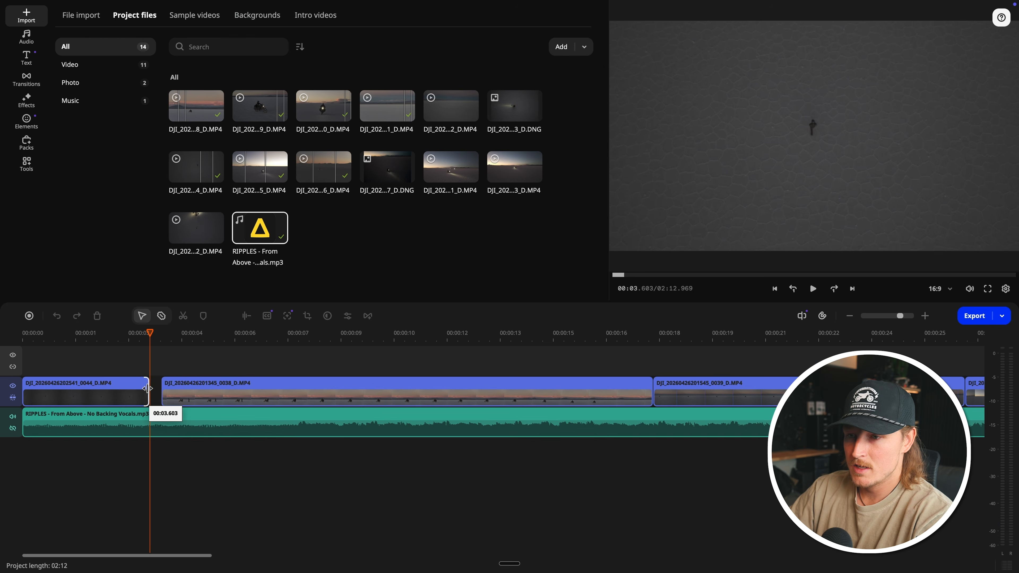
pyautogui.moveTo(148, 388); pyautogui.dragTo(147, 388)
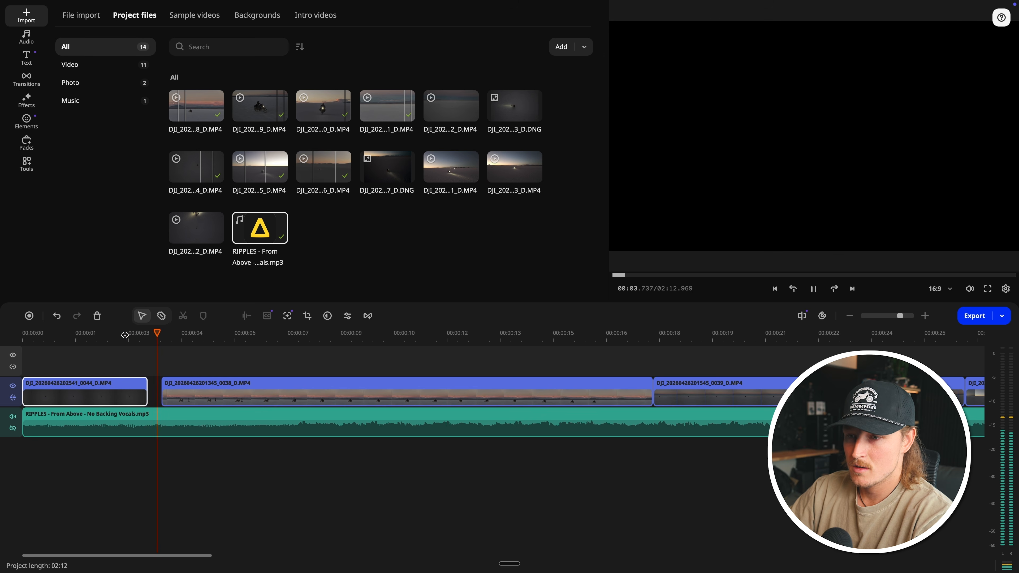
pyautogui.press('space')
pyautogui.moveTo(184, 387); pyautogui.dragTo(168, 388)
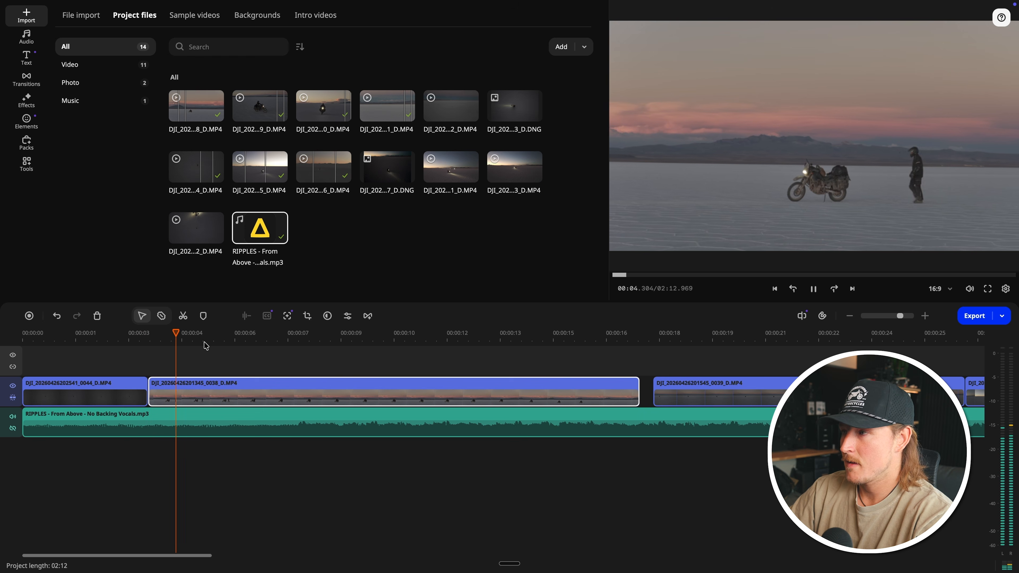
# Step: Split the 0038 clip, delete its middle section up to 00:10.350 and move the remainder against the first part
pyautogui.press('space')
pyautogui.press('super+b')
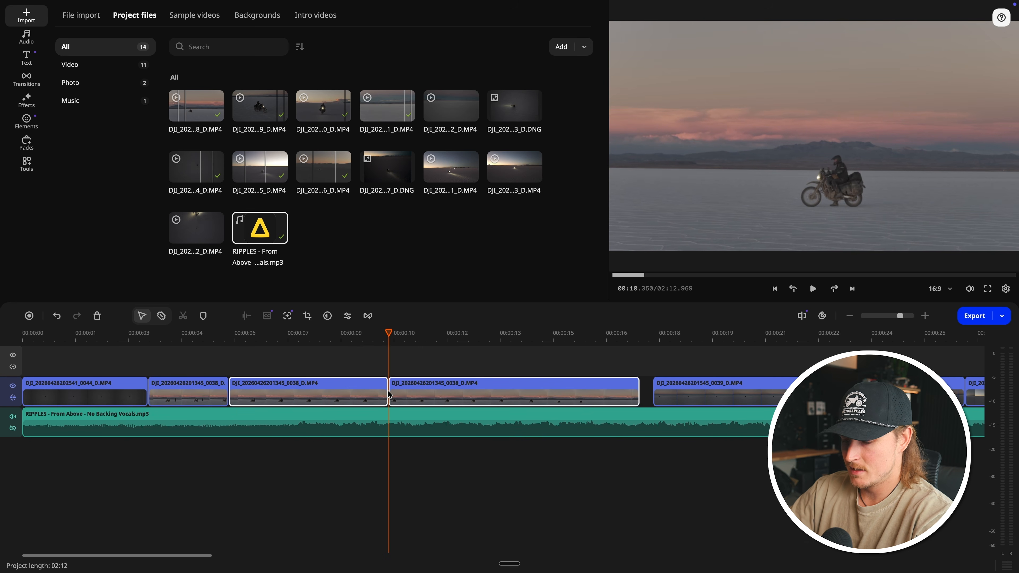
pyautogui.click(338, 391)
pyautogui.press('Delete')
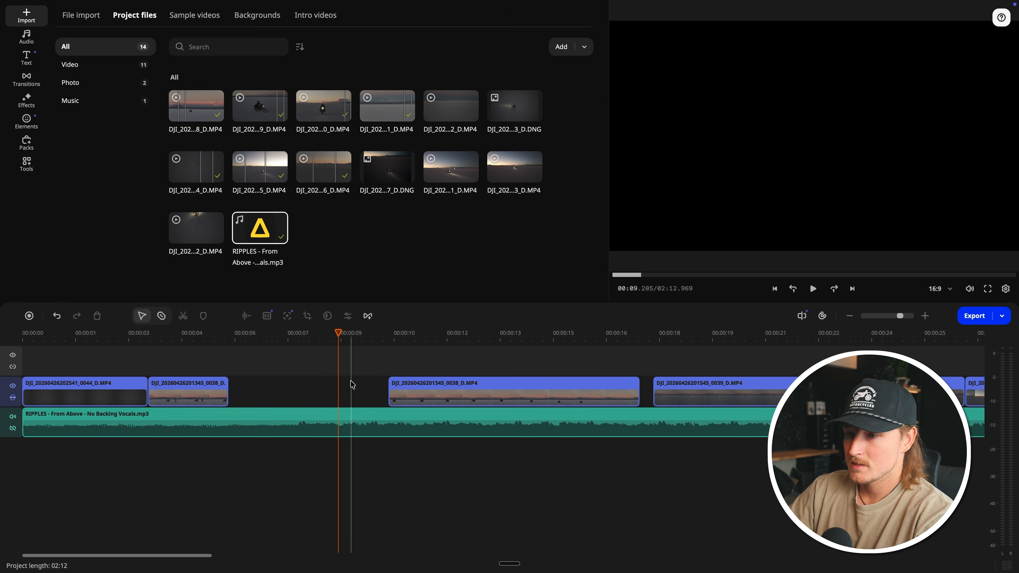
pyautogui.moveTo(414, 394); pyautogui.dragTo(255, 393)
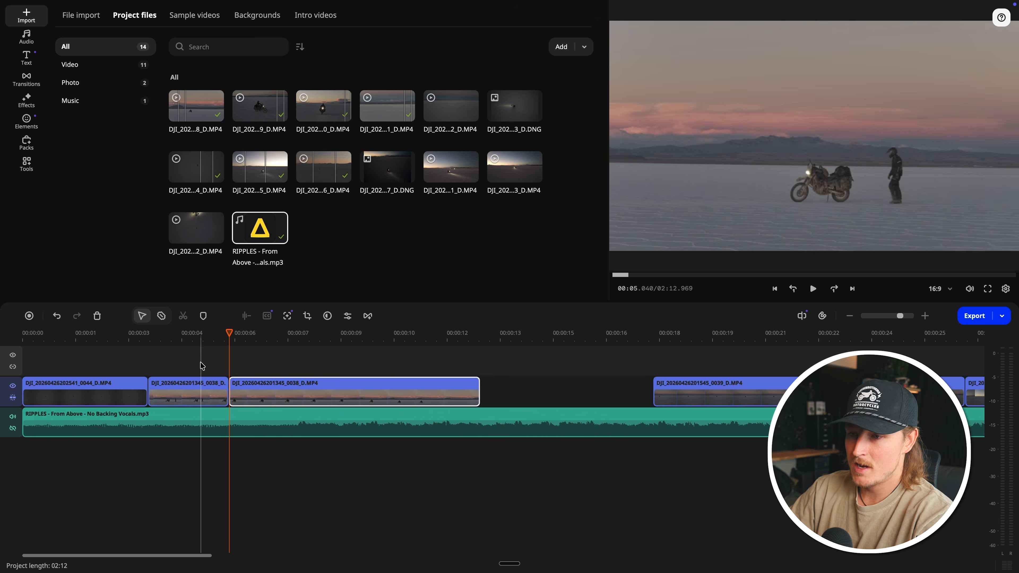
# Step: Replay the cut between the two 0038 segments and shorten the end of the second one to match the music
pyautogui.click(179, 334)
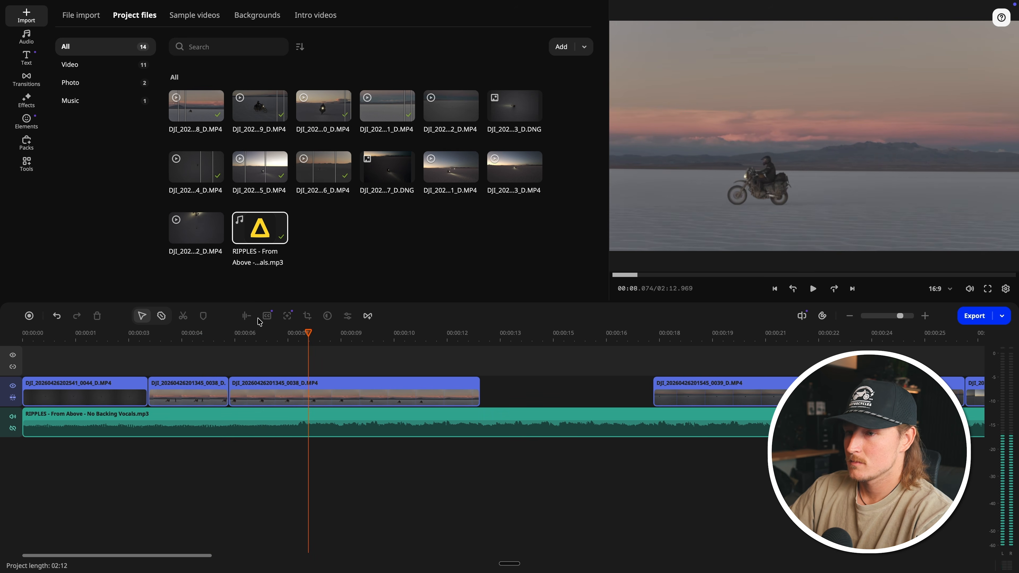
pyautogui.click(256, 333)
pyautogui.moveTo(479, 391); pyautogui.dragTo(301, 388)
# Step: Move the group of four clips in front of the first 0041 clip to the end of the timeline
pyautogui.scroll(-5, 688, 393)
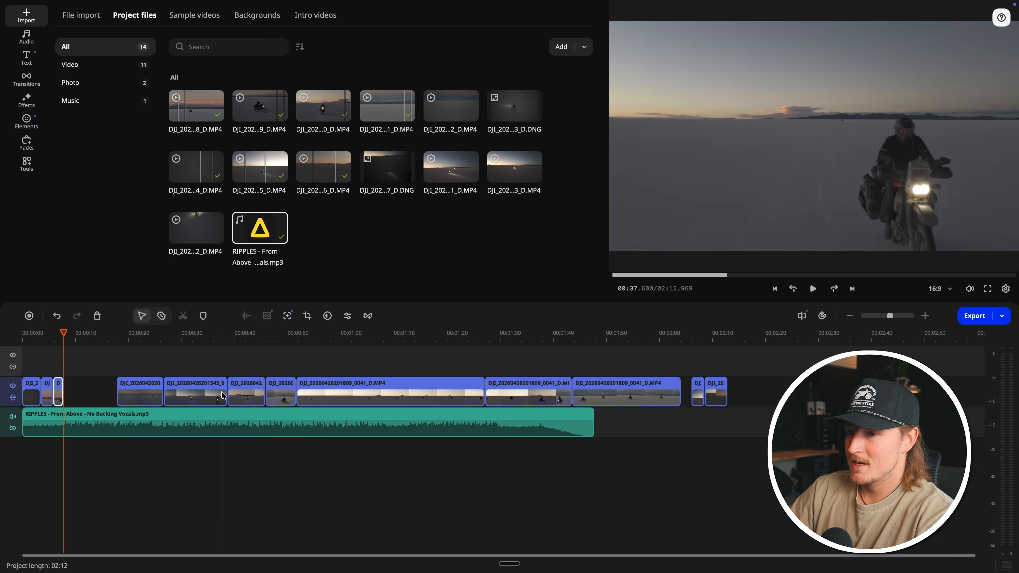
pyautogui.moveTo(313, 392); pyautogui.dragTo(265, 393)
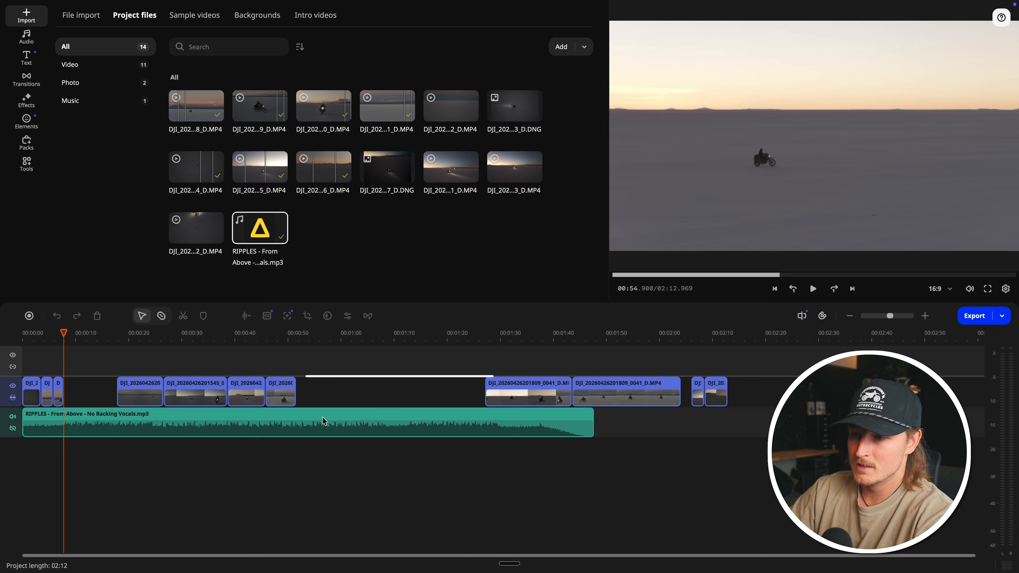
pyautogui.moveTo(324, 420); pyautogui.dragTo(313, 416)
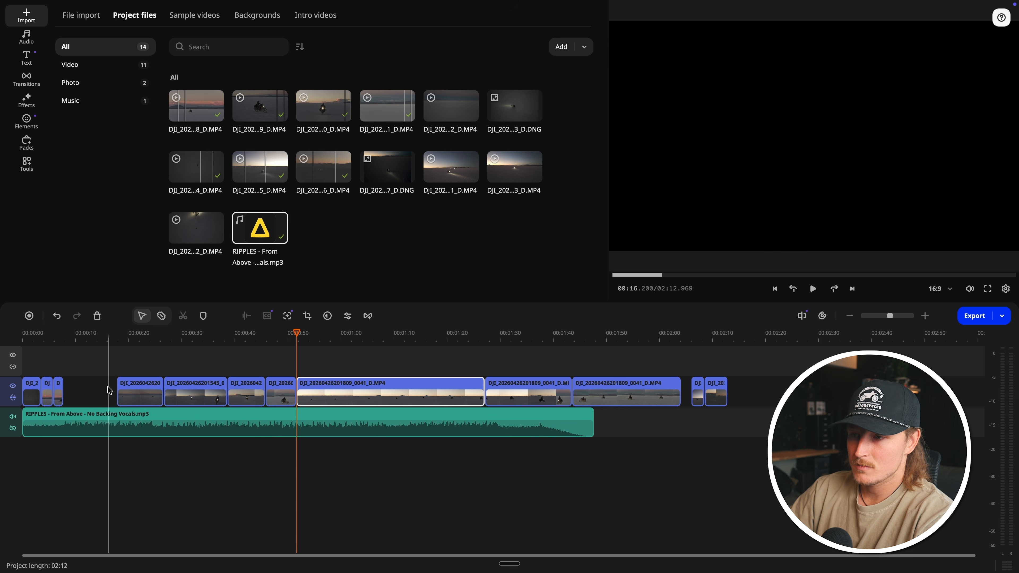
pyautogui.moveTo(108, 387); pyautogui.dragTo(277, 401)
pyautogui.moveTo(148, 396); pyautogui.dragTo(760, 394)
# Step: Place the first 0041 clip directly after the second 0038 segment and play the sequence
pyautogui.click(359, 395)
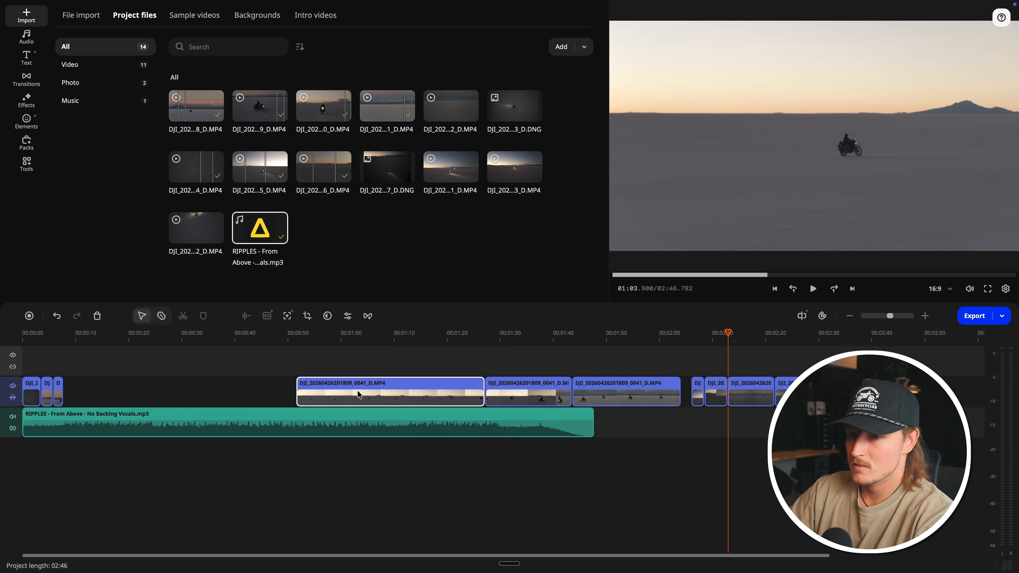
pyautogui.moveTo(359, 394); pyautogui.dragTo(125, 391)
pyautogui.press('space')
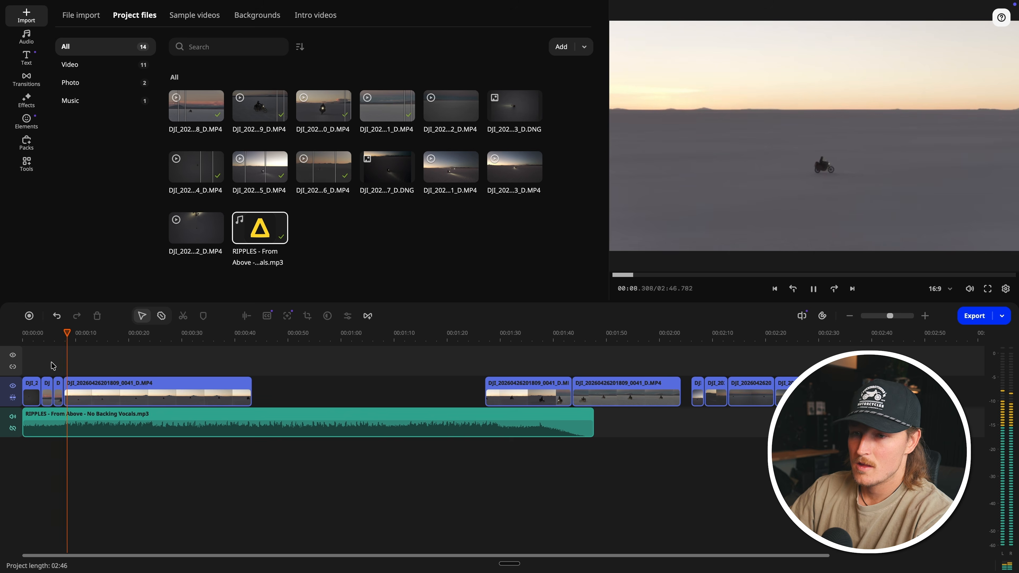
# Step: Play the 0041 clip against the music, shorten its end to about 00:11.8 and replay the section
pyautogui.click(55, 338)
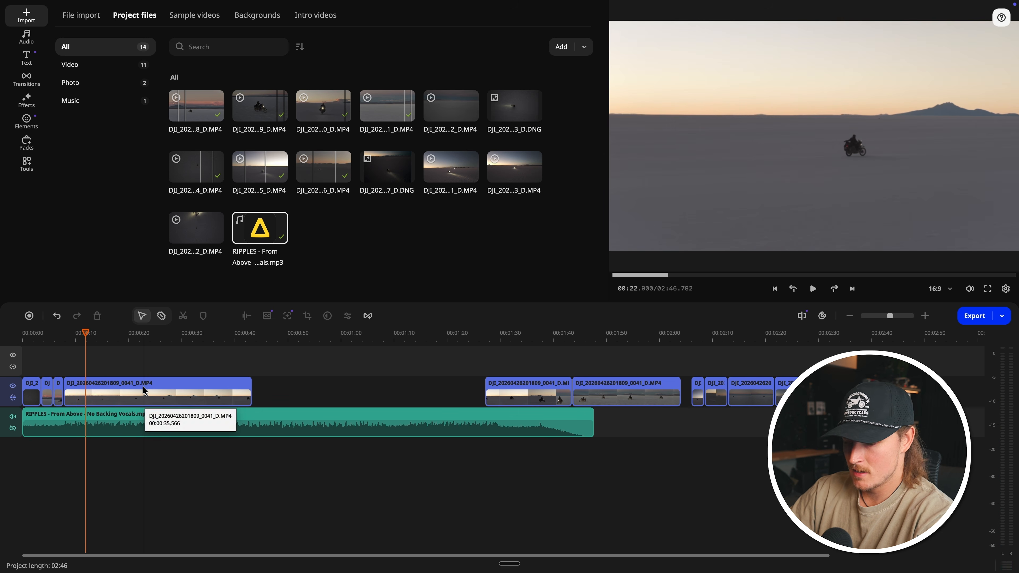
pyautogui.click(56, 335)
pyautogui.press('space')
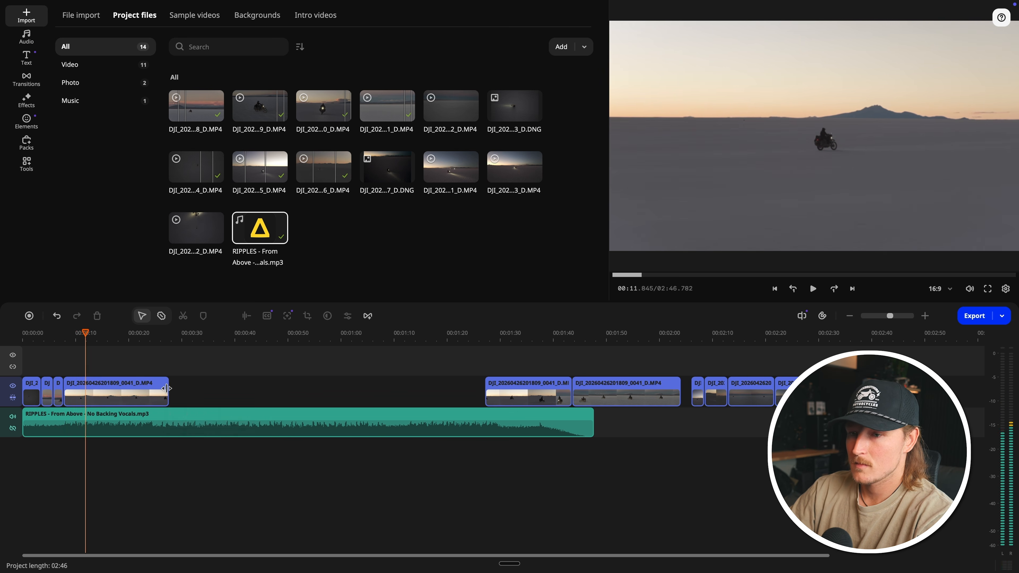
pyautogui.moveTo(166, 388); pyautogui.dragTo(85, 388)
pyautogui.click(72, 334)
pyautogui.press('space')
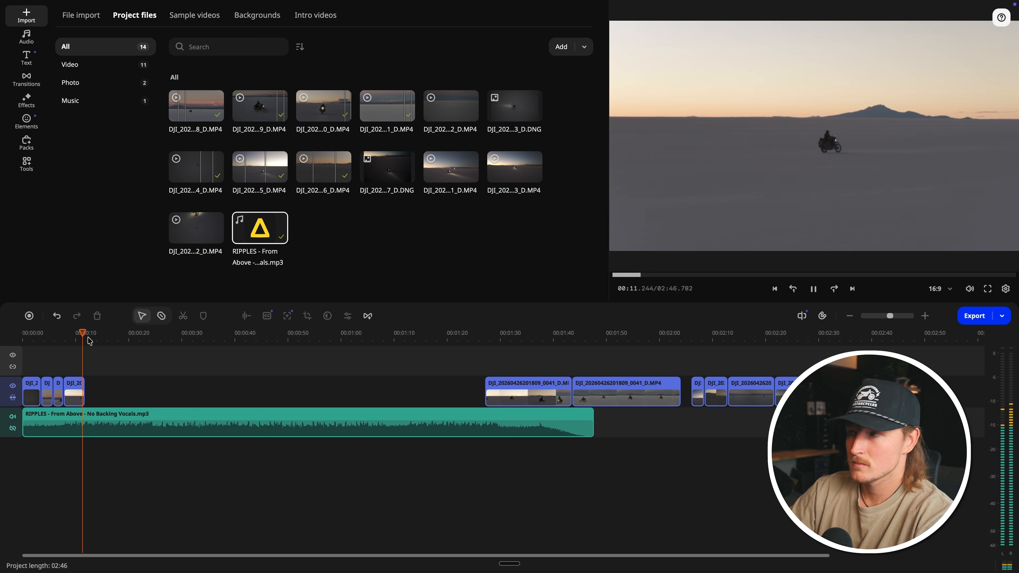
pyautogui.press('space')
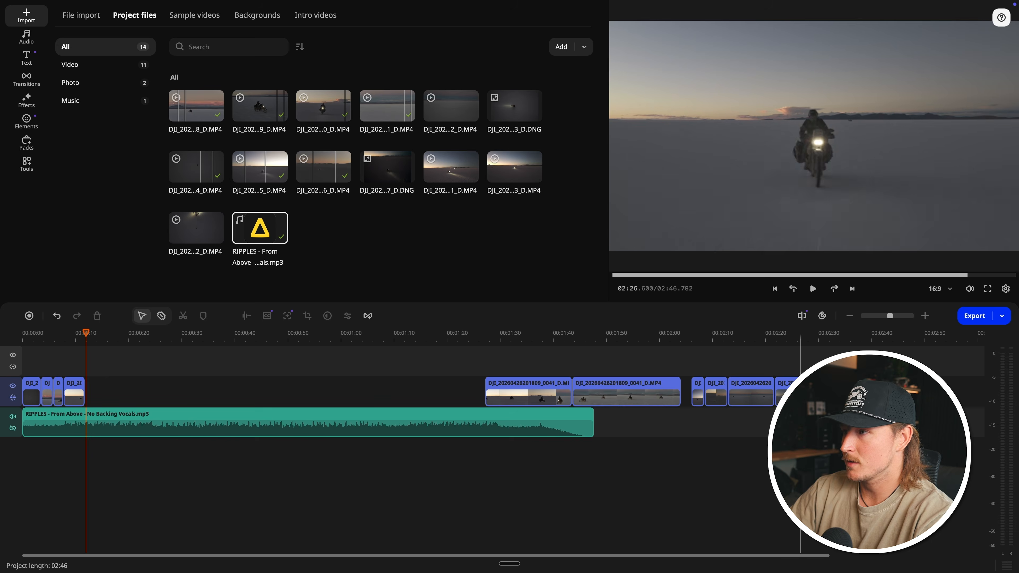
# Step: Move the 0039 clip from the end of the timeline to directly after the shortened 0041 clip and play the transition
pyautogui.click(793, 391)
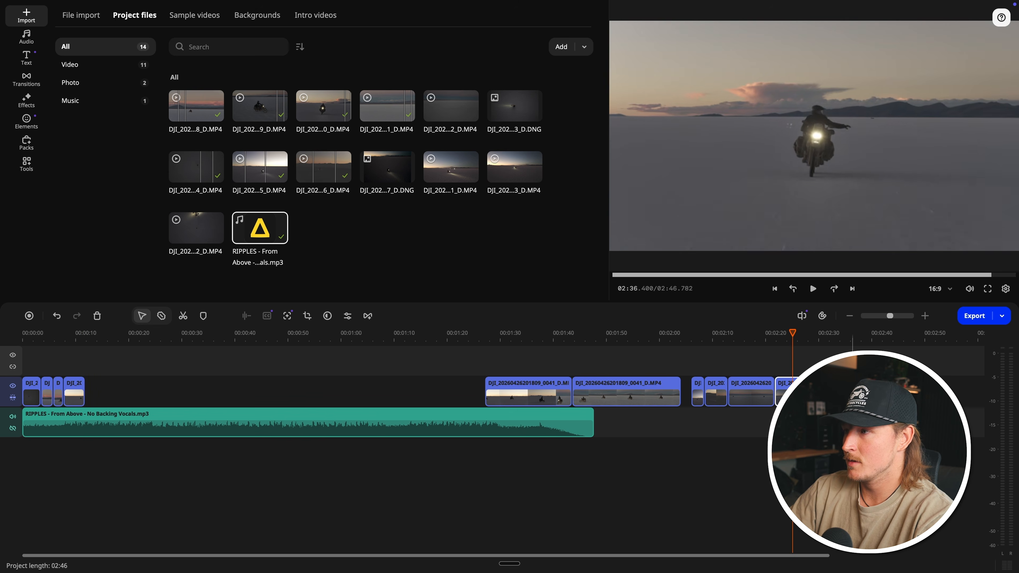
pyautogui.moveTo(798, 392); pyautogui.dragTo(95, 390)
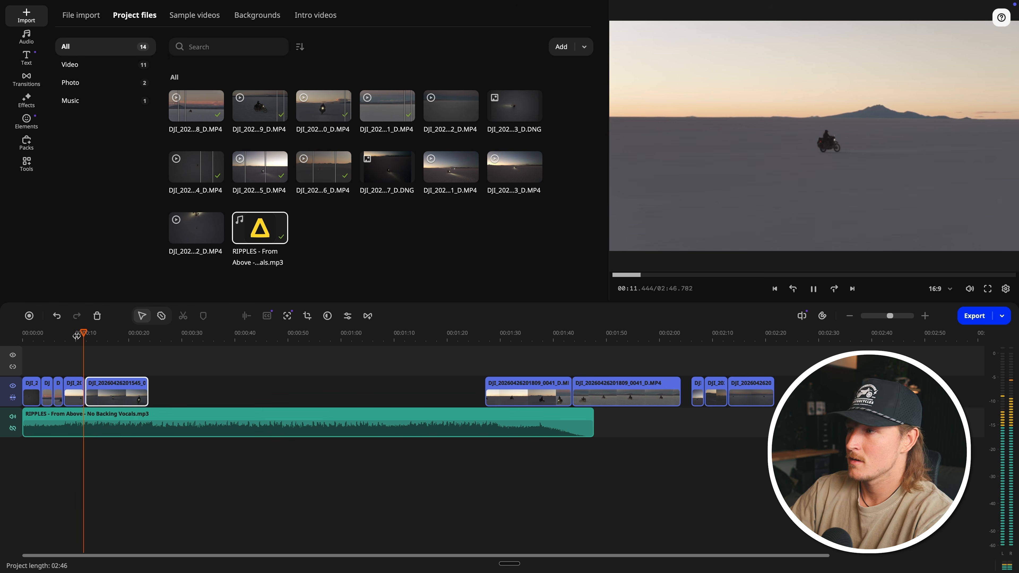
pyautogui.press('space')
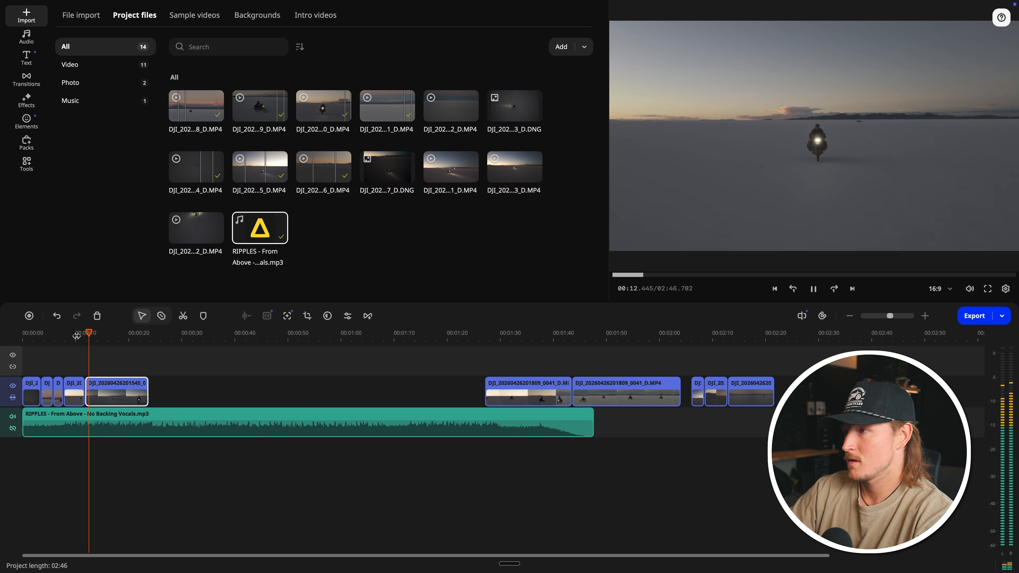
# Step: Cut out a middle section of the 0039 clip, close the gap with its remainder and play the new cut
pyautogui.scroll(2, 94, 387)
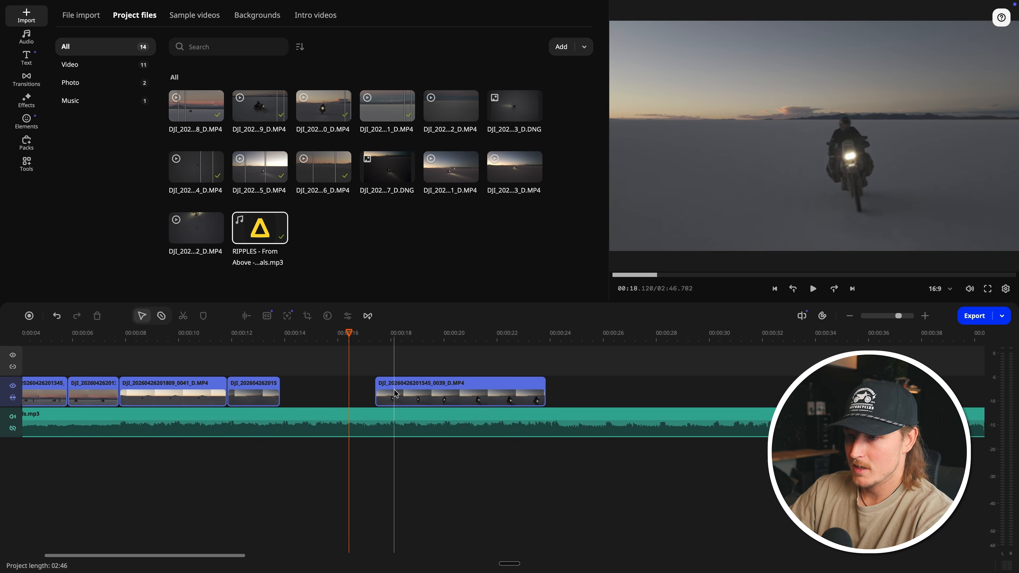
pyautogui.moveTo(395, 392); pyautogui.dragTo(300, 389)
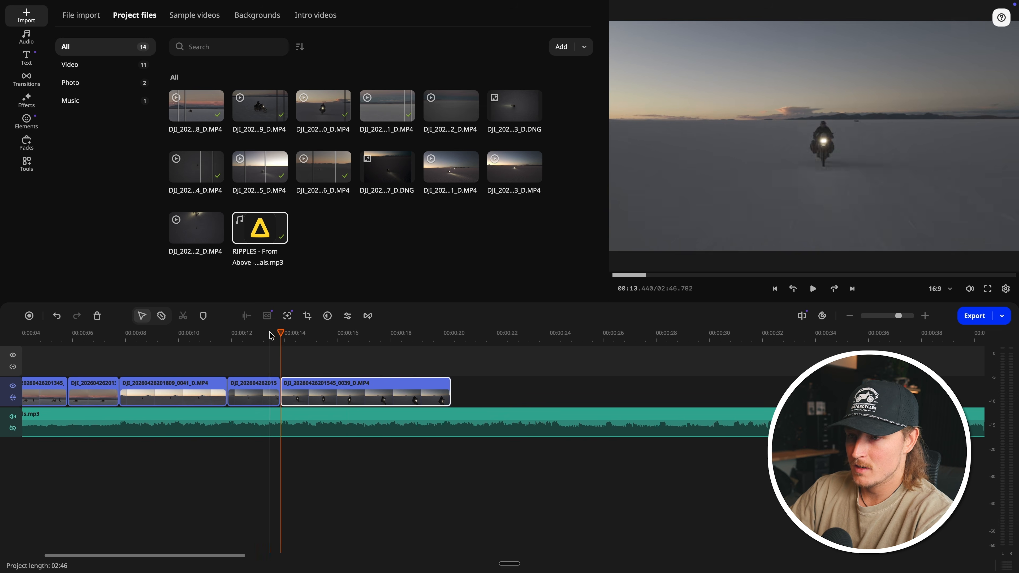
pyautogui.press('space')
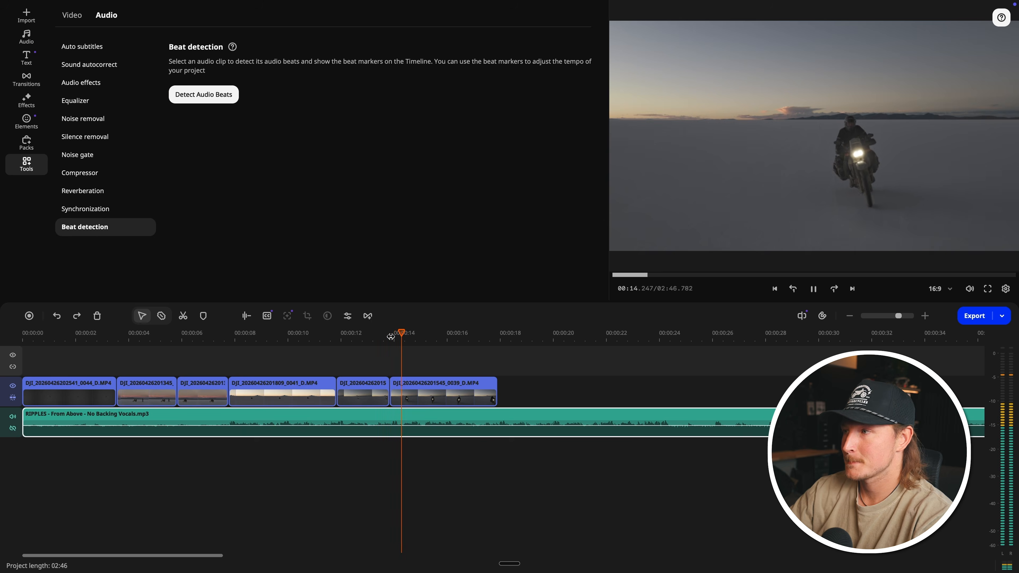
# Step: Finish playing the 0039 segment and move the short clip at about 02:06 directly behind it
pyautogui.scroll(-4, 392, 340)
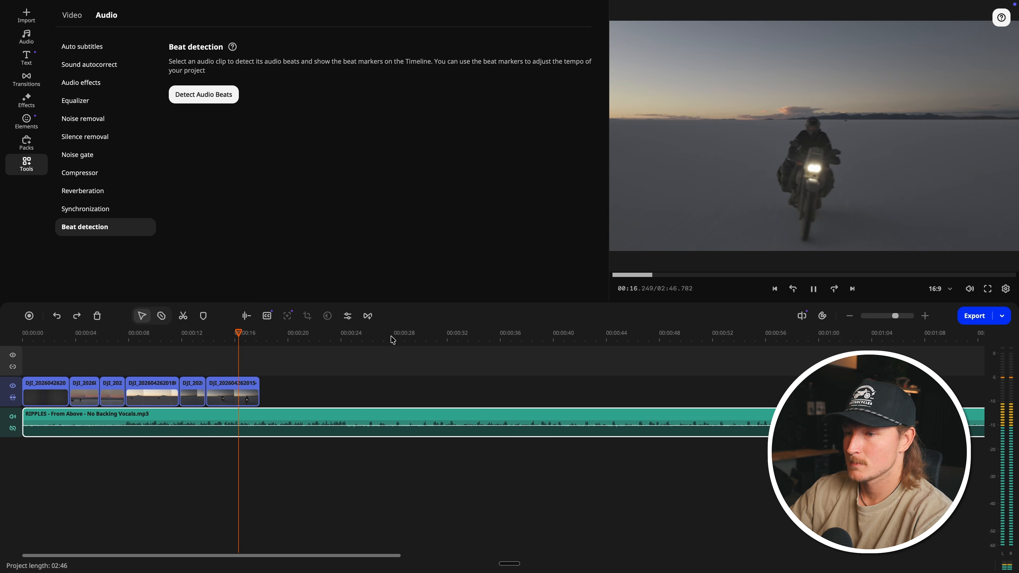
pyautogui.press('space')
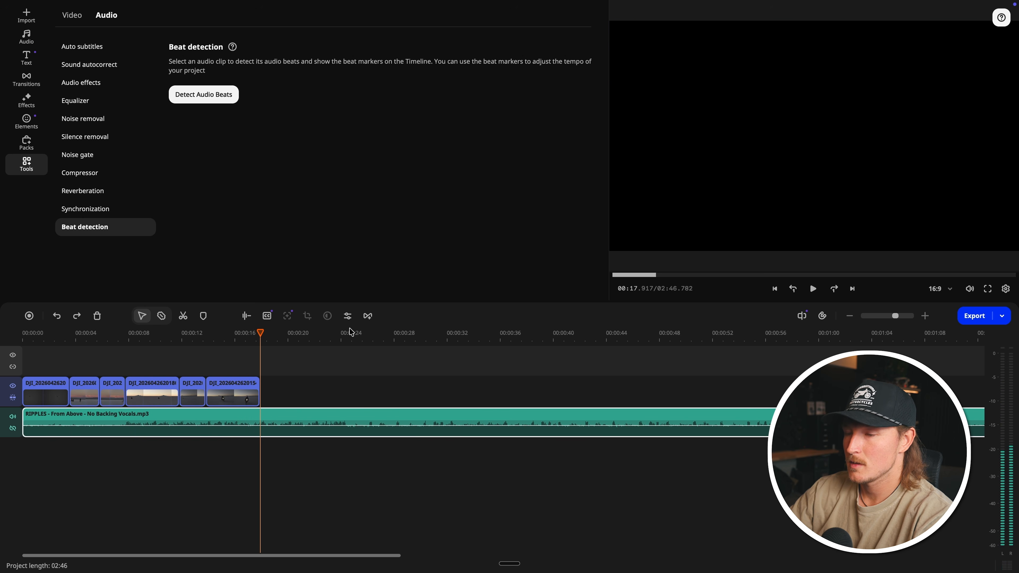
pyautogui.scroll(-5, 271, 338)
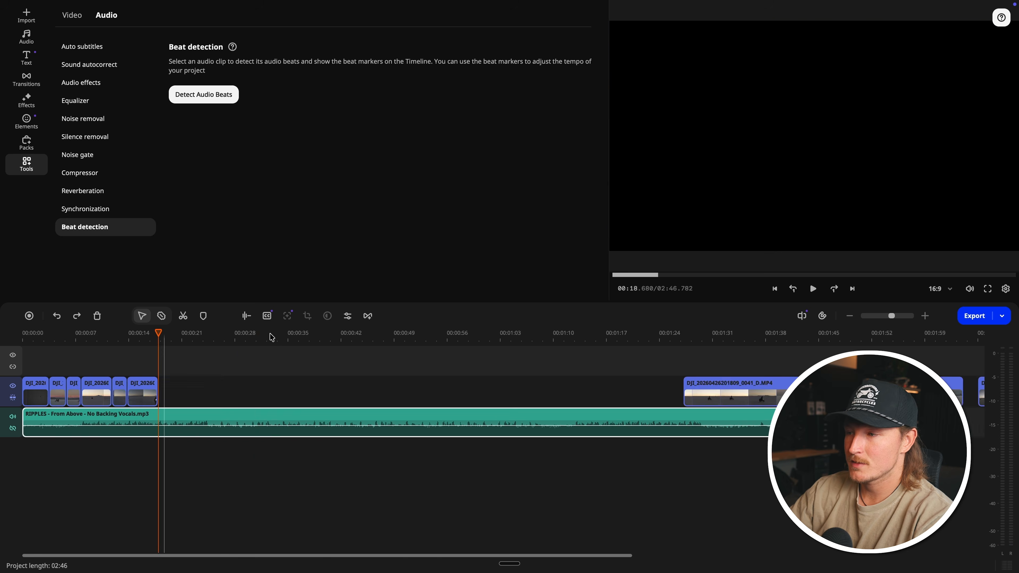
pyautogui.scroll(1, 272, 337)
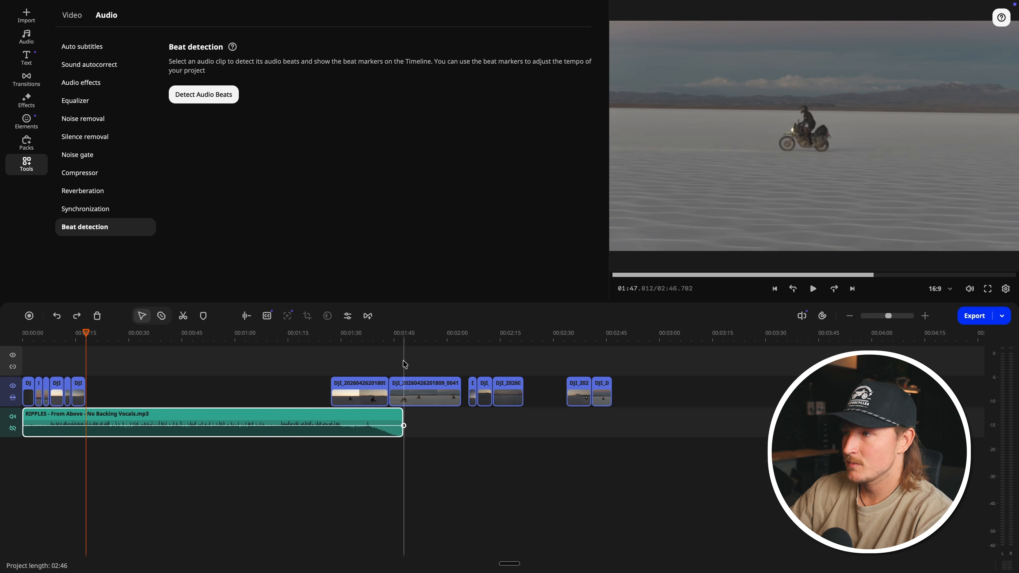
pyautogui.click(472, 396)
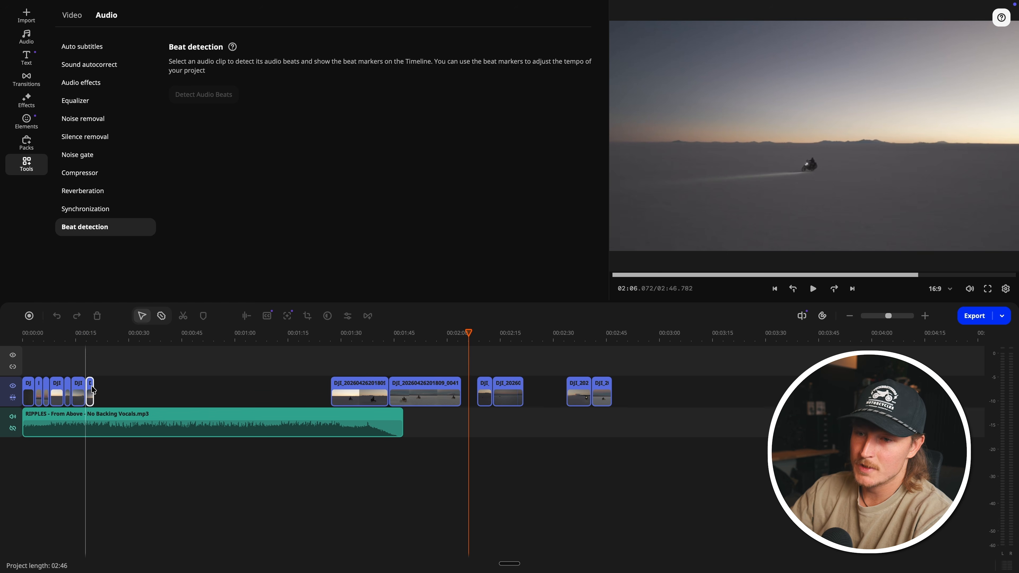
pyautogui.moveTo(91, 386); pyautogui.dragTo(92, 386)
# Step: Play across the join to the newly placed short clip and trim its end to 00:19.953
pyautogui.click(77, 339)
pyautogui.press('space')
pyautogui.press('super+equal')
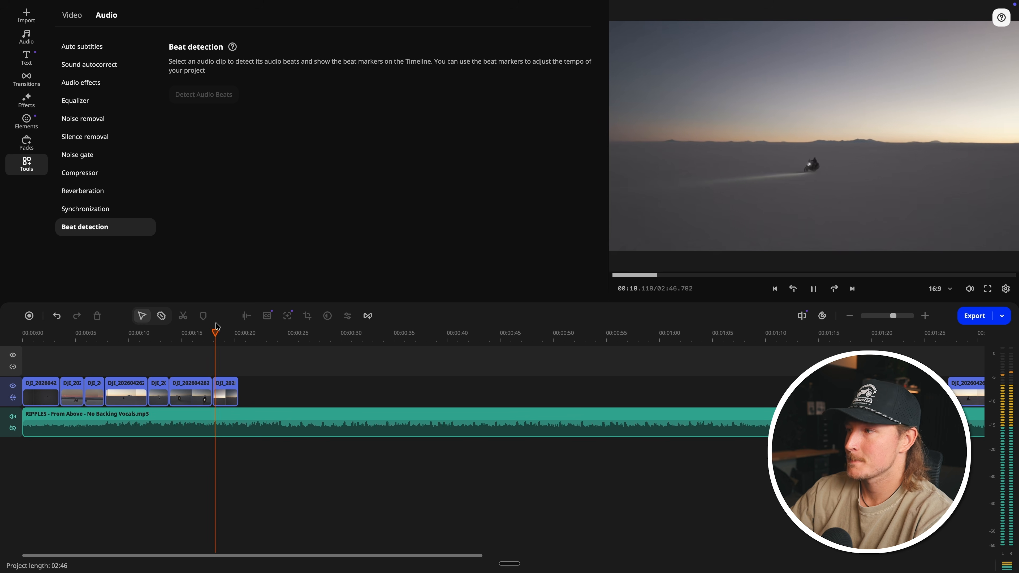
pyautogui.press('space')
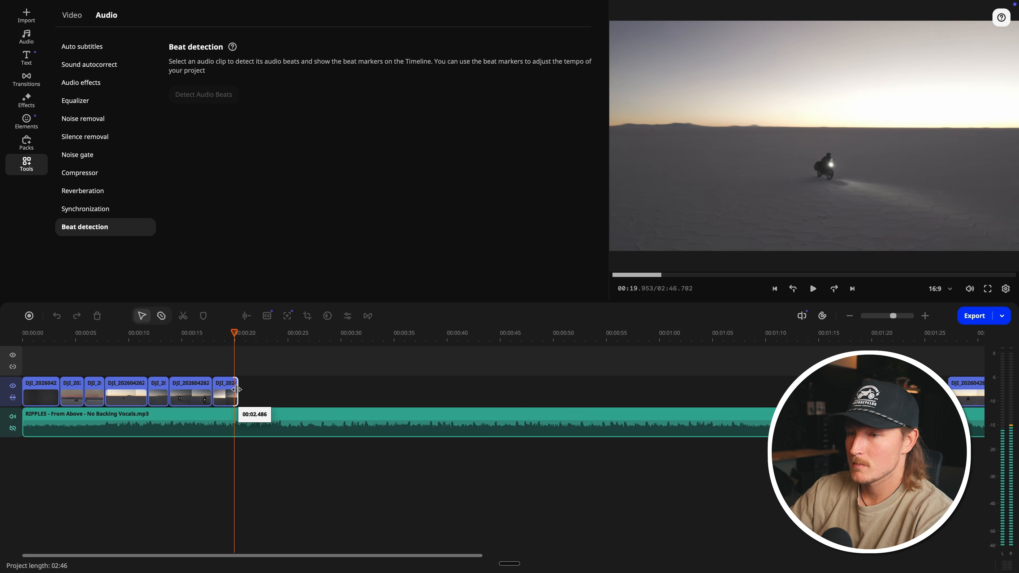
pyautogui.moveTo(236, 389); pyautogui.dragTo(233, 389)
# Step: Extend the end of the last 0041 clip to about 02:05.8 and delete the unused clips further along the timeline
pyautogui.press('super+minus')
pyautogui.press('super+minus')
pyautogui.press('super+minus')
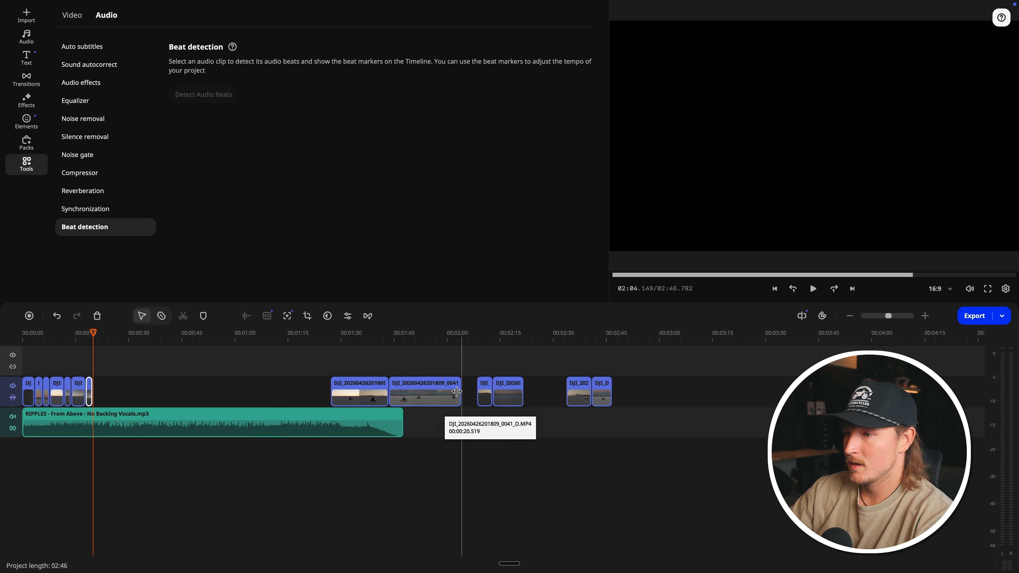
pyautogui.moveTo(456, 392); pyautogui.dragTo(460, 391)
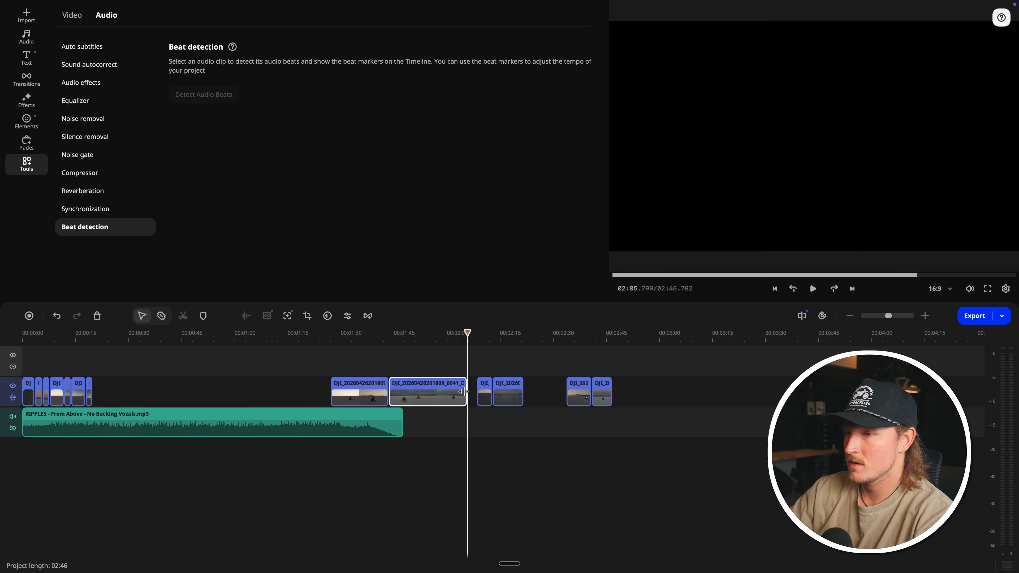
pyautogui.click(510, 396)
pyautogui.press('Delete')
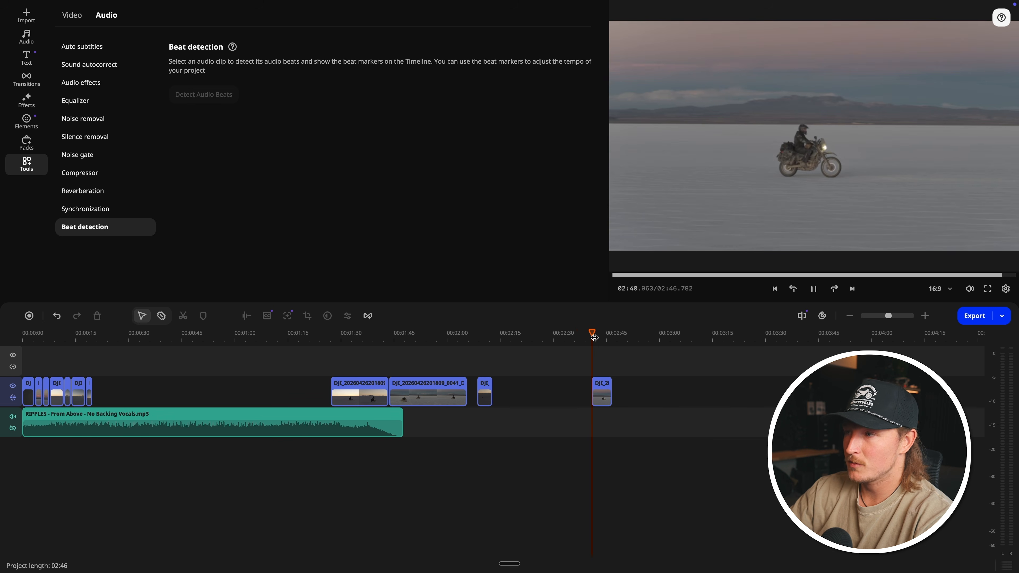
# Step: Move the last 201715 clip forward to about 00:28 and delete the 0041 segment at about 01:35
pyautogui.moveTo(602, 388); pyautogui.dragTo(129, 388)
pyautogui.click(361, 388)
pyautogui.press('Delete')
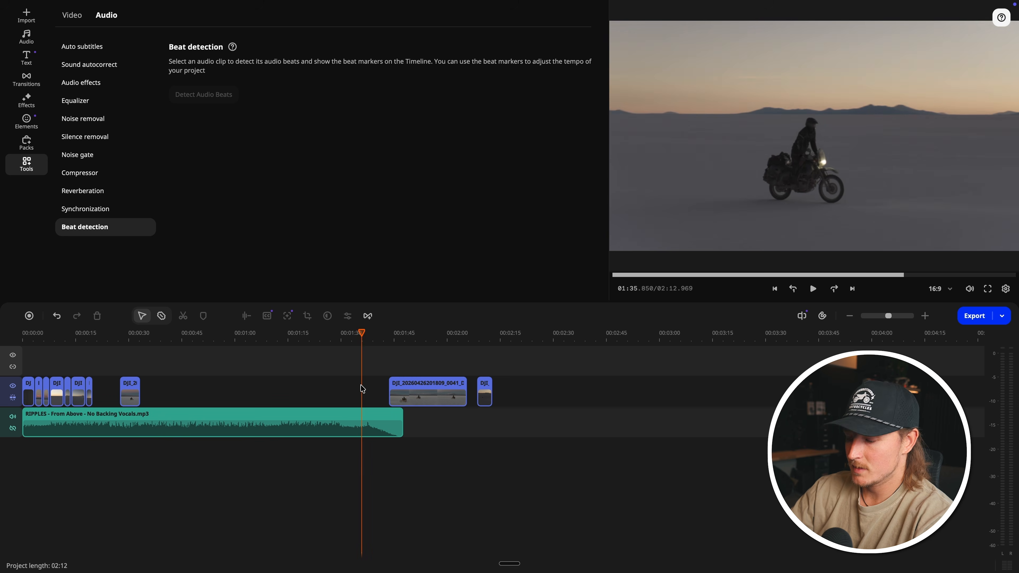
# Step: Place the long 0041 clip directly after the opening sequence, set the 201715 clip aside behind it and play the new join
pyautogui.moveTo(413, 389); pyautogui.dragTo(168, 391)
pyautogui.scroll(3, 180, 394)
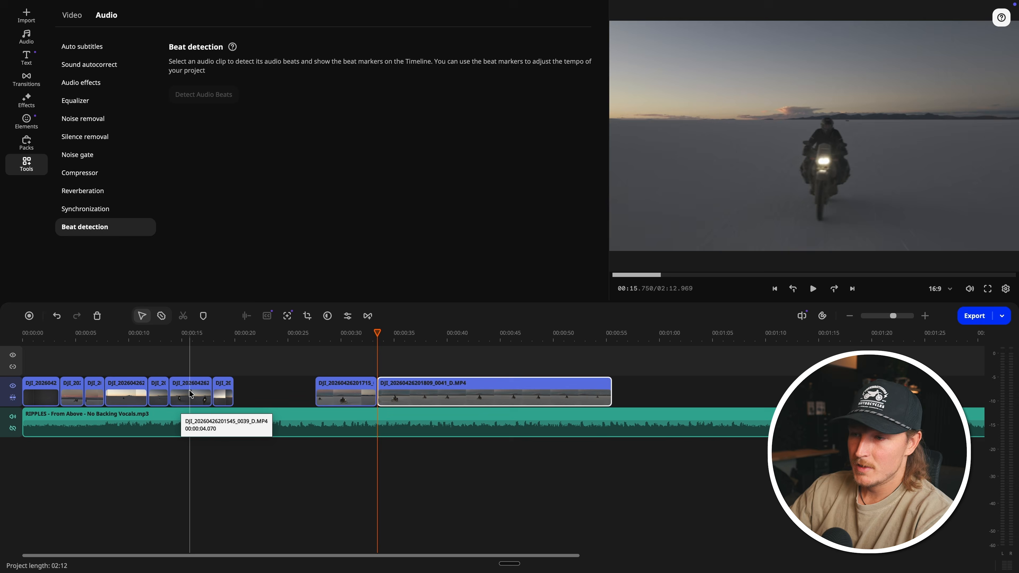
pyautogui.moveTo(340, 384); pyautogui.dragTo(658, 386)
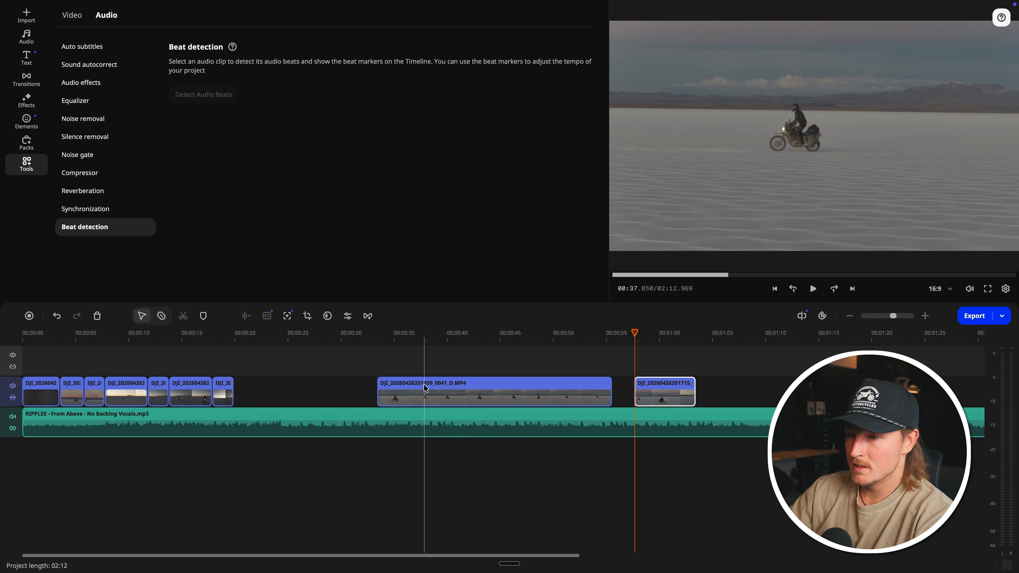
pyautogui.moveTo(423, 384); pyautogui.dragTo(285, 380)
pyautogui.click(224, 334)
pyautogui.press('space')
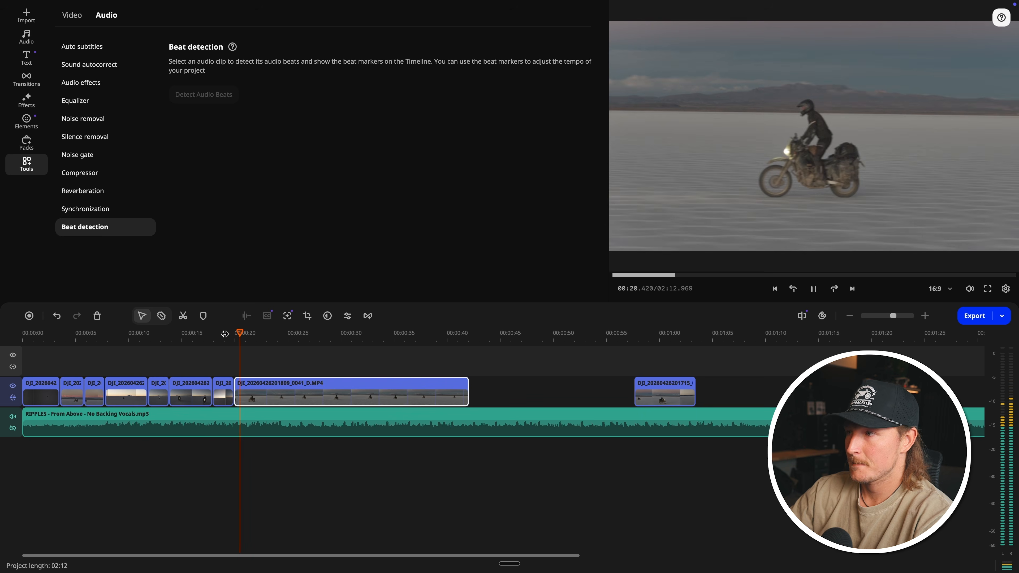
# Step: Split the long 0041 clip at about 00:37.6, delete the part before the cut and attach the remainder to the opening sequence
pyautogui.click(241, 389)
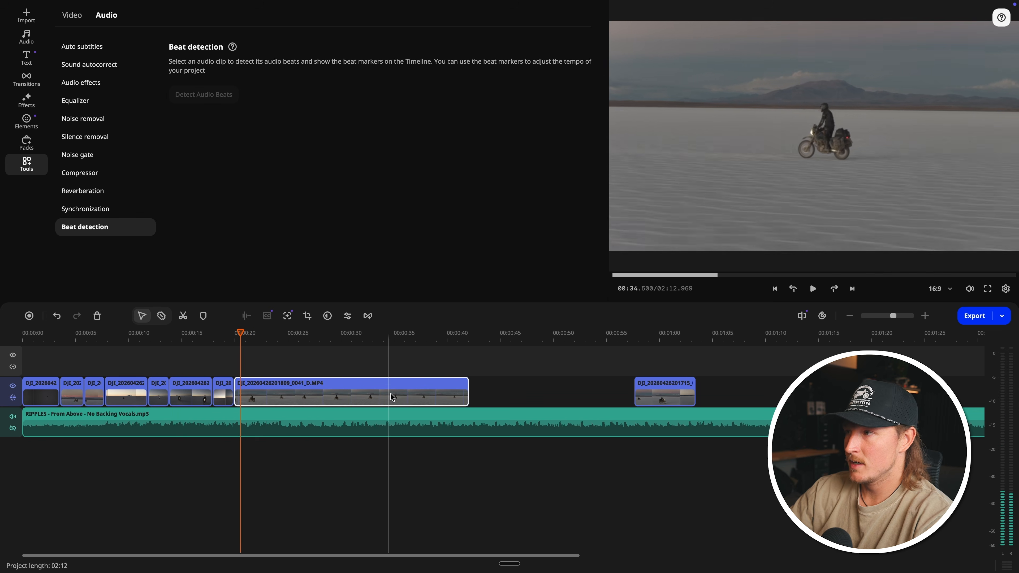
pyautogui.click(422, 391)
pyautogui.press('super+b')
pyautogui.click(367, 389)
pyautogui.press('Delete')
pyautogui.moveTo(438, 387); pyautogui.dragTo(260, 384)
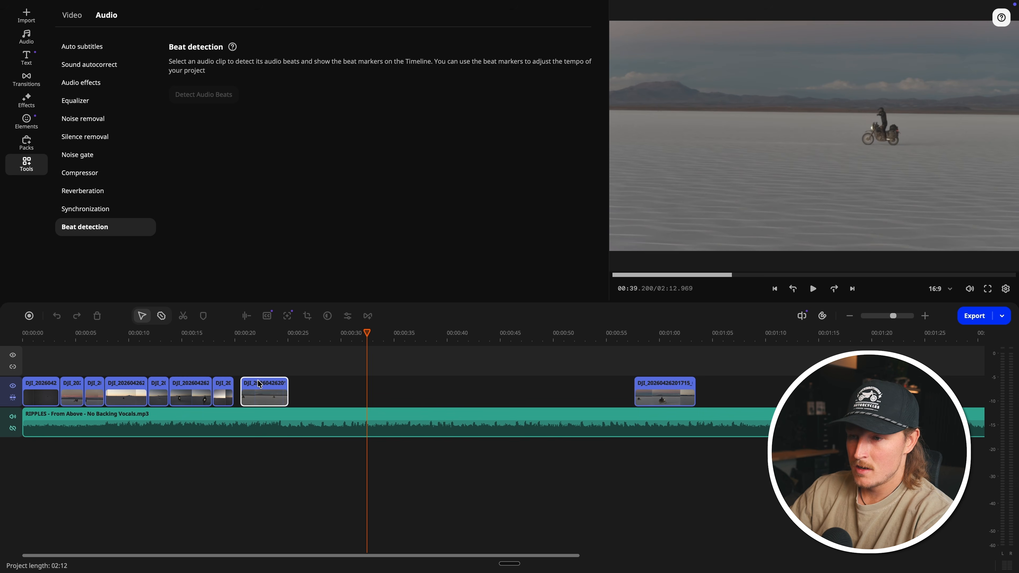
# Step: Trim the end of the 0041 clip to about 00:24 and attach the 201715 clip behind it, shortened to end at 00:26.259
pyautogui.click(227, 338)
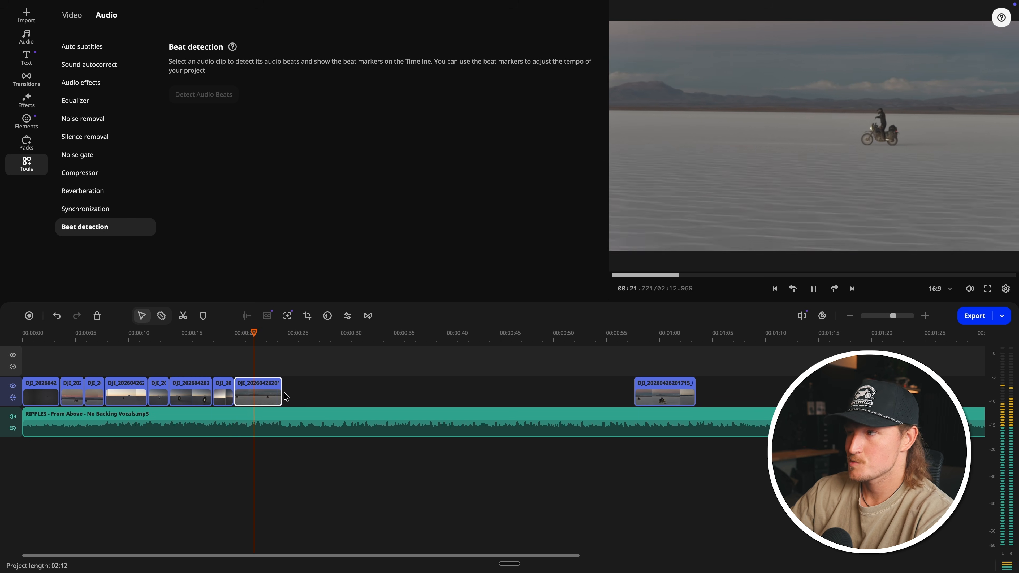
pyautogui.moveTo(280, 388); pyautogui.dragTo(275, 388)
pyautogui.moveTo(659, 385); pyautogui.dragTo(301, 386)
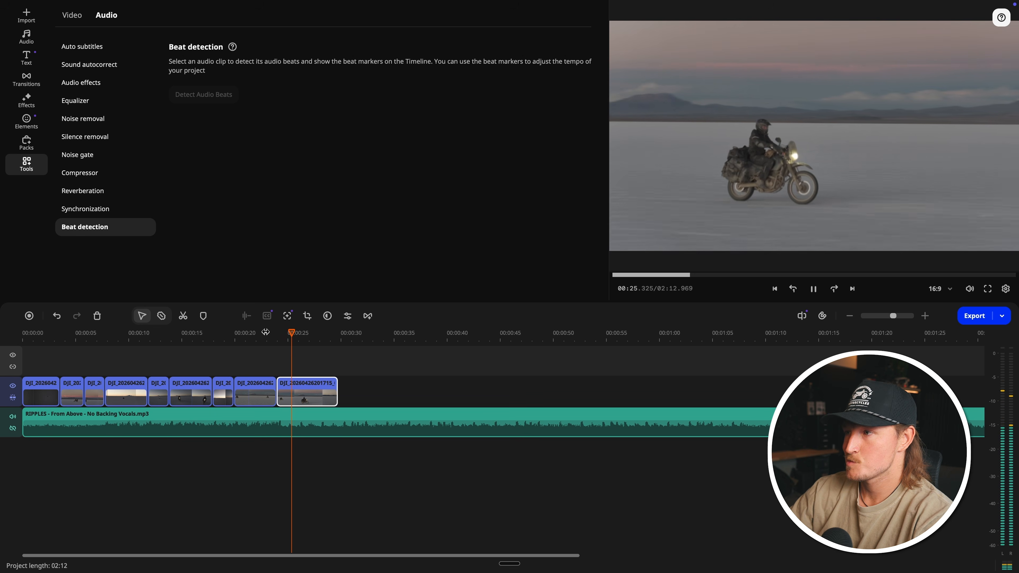
pyautogui.moveTo(337, 398); pyautogui.dragTo(301, 399)
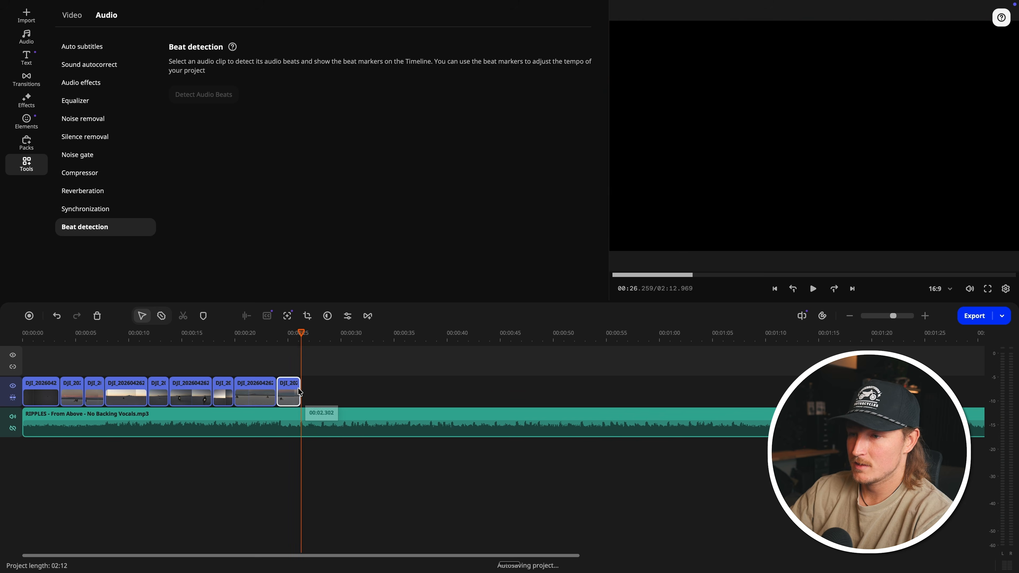
# Step: Move the leftover 202648_0046 clip from about 02:10 to directly behind the shortened 201715 clip
pyautogui.press('super+minus')
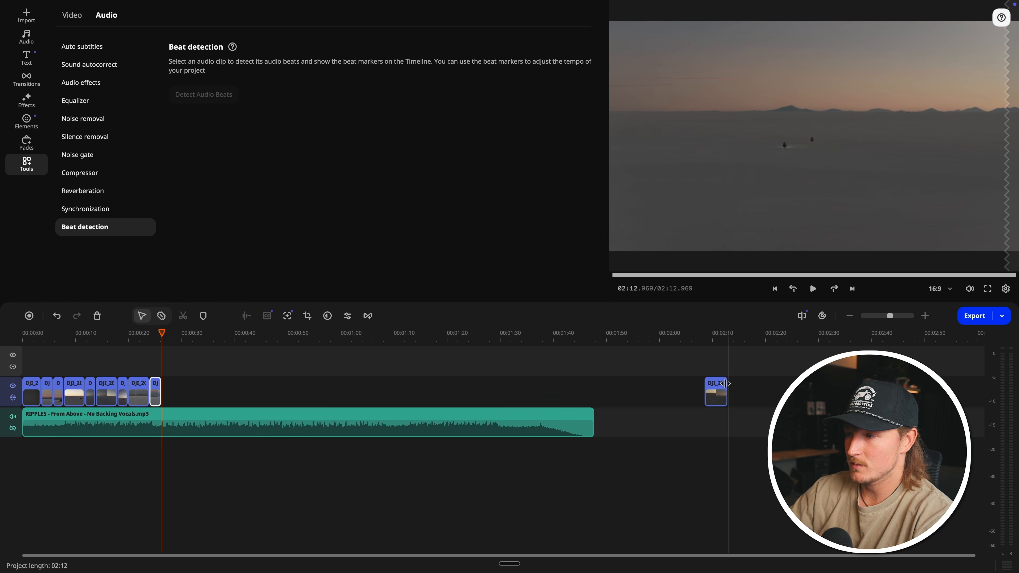
pyautogui.click(722, 387)
pyautogui.moveTo(289, 385); pyautogui.dragTo(175, 386)
pyautogui.press('super+plus')
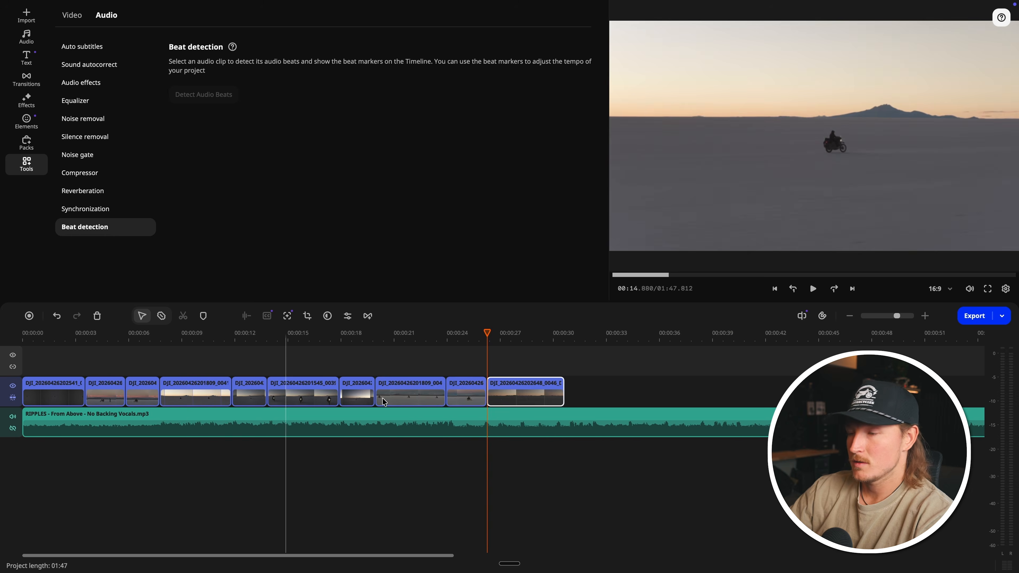
# Step: Play across the join to the 202648_0046 clip and trim that clip's end to 00:30.250 on the beat
pyautogui.click(463, 334)
pyautogui.hscroll(3, 463, 335)
pyautogui.press('space')
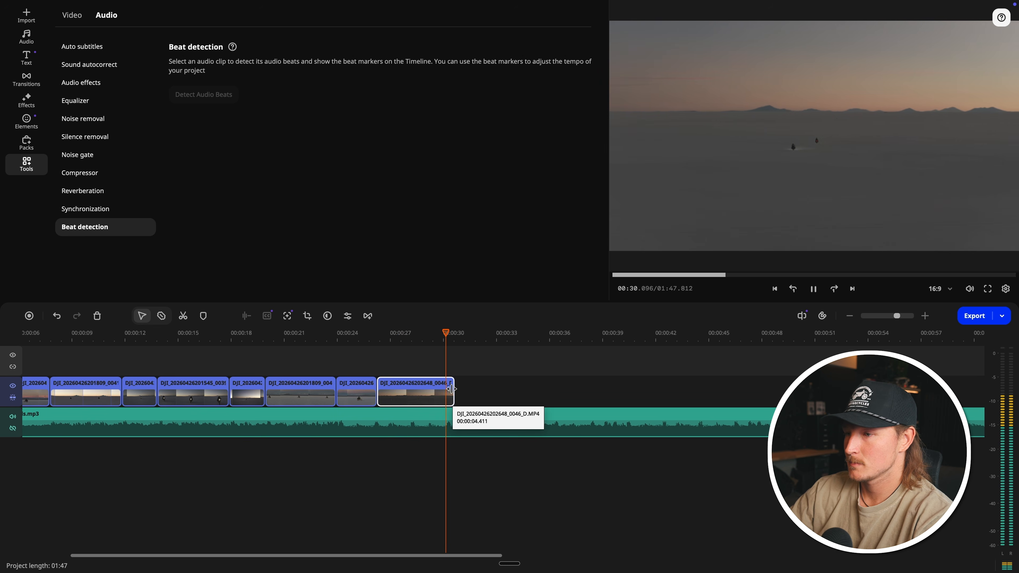
pyautogui.press('space')
pyautogui.moveTo(453, 388); pyautogui.dragTo(448, 393)
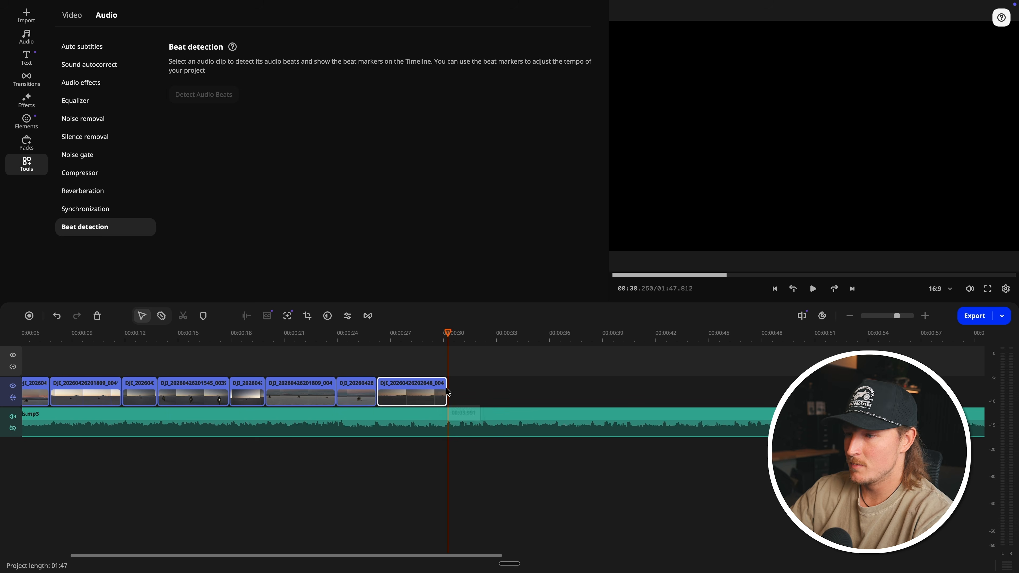
# Step: Split the music track at the end of the last clip, 00:30.250, and delete the remaining music
pyautogui.click(446, 415)
pyautogui.press('super+b')
pyautogui.click(469, 415)
pyautogui.press('Delete')
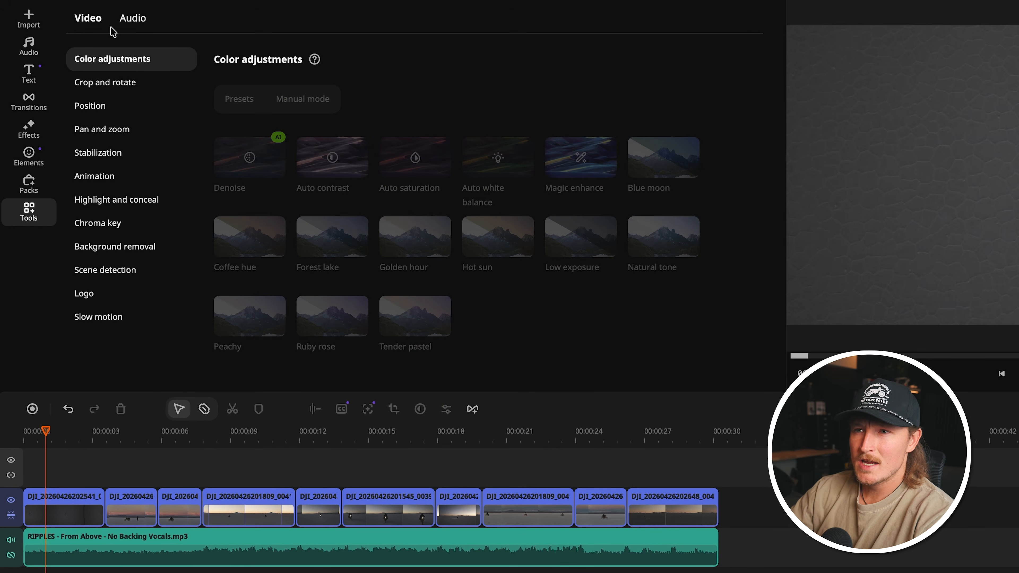
# Step: Crop the first clip manually with Crop and rotate to a slightly smaller frame centred on the rider and play the result
pyautogui.click(125, 21)
pyautogui.click(101, 20)
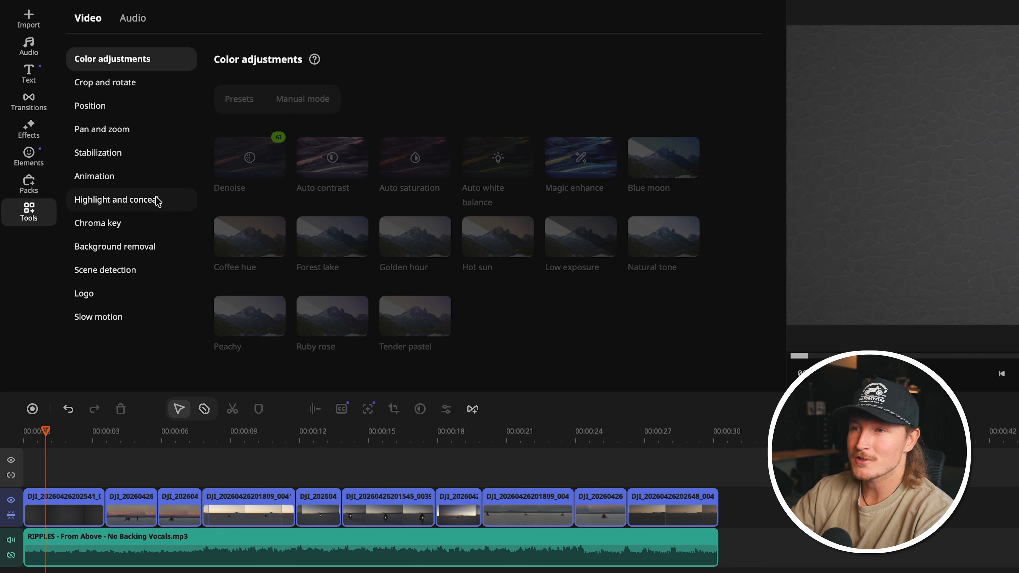
pyautogui.click(127, 83)
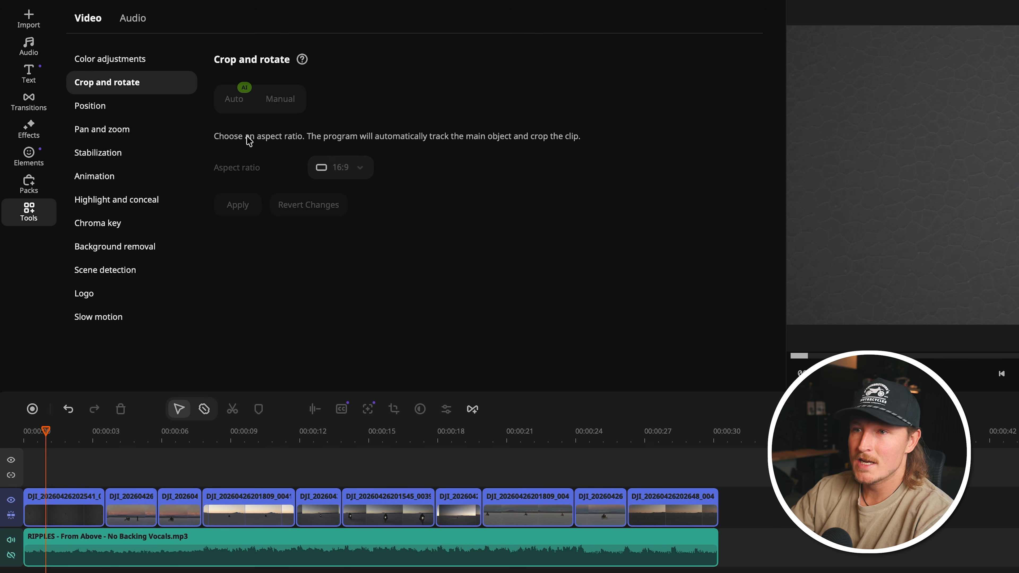
pyautogui.click(39, 506)
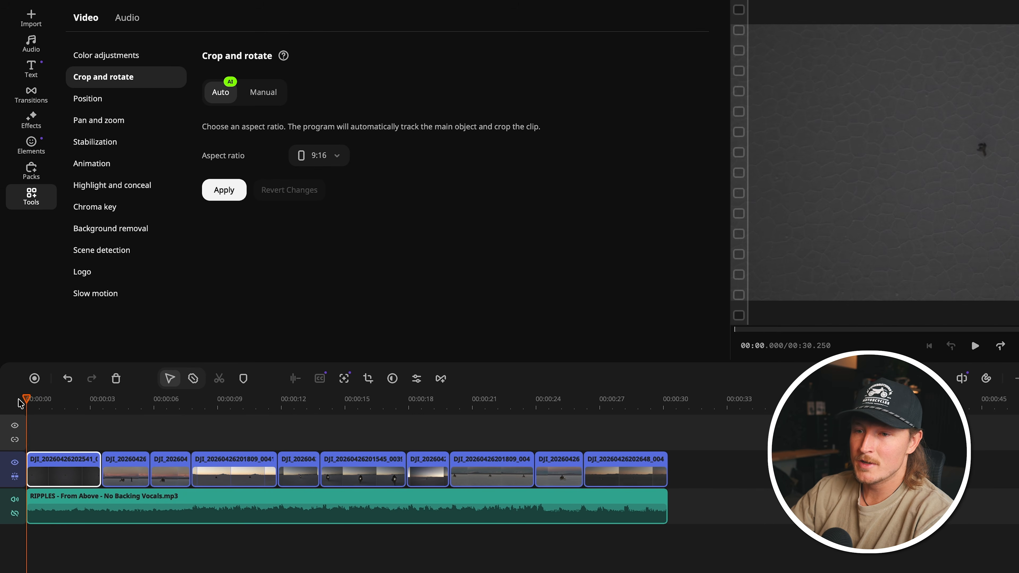
pyautogui.click(32, 399)
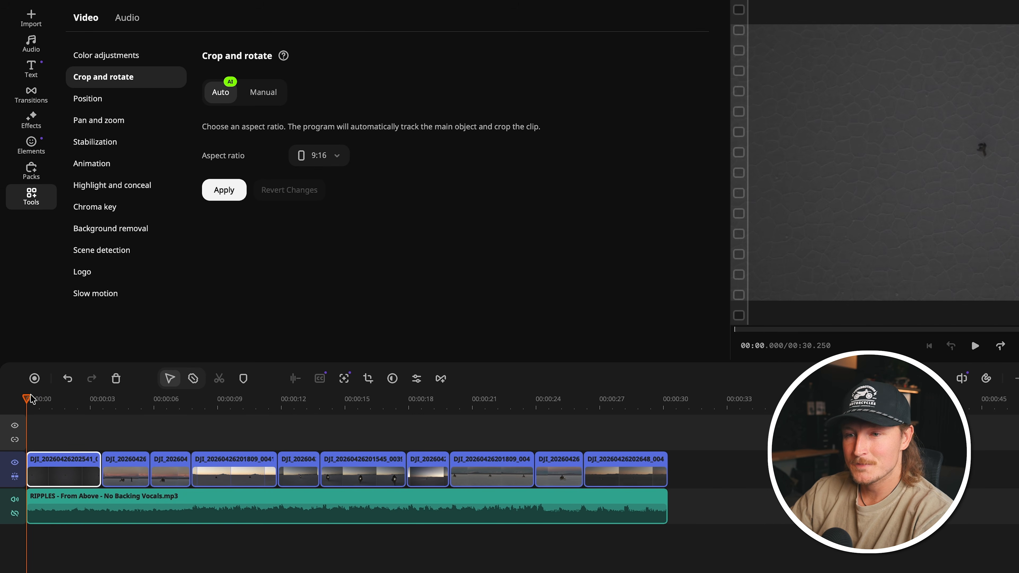
pyautogui.press('space')
pyautogui.press('space')
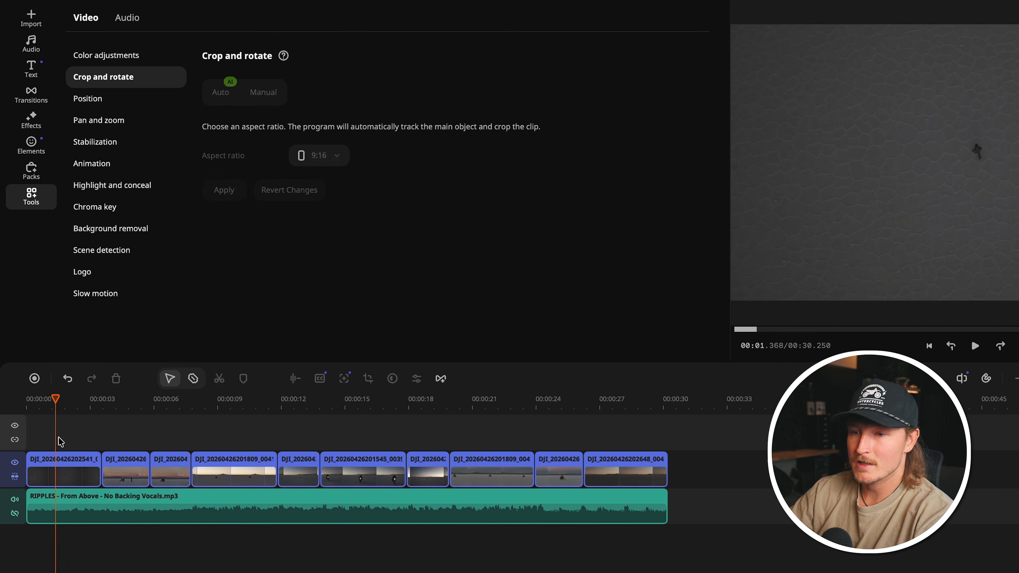
pyautogui.click(262, 94)
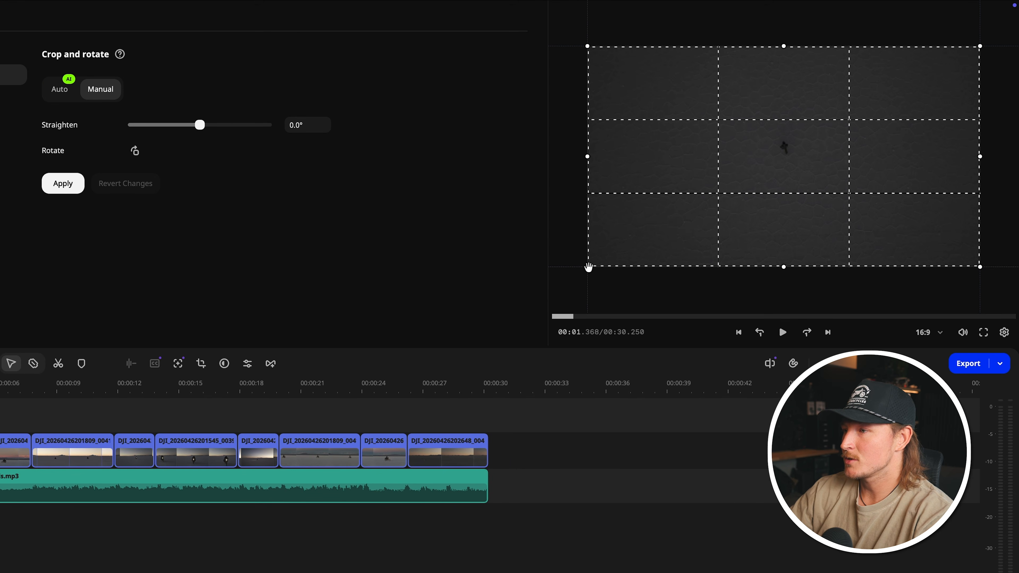
pyautogui.moveTo(588, 267); pyautogui.dragTo(634, 228)
pyautogui.moveTo(856, 176); pyautogui.dragTo(833, 181)
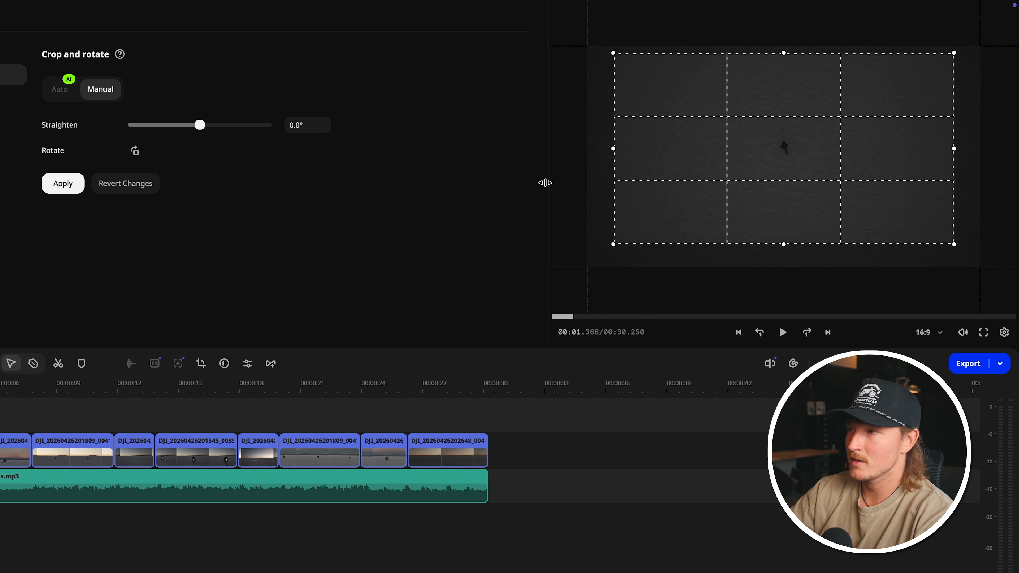
pyautogui.press('space')
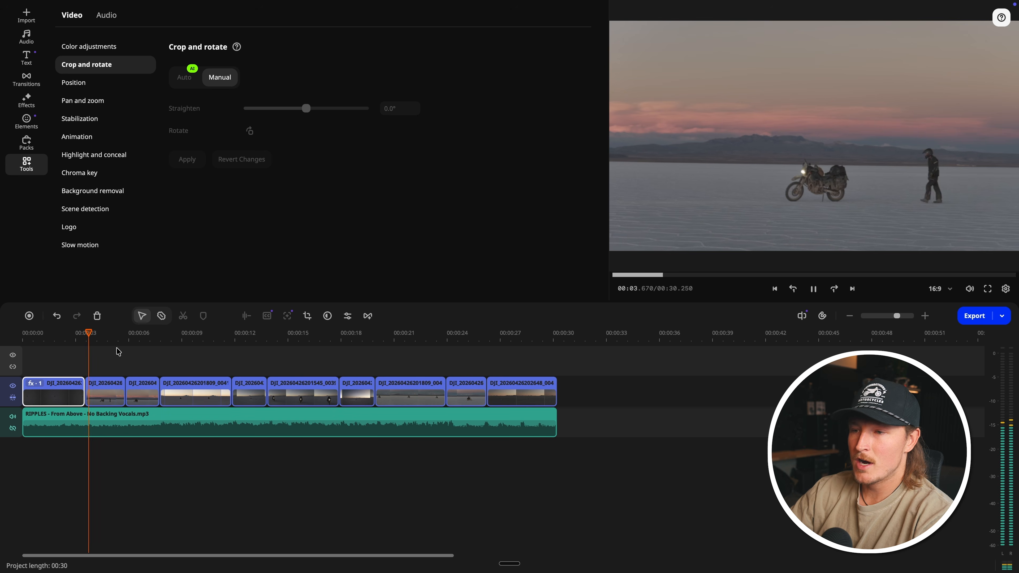
pyautogui.press('space')
# Step: Crop the second clip manually to a slightly smaller frame along its lower edge, framing the motorcycle and rider, and play the result
pyautogui.click(111, 383)
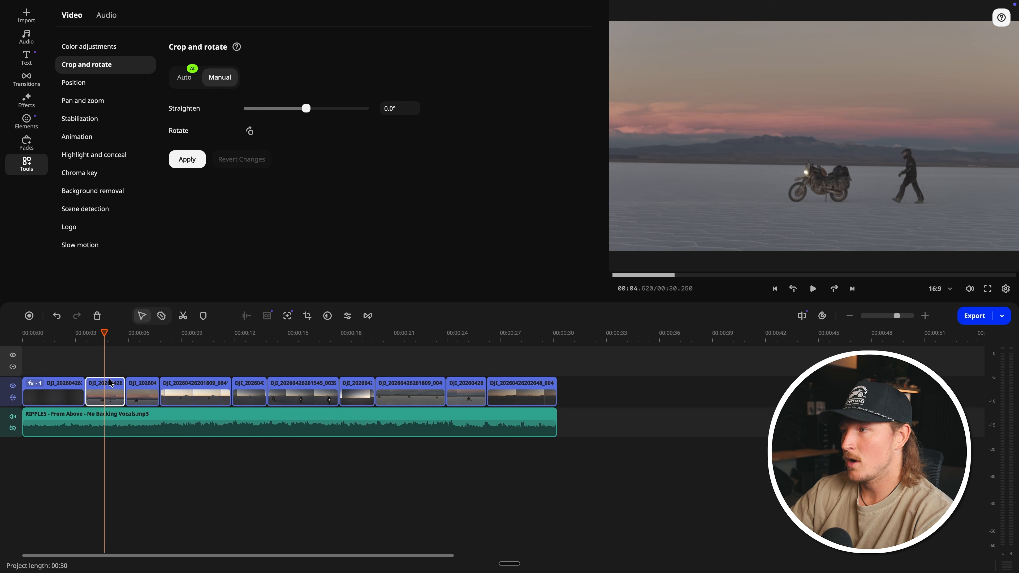
pyautogui.press('space')
pyautogui.press('space')
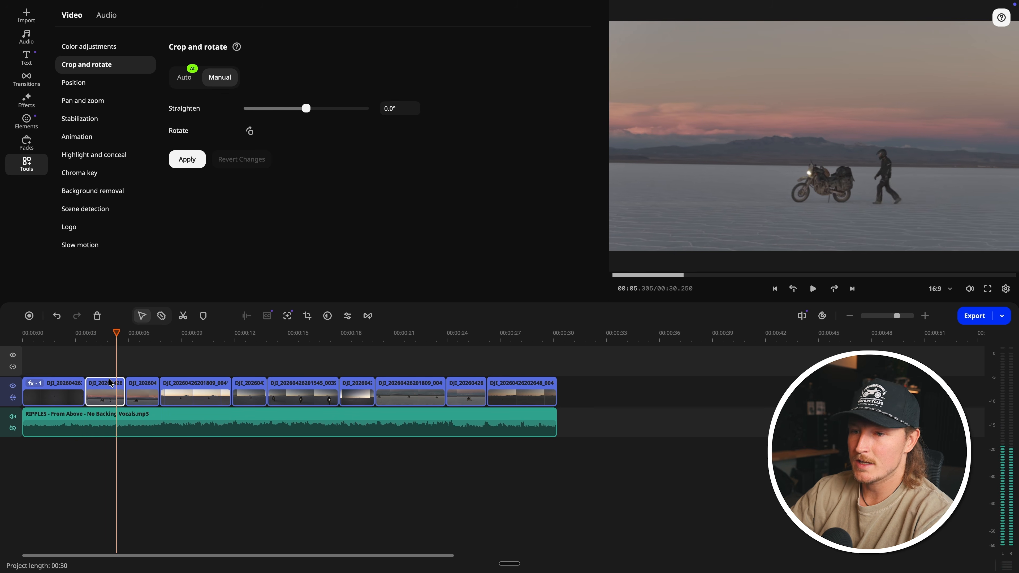
pyautogui.click(109, 332)
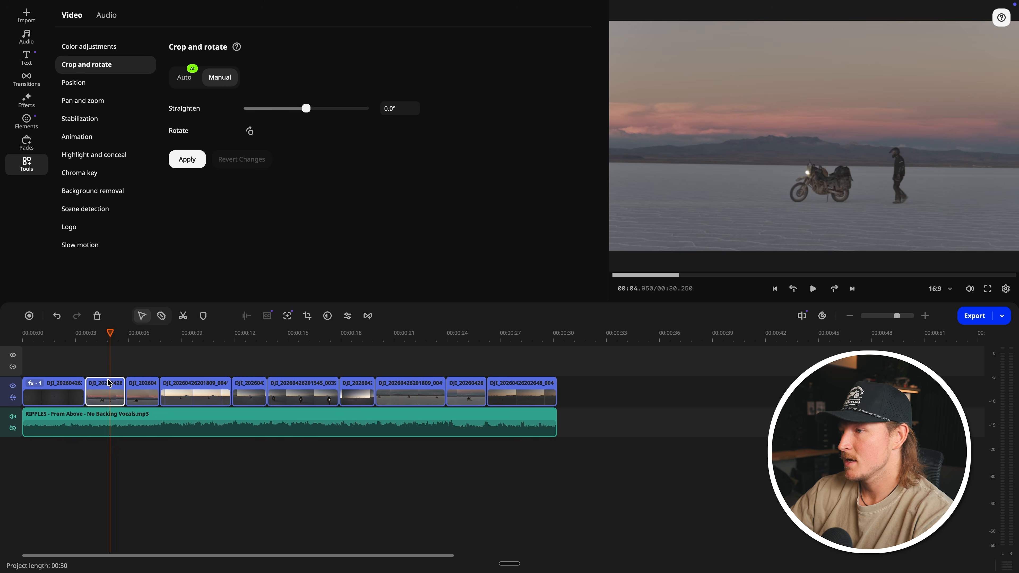
pyautogui.click(108, 383)
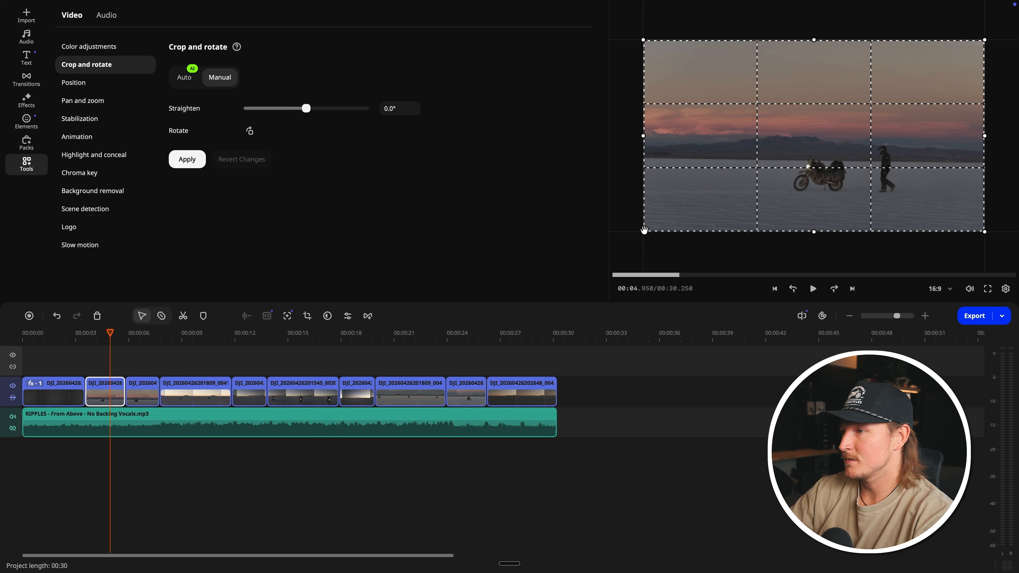
pyautogui.moveTo(645, 230); pyautogui.dragTo(675, 218)
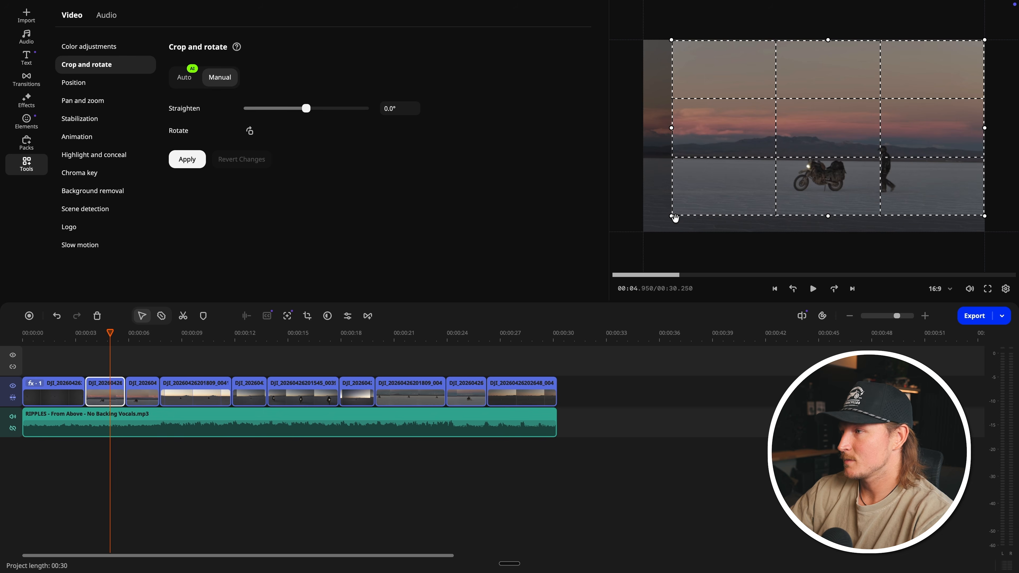
pyautogui.moveTo(855, 138); pyautogui.dragTo(845, 154)
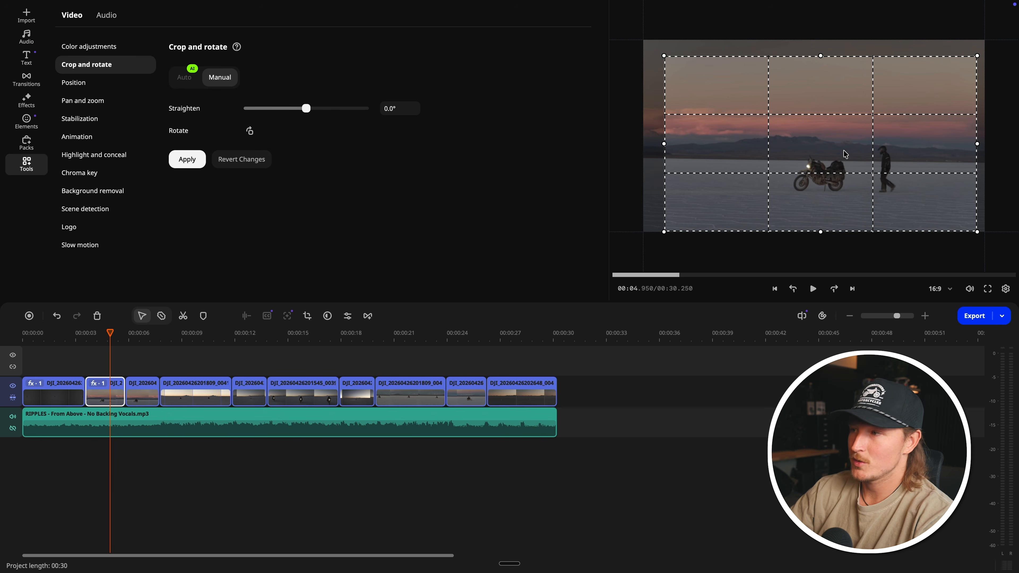
pyautogui.press('space')
pyautogui.click(96, 333)
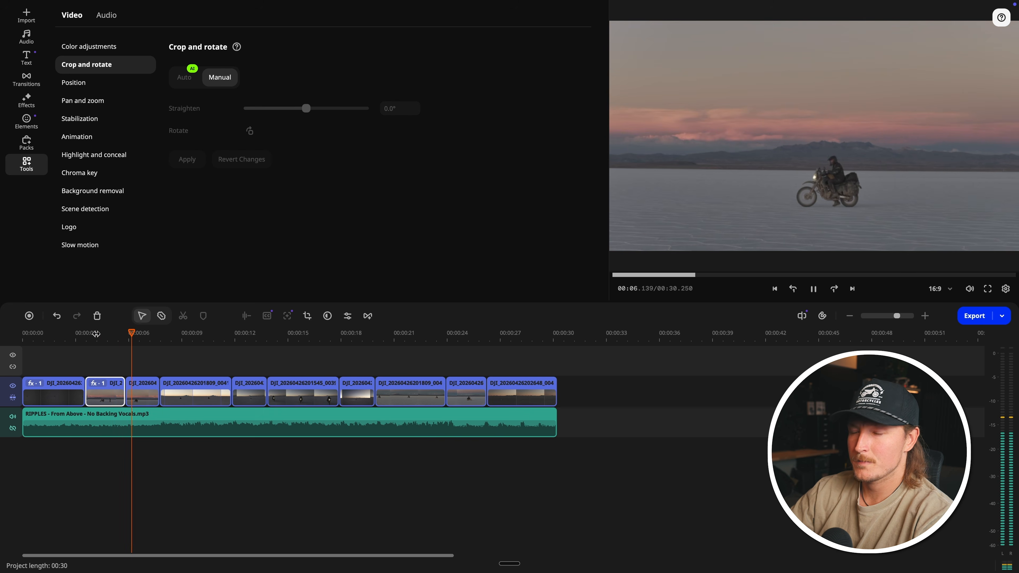
pyautogui.press('space')
# Step: Look through the Position, Pan and zoom and Stabilization tools for the clips
pyautogui.click(118, 335)
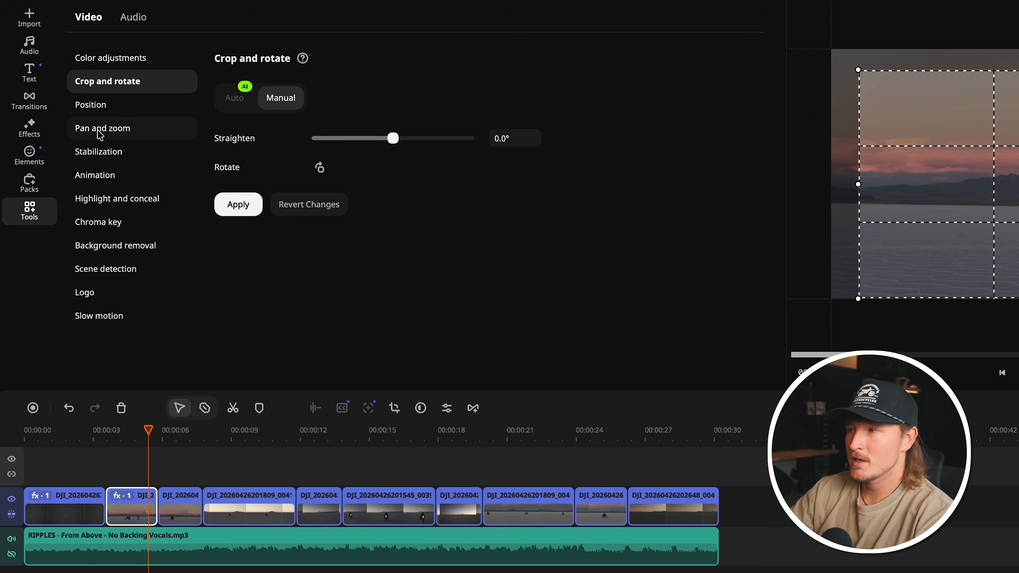
pyautogui.click(113, 105)
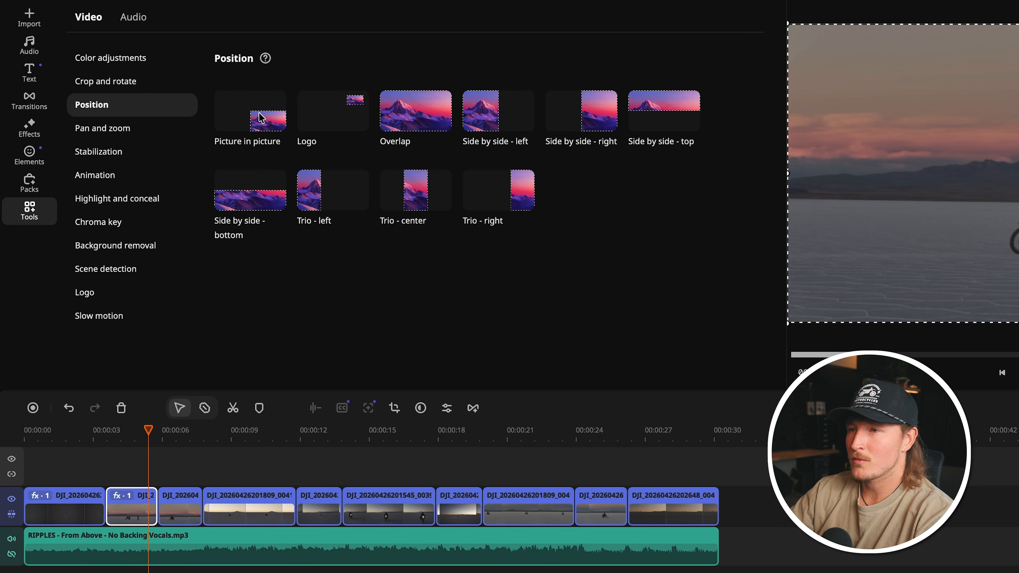
pyautogui.click(344, 120)
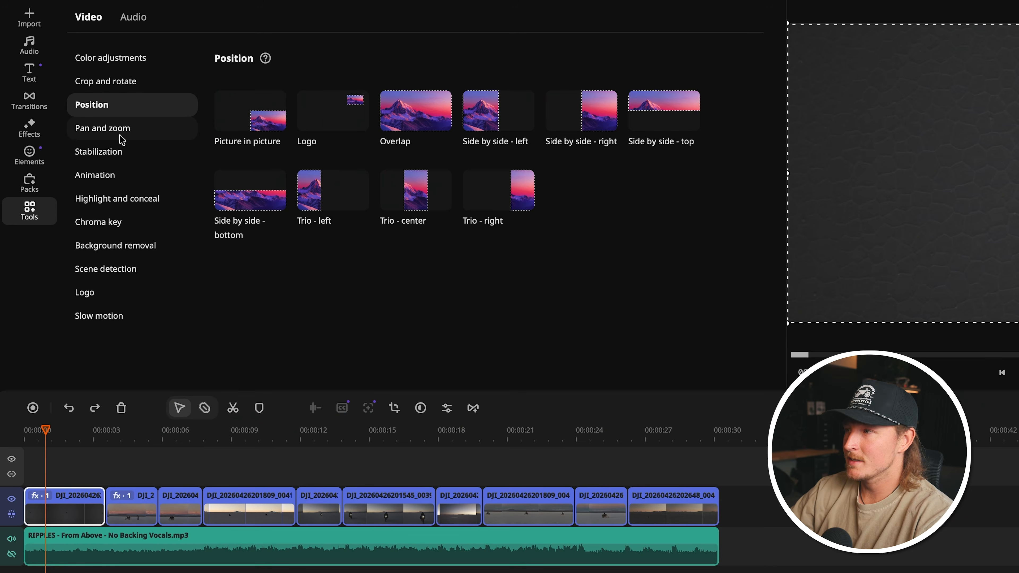
pyautogui.click(128, 137)
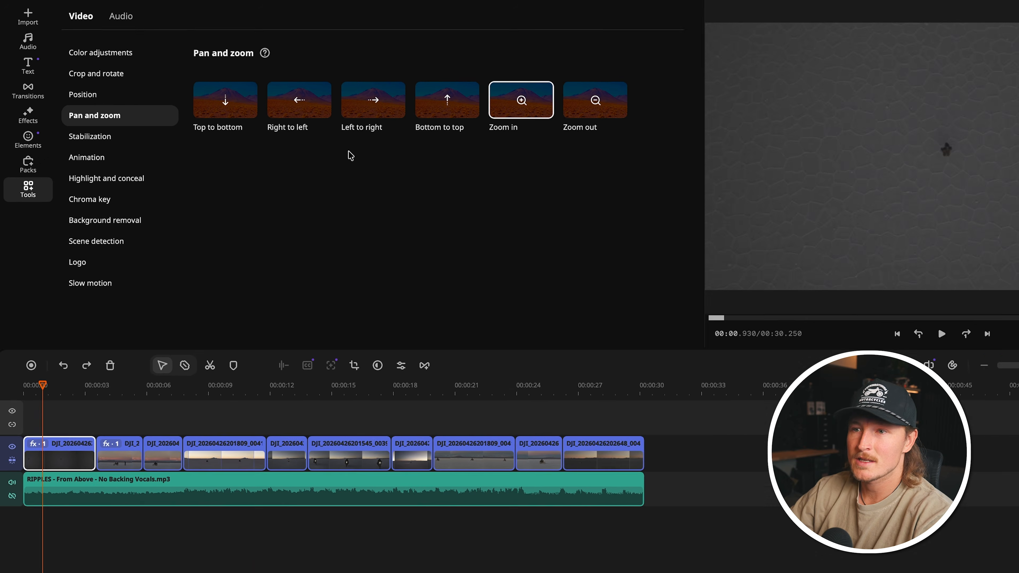
pyautogui.click(99, 119)
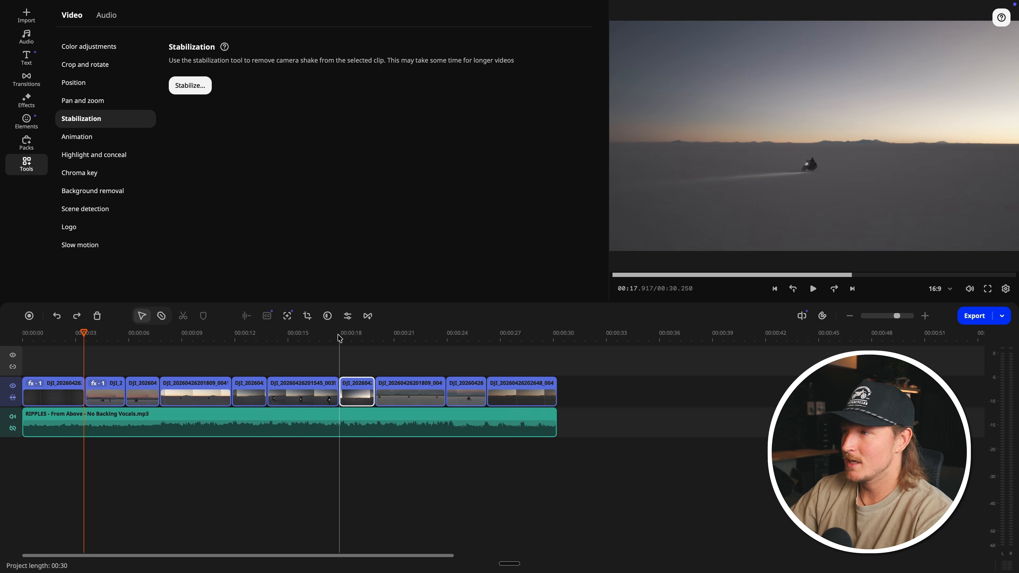
# Step: Play the seventh clip from about 00:17.8 to judge how steady its footage is
pyautogui.click(340, 336)
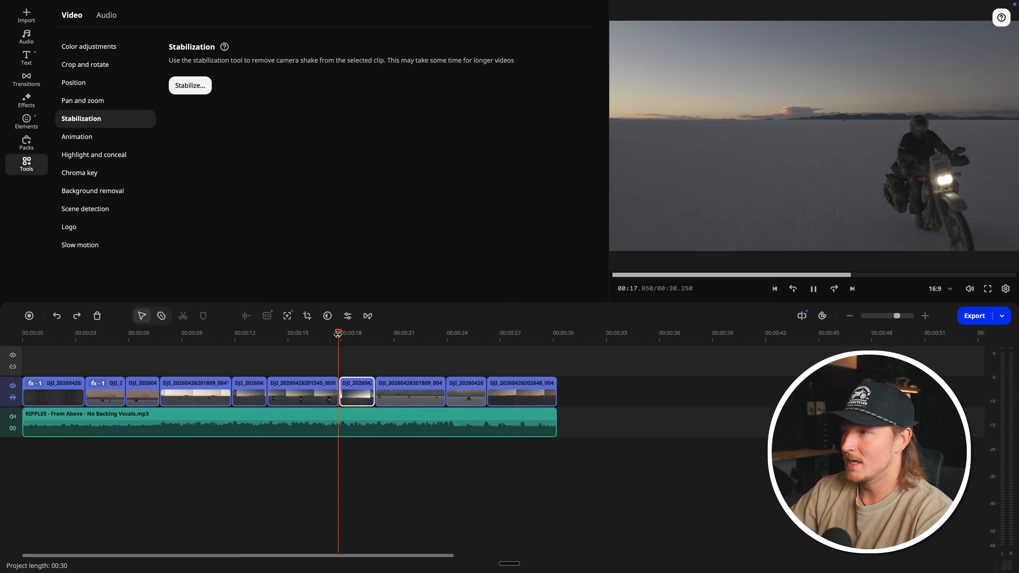
pyautogui.press('space')
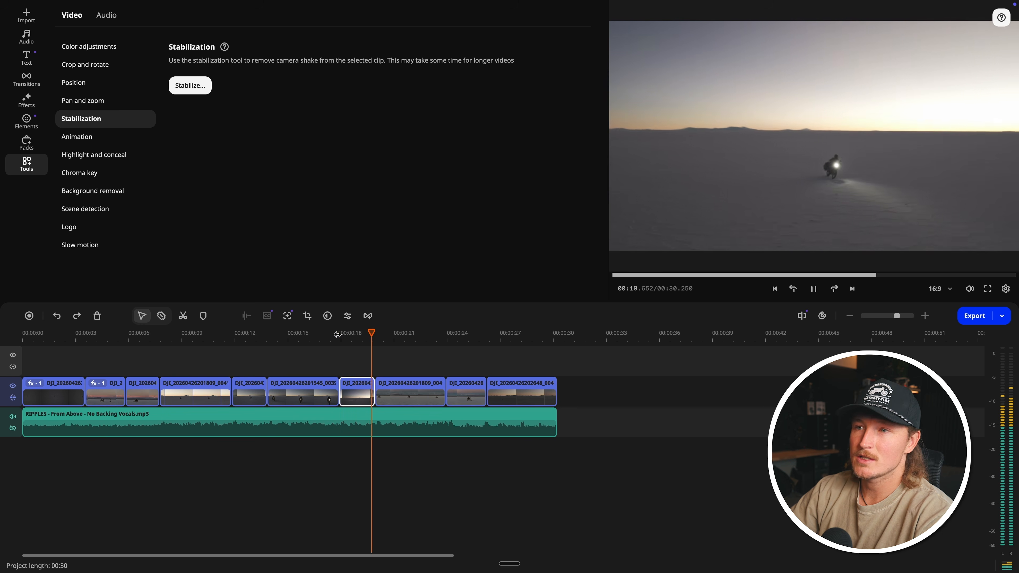
pyautogui.press('space')
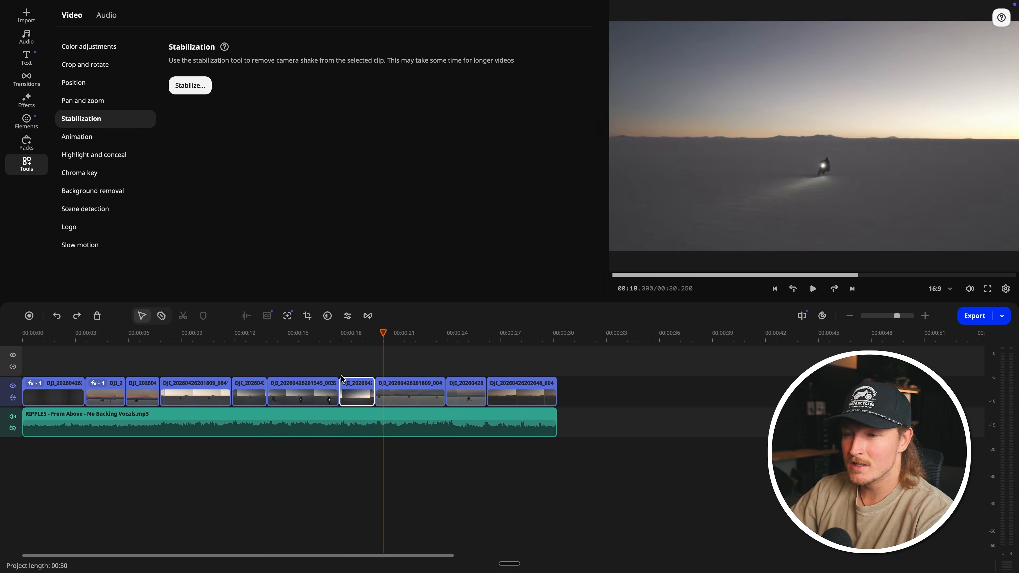
# Step: Play the cut between the eighth and ninth clips from about 00:23.8
pyautogui.click(267, 360)
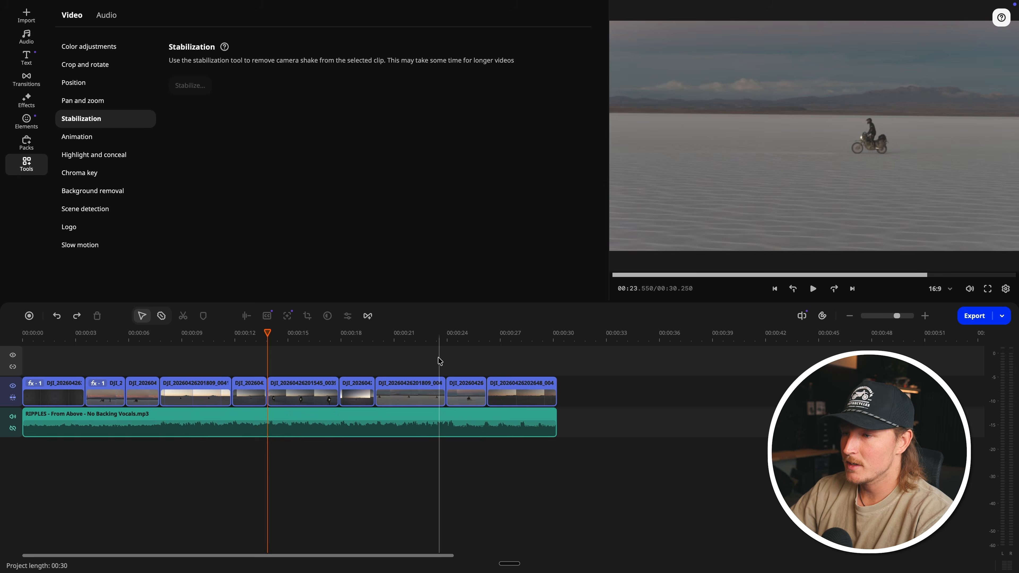
pyautogui.click(443, 336)
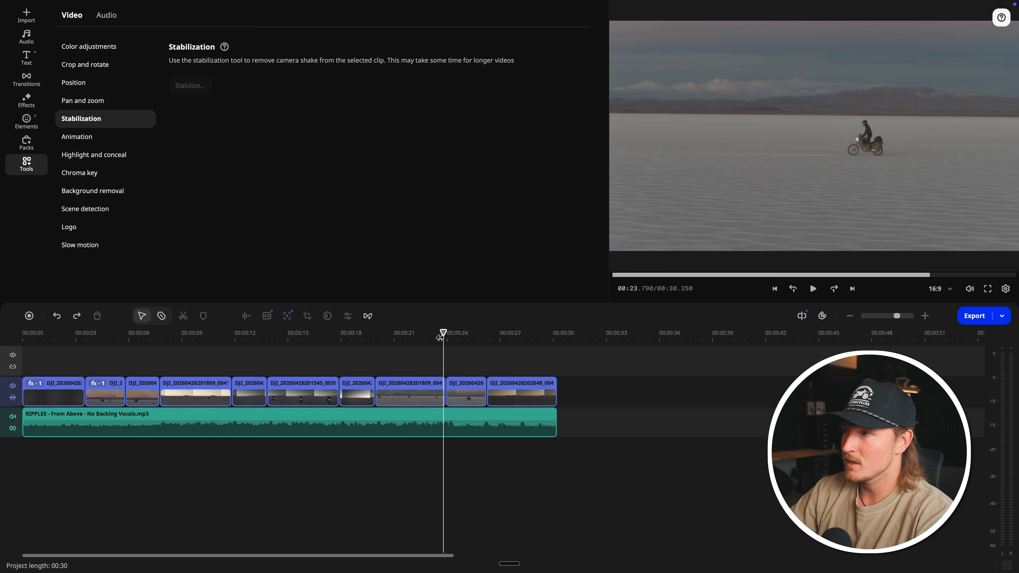
pyautogui.press('space')
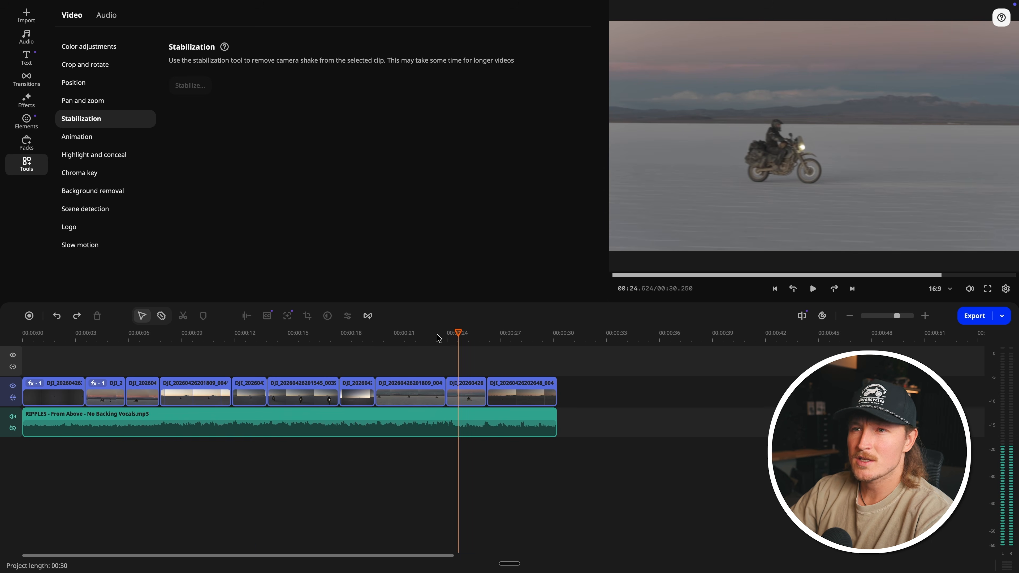
pyautogui.press('space')
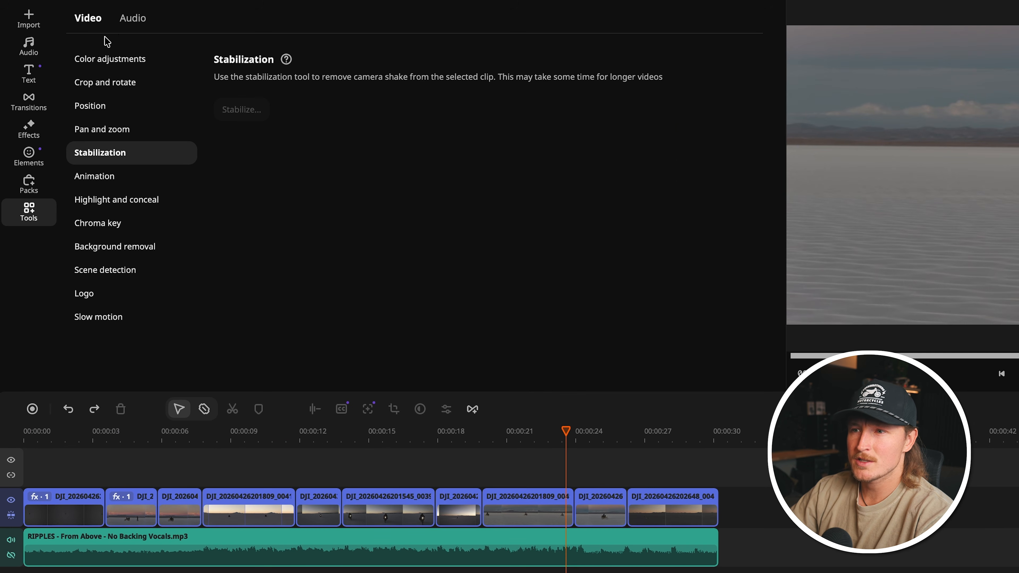
# Step: Try the Shots 1 transition at the cut between the eighth and ninth clips and play it
pyautogui.click(29, 103)
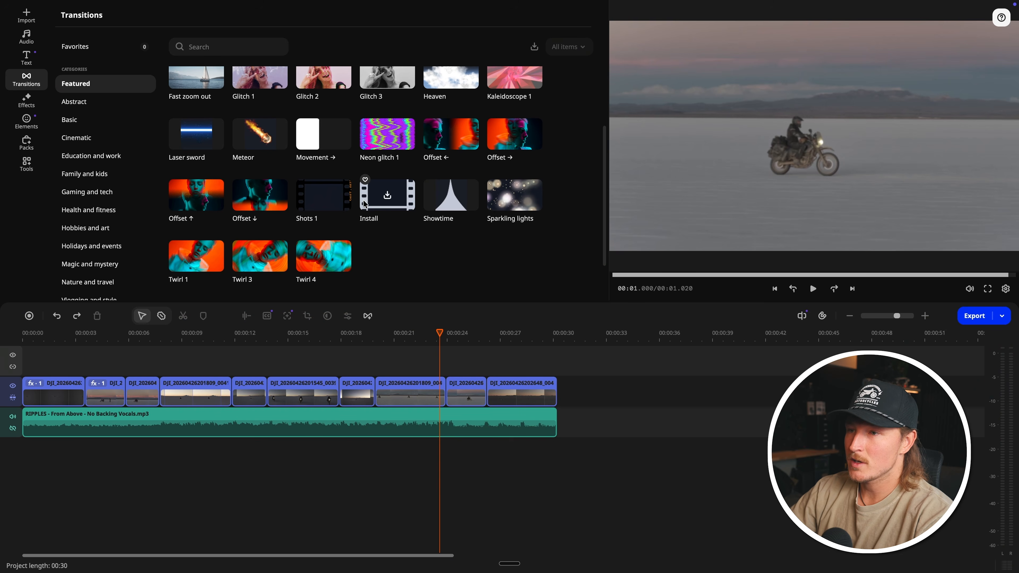
pyautogui.moveTo(305, 201)
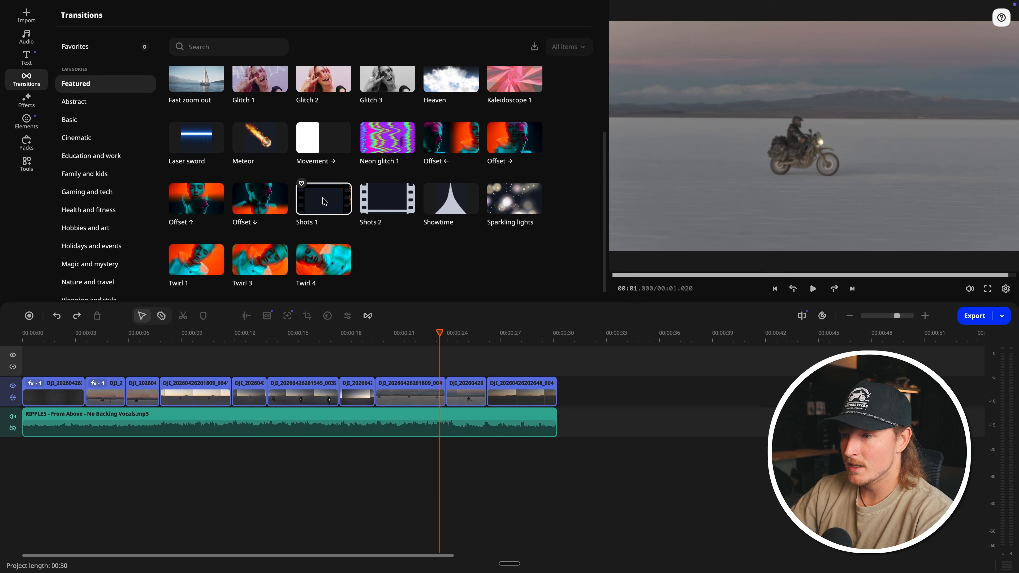
pyautogui.moveTo(326, 199); pyautogui.dragTo(444, 398)
pyautogui.click(430, 335)
pyautogui.press('space')
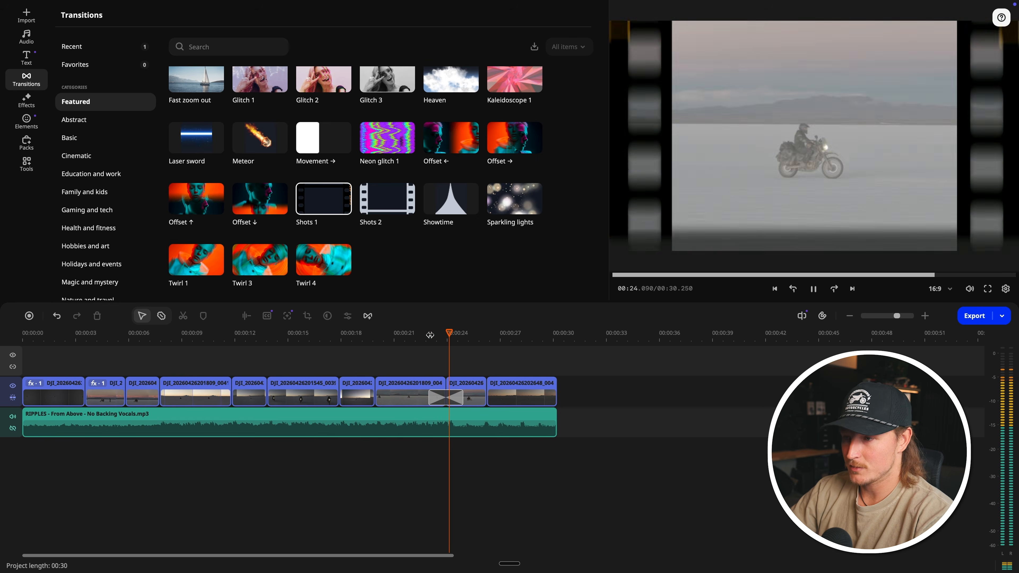
pyautogui.press('space')
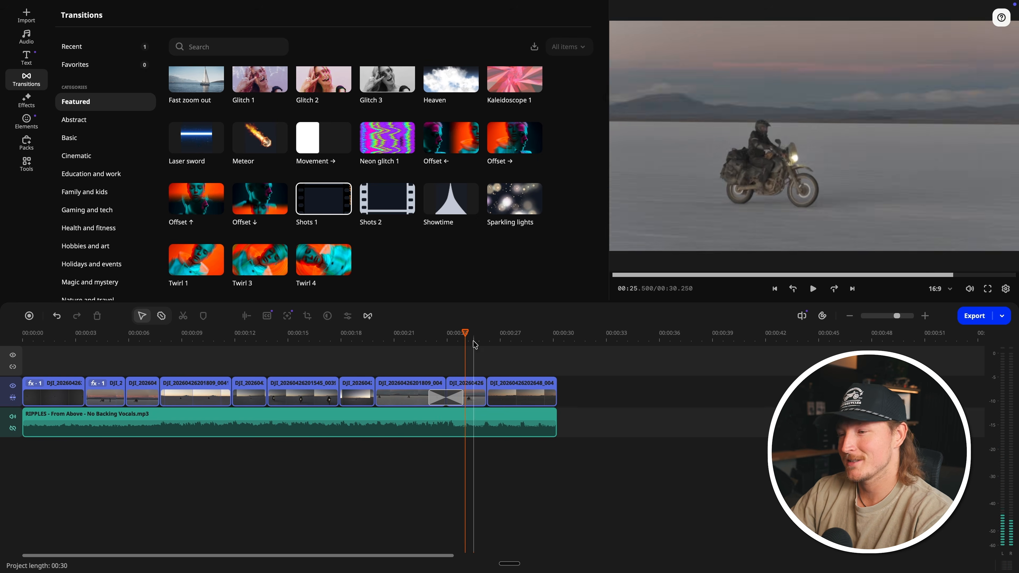
pyautogui.click(446, 335)
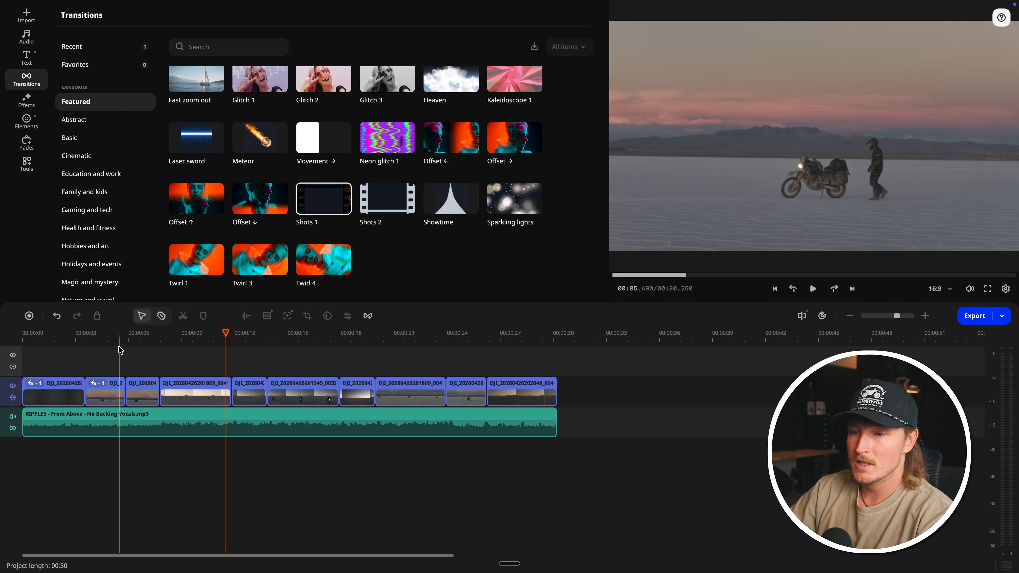
# Step: Manually adjust the second clip's color to contrast 25, saturation 14, highlights 15, gamma 11 and shadows 15
pyautogui.click(110, 353)
pyautogui.click(104, 385)
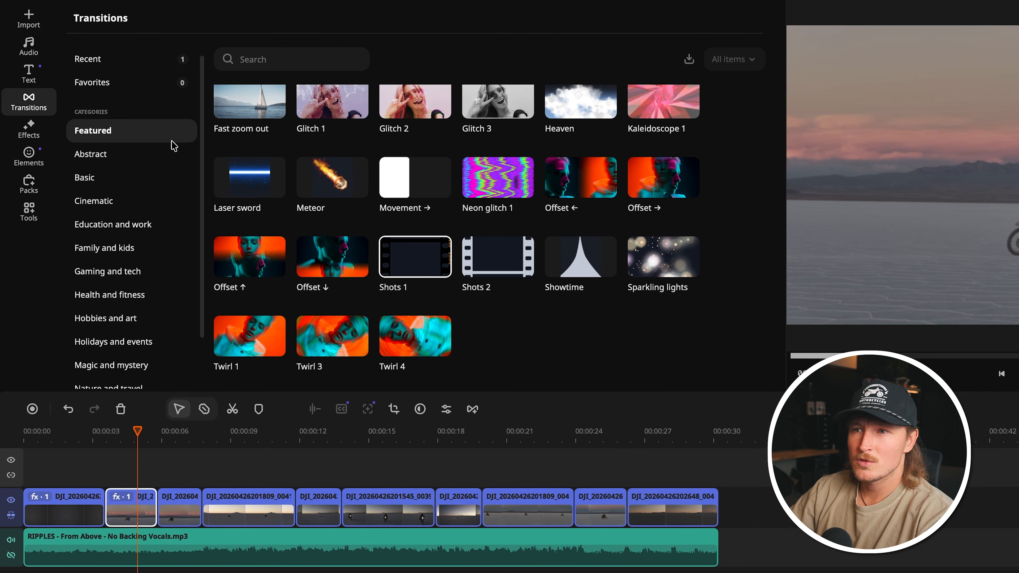
pyautogui.click(31, 210)
pyautogui.click(109, 61)
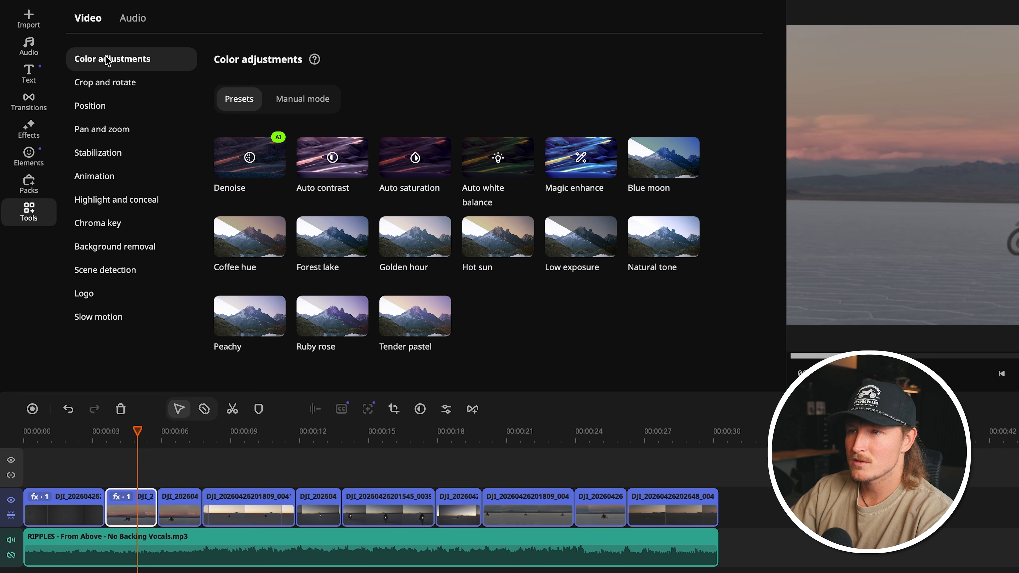
pyautogui.click(296, 101)
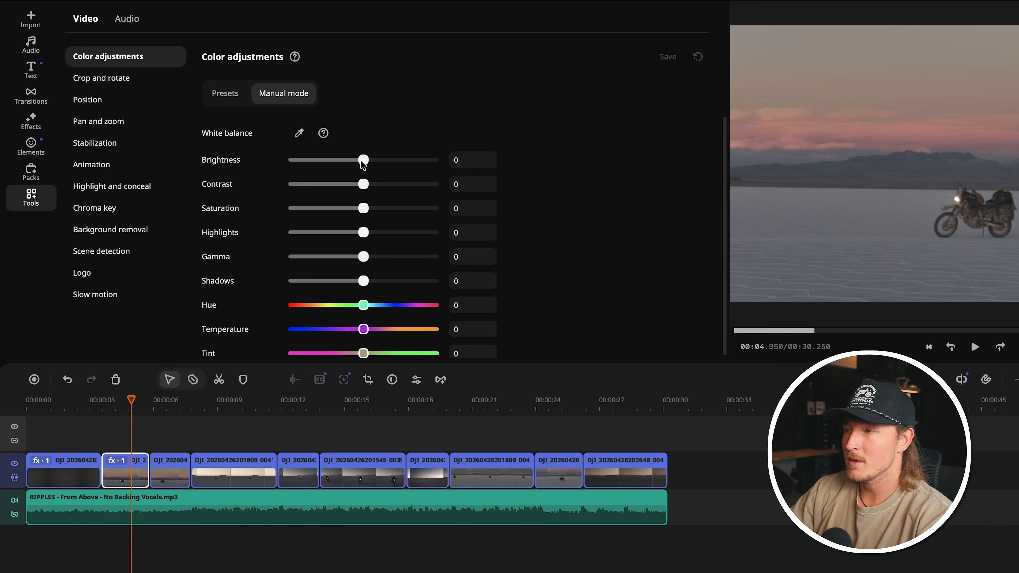
pyautogui.moveTo(362, 160); pyautogui.dragTo(380, 186)
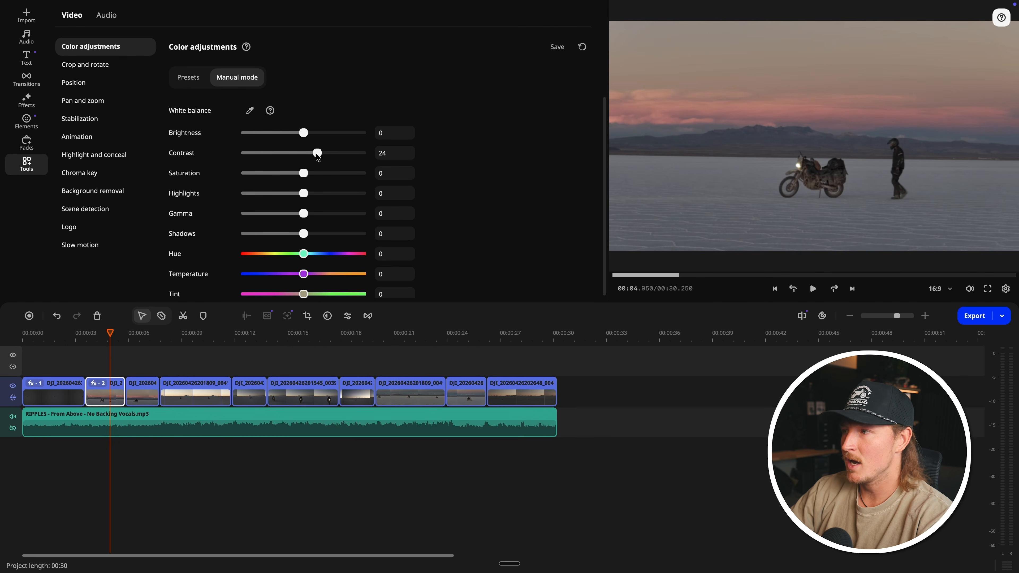
pyautogui.moveTo(317, 156); pyautogui.dragTo(312, 235)
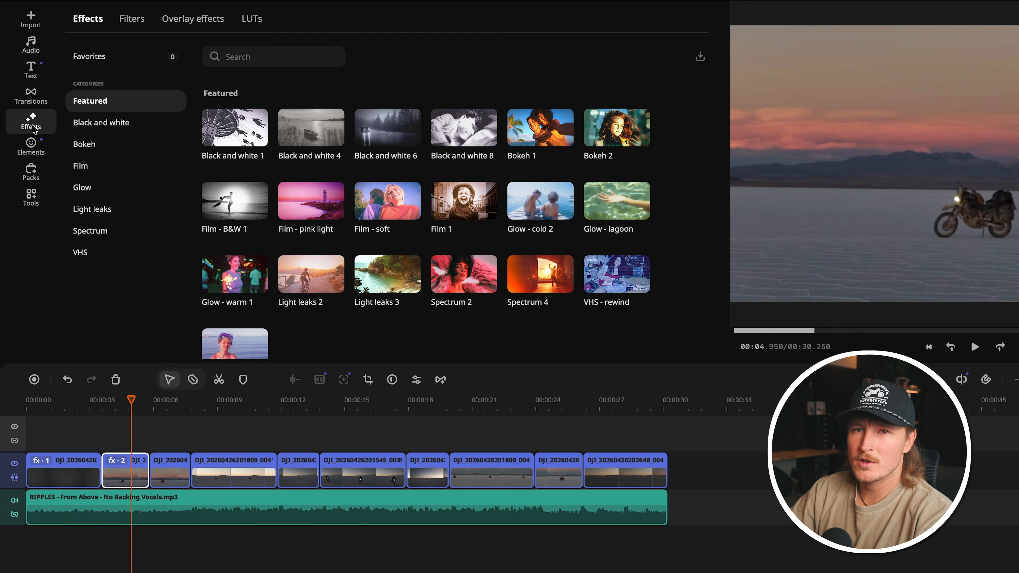
# Step: Import the custom LUT file McGee II.cube from the McGee Luts folder
pyautogui.click(31, 196)
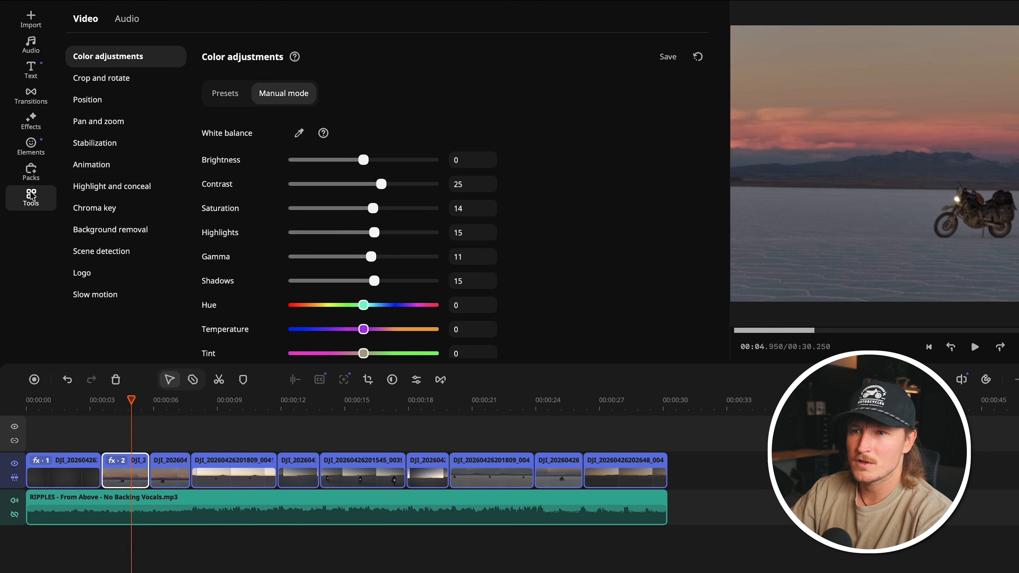
pyautogui.click(31, 122)
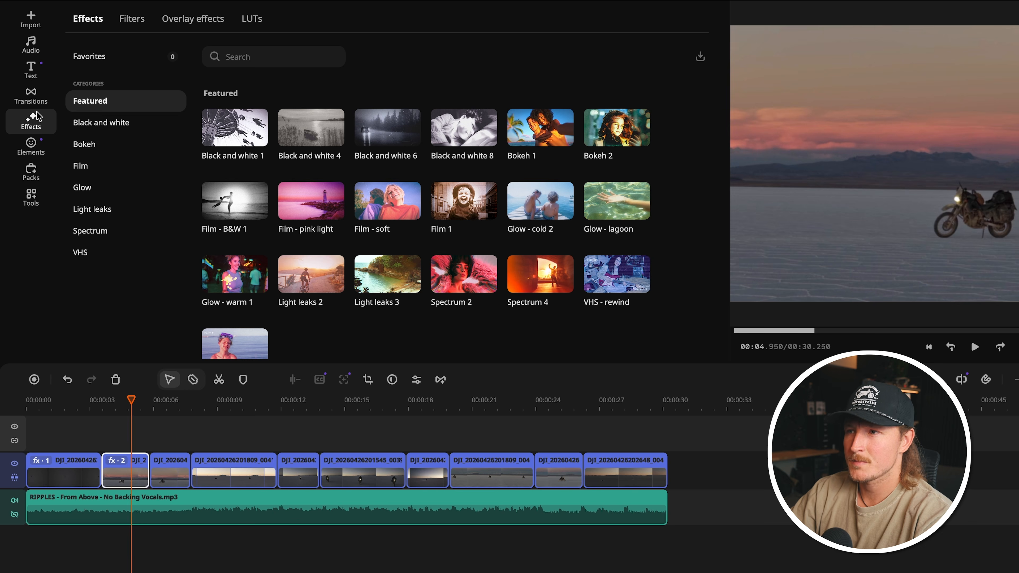
pyautogui.click(256, 20)
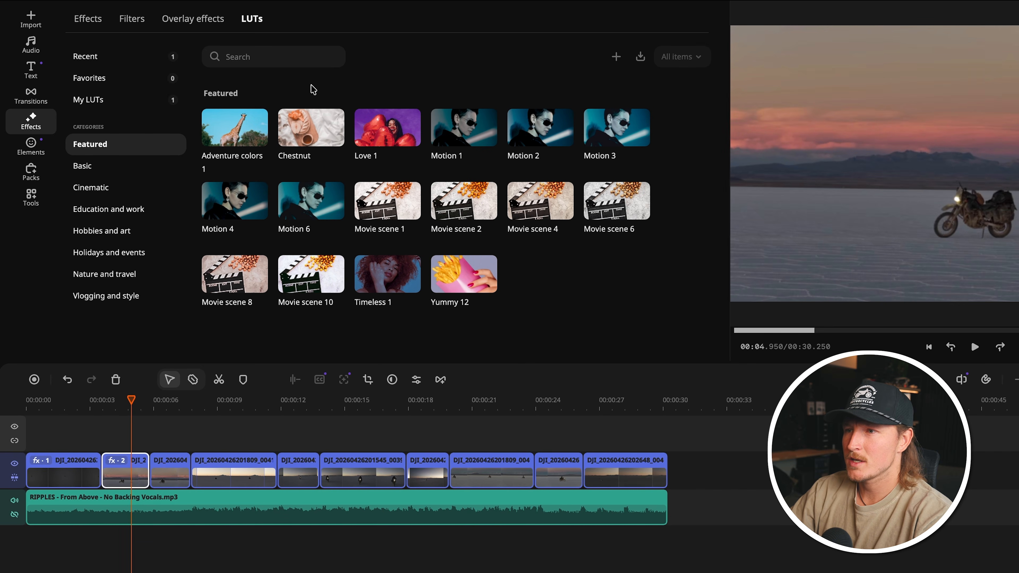
pyautogui.moveTo(417, 141)
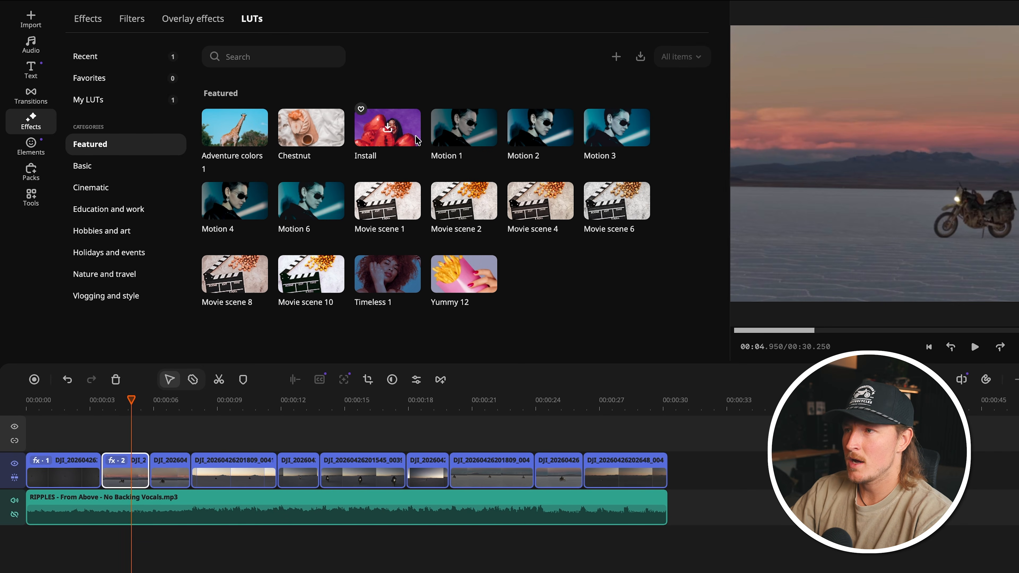
pyautogui.click(616, 58)
pyautogui.click(564, 205)
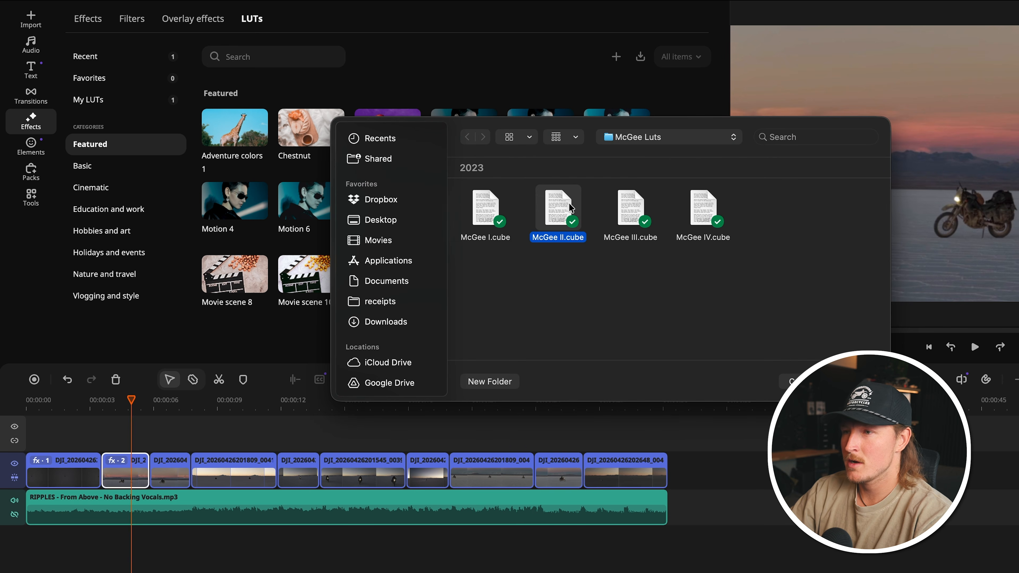
pyautogui.press('Return')
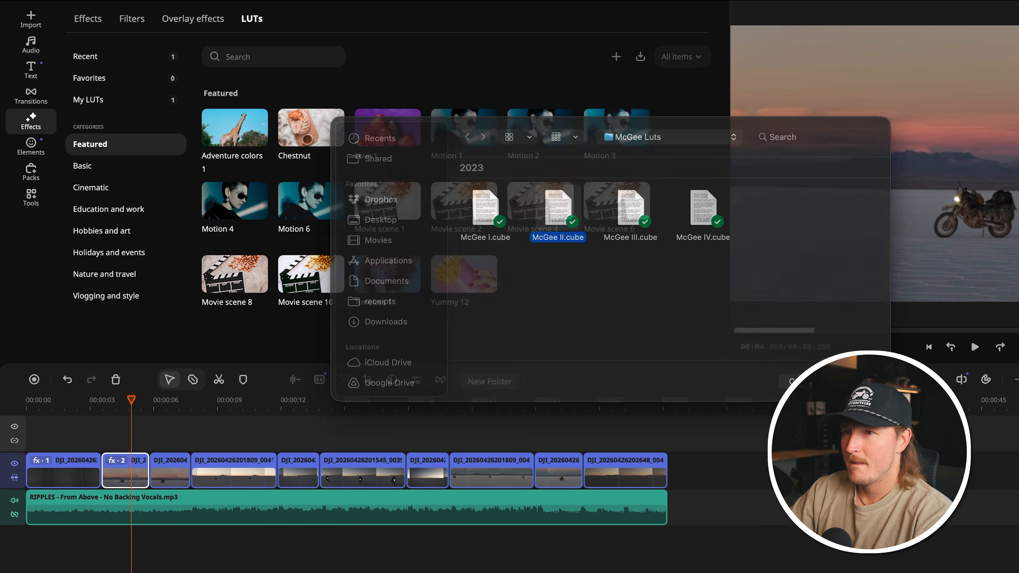
pyautogui.click(729, 348)
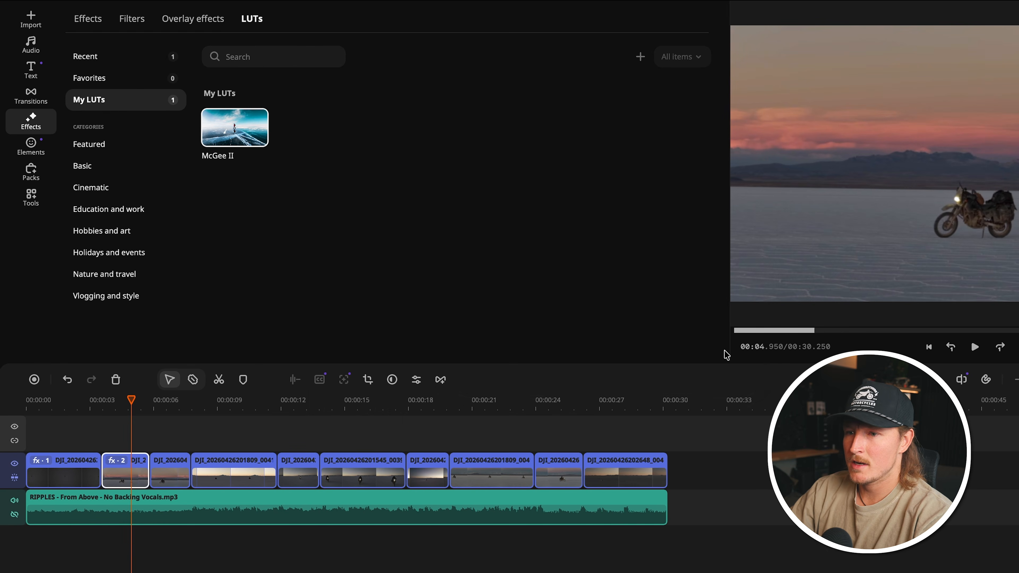
# Step: Preview the McGee II LUT and apply it to the second clip
pyautogui.click(220, 131)
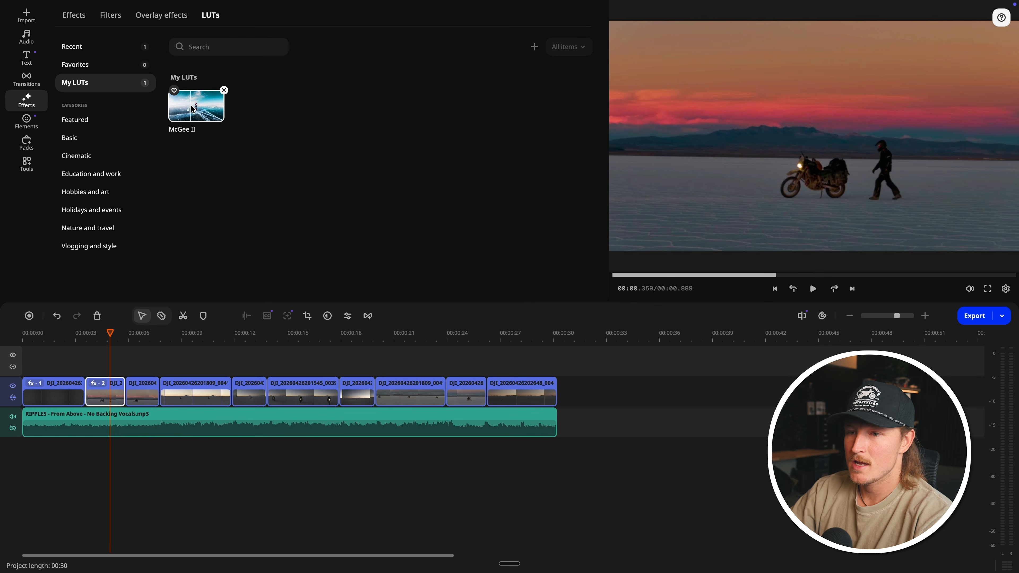
pyautogui.click(105, 364)
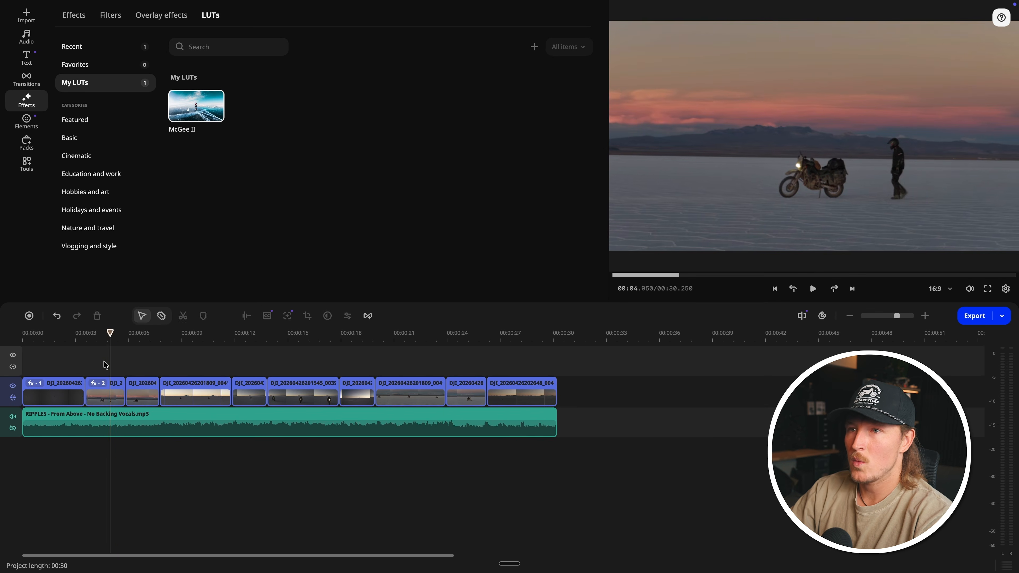
pyautogui.click(105, 388)
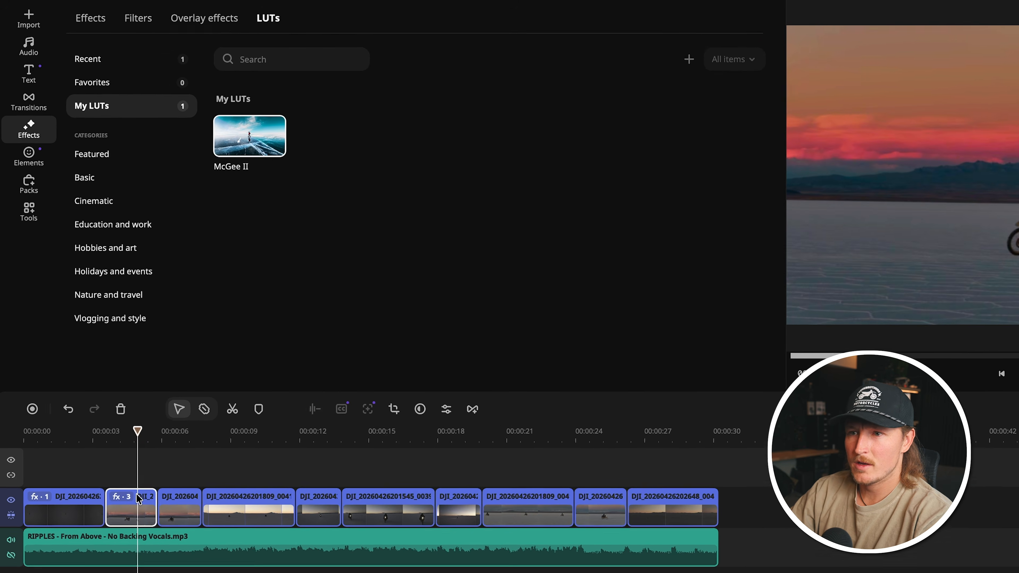
pyautogui.moveTo(197, 101); pyautogui.dragTo(110, 383)
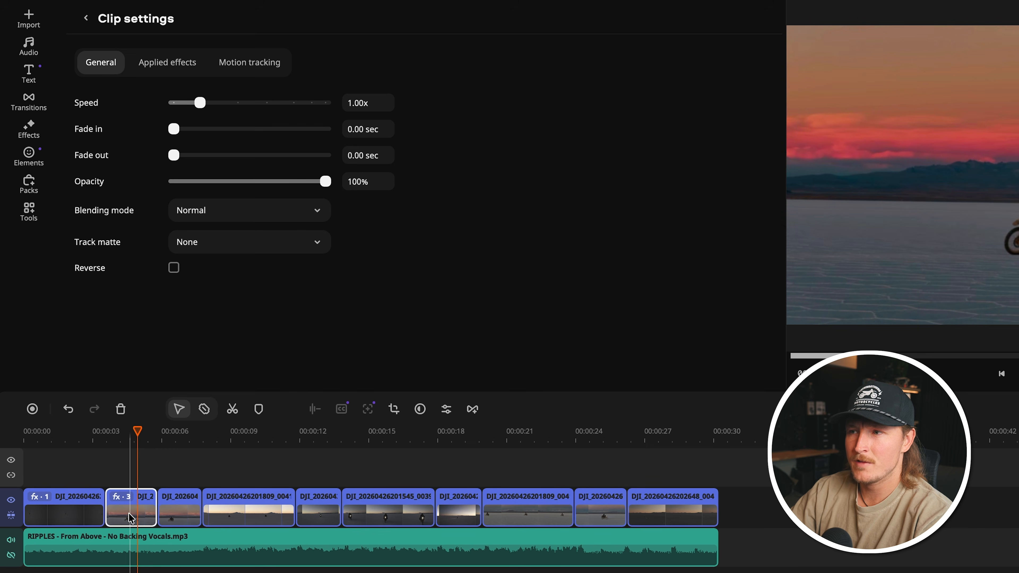
# Step: Compare the McGee II LUT's strength on the second clip down to 0% and set it to 28%
pyautogui.click(193, 64)
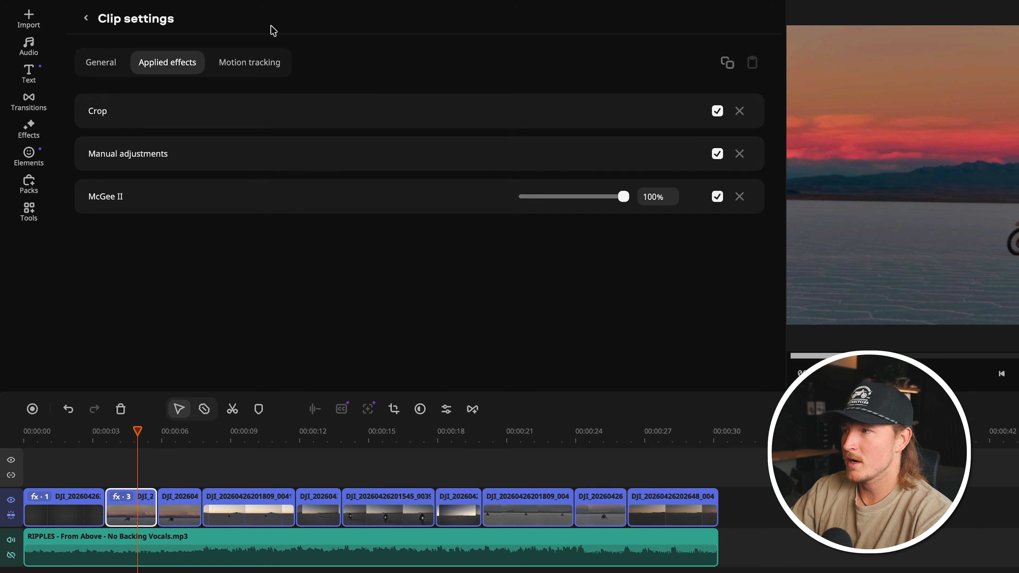
pyautogui.moveTo(622, 197); pyautogui.dragTo(461, 209)
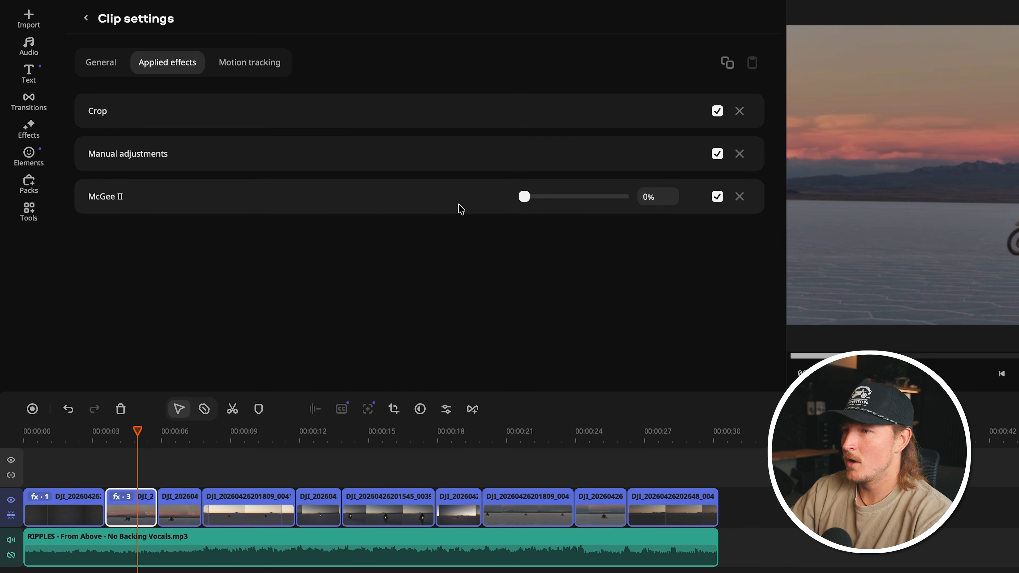
pyautogui.moveTo(540, 196); pyautogui.dragTo(514, 185)
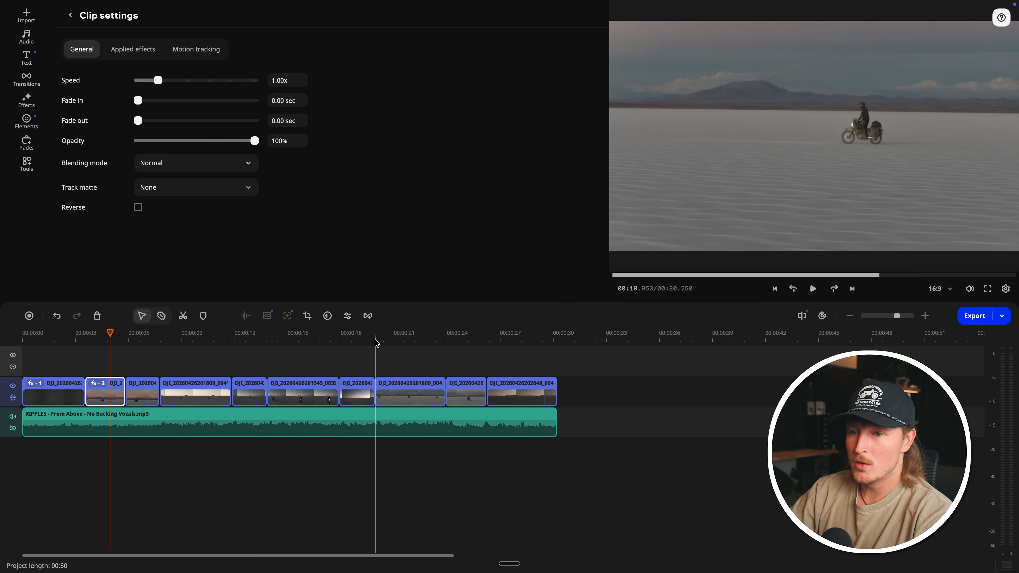
# Step: Return to the start of the timeline and browse the Featured and Cinematic title templates for a suitable design
pyautogui.click(450, 405)
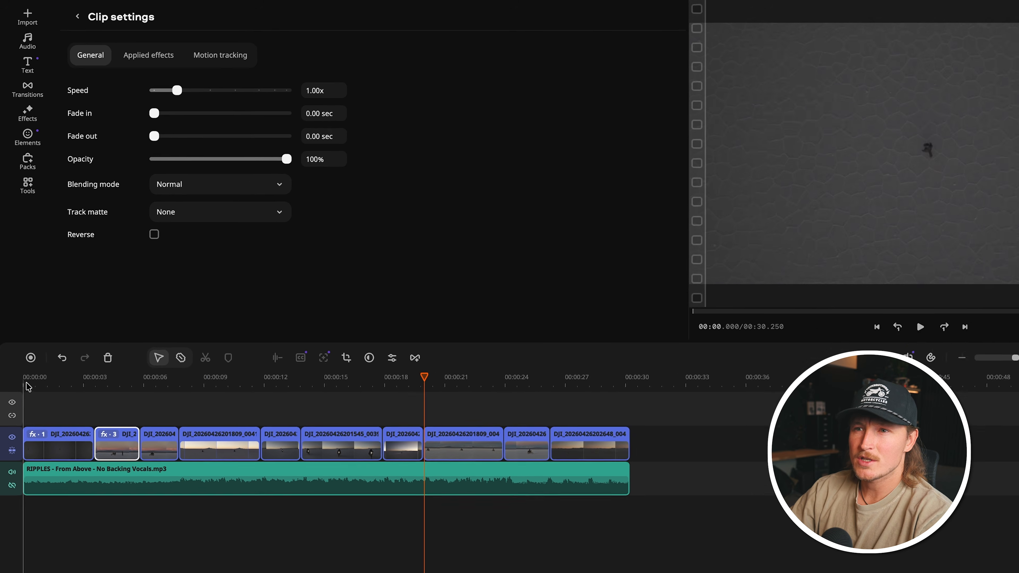
pyautogui.click(26, 384)
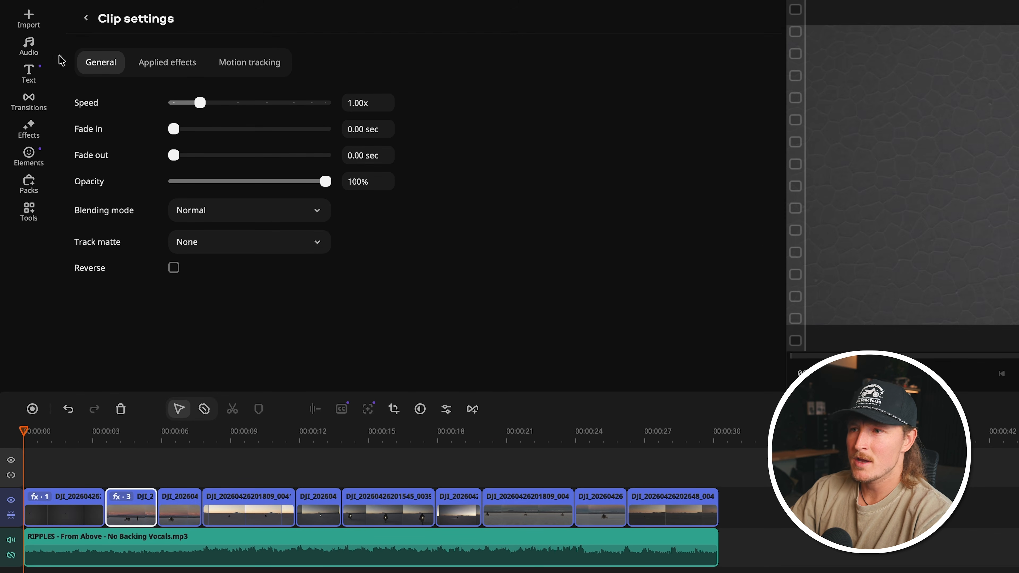
pyautogui.click(30, 72)
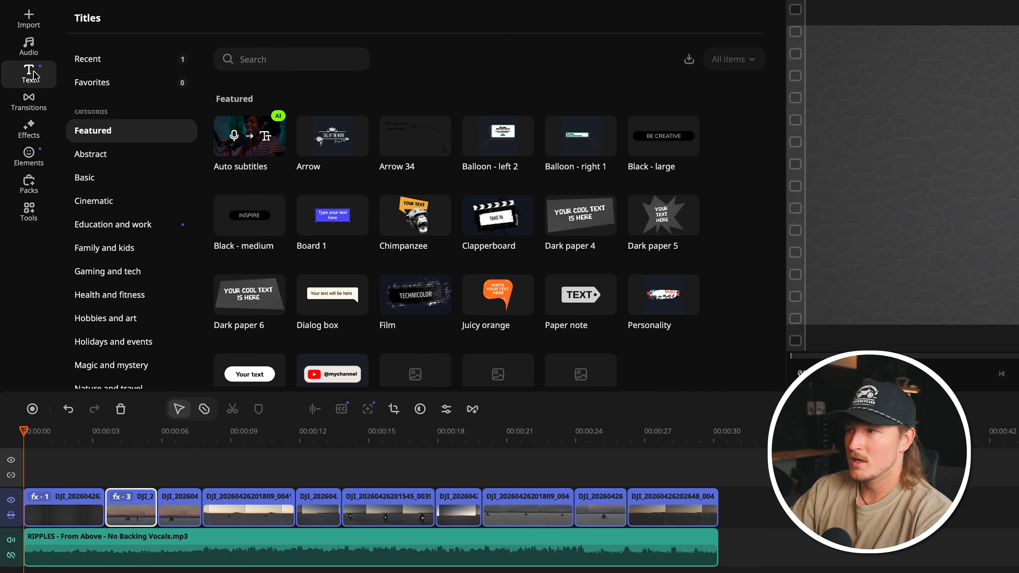
pyautogui.moveTo(390, 136)
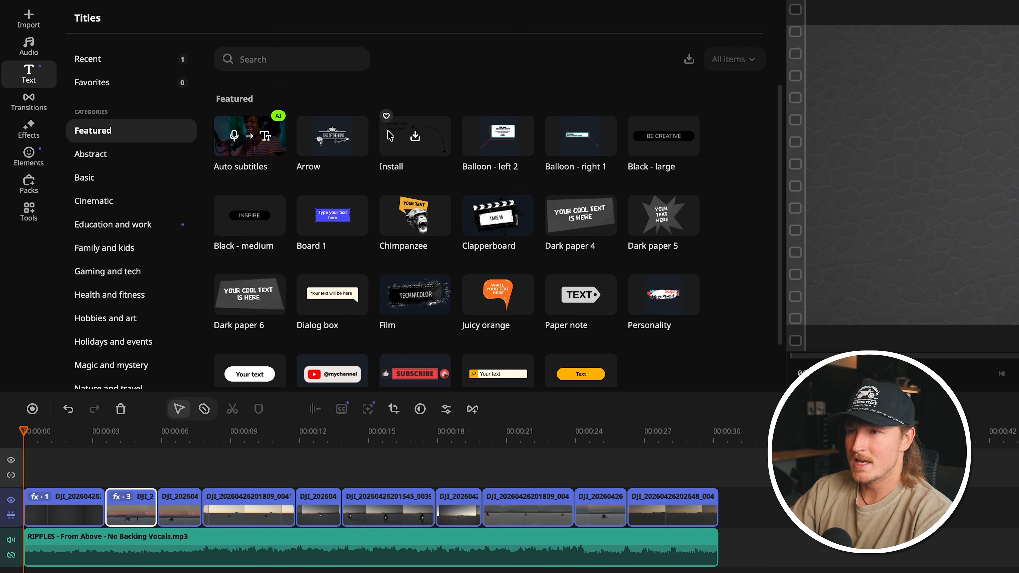
pyautogui.moveTo(349, 217)
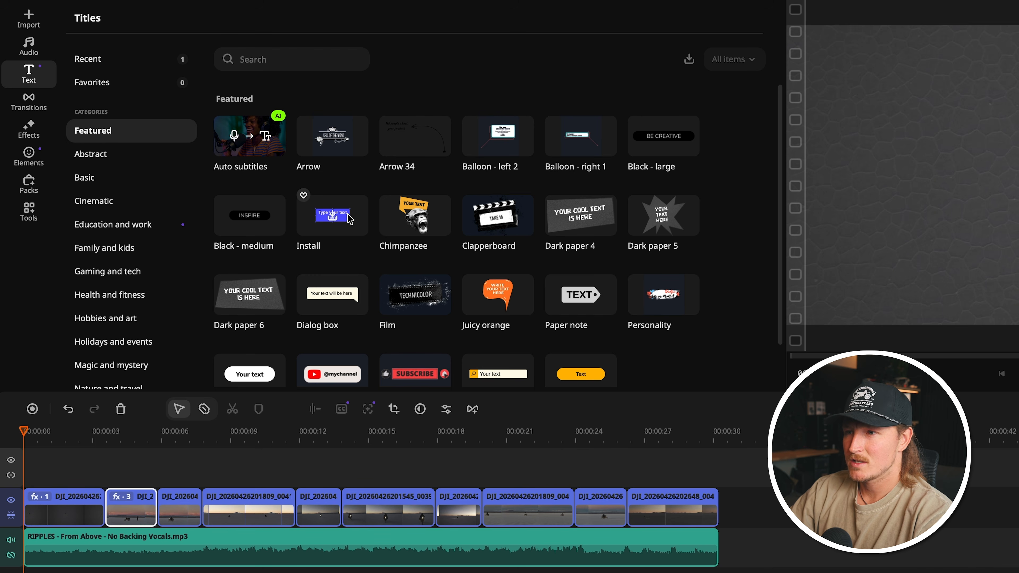
pyautogui.scroll(-2, 431, 249)
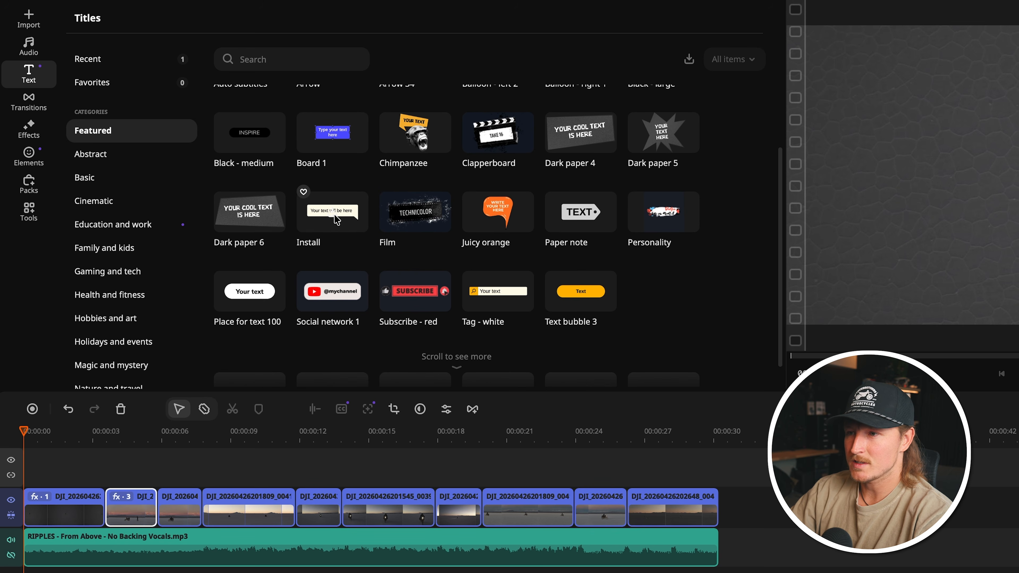
pyautogui.scroll(2, 344, 217)
pyautogui.scroll(-1, 137, 180)
pyautogui.click(138, 155)
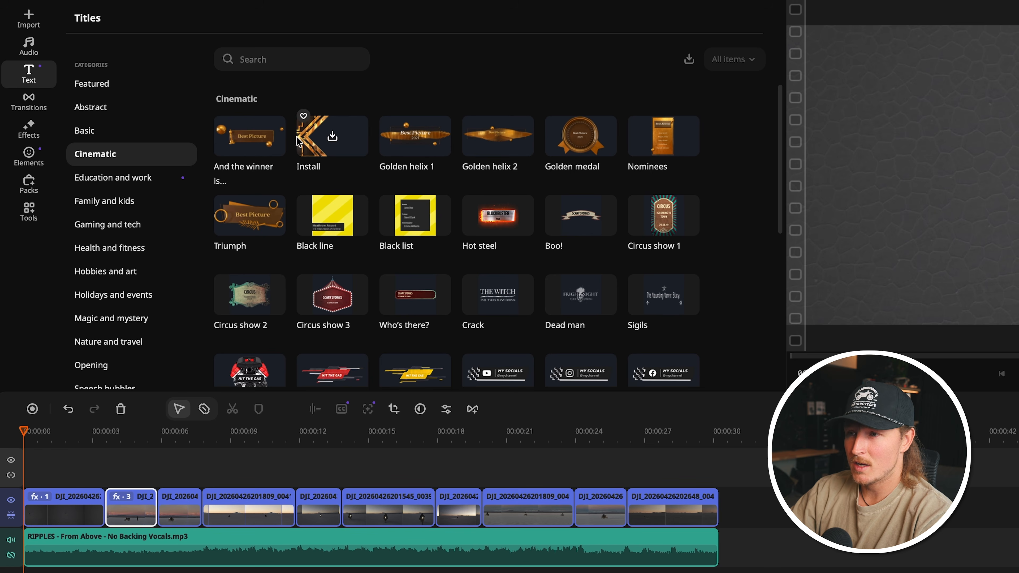
pyautogui.scroll(-7, 413, 181)
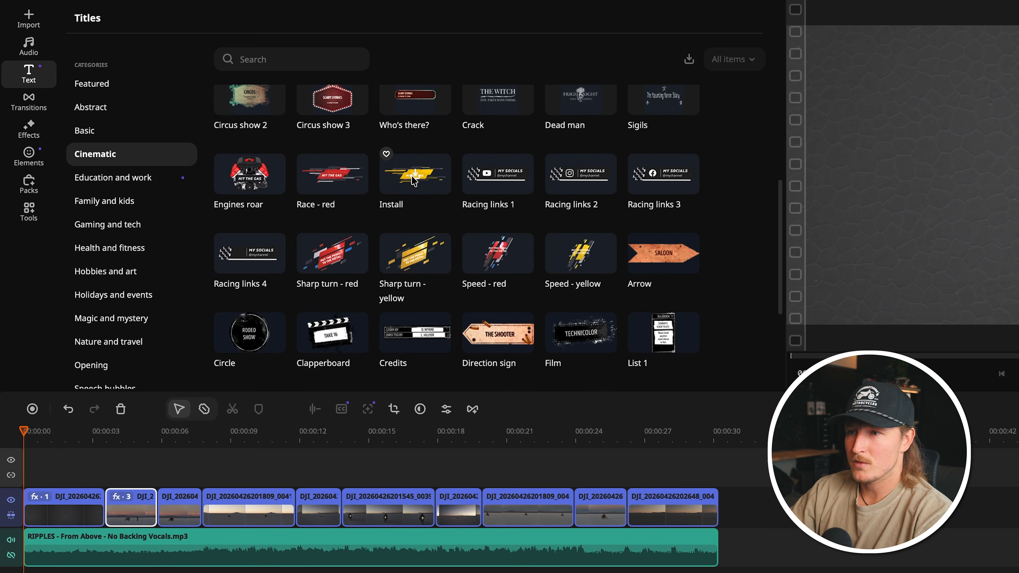
pyautogui.scroll(7, 413, 181)
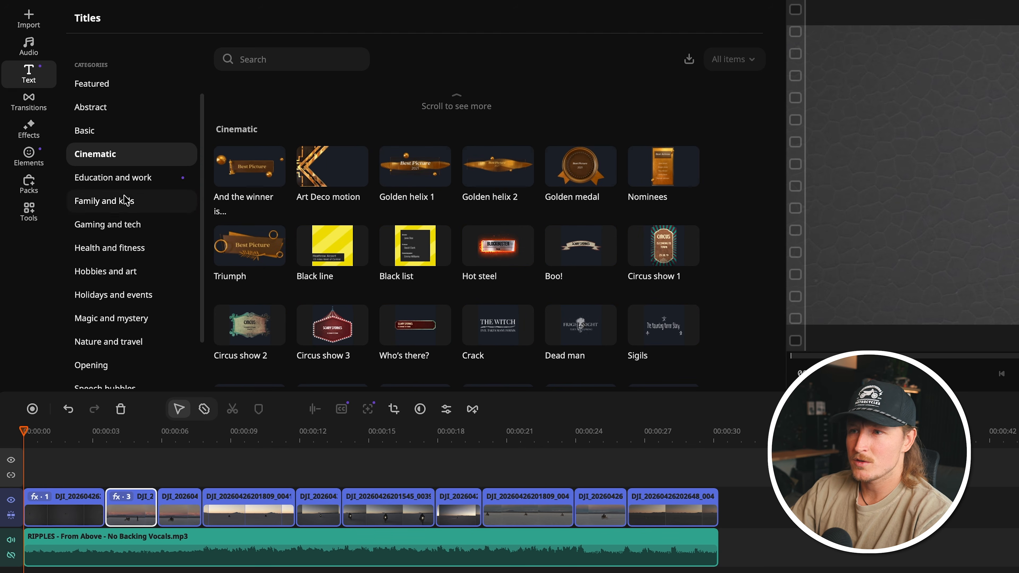
# Step: Install the plain "Title text here" preset from the Basic titles and place it above the second clip
pyautogui.click(138, 178)
pyautogui.click(108, 133)
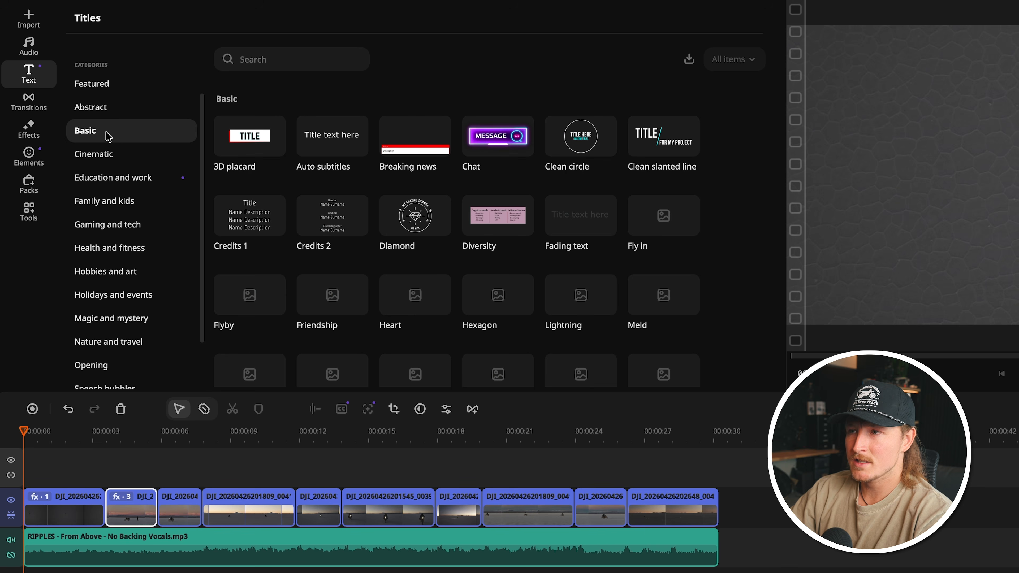
pyautogui.click(320, 139)
pyautogui.moveTo(339, 138); pyautogui.dragTo(114, 467)
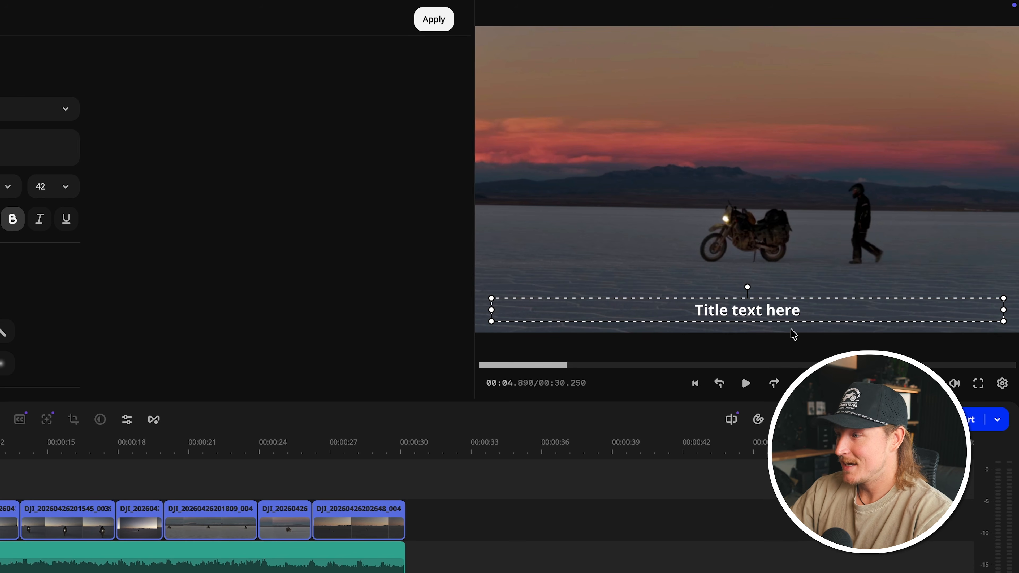
# Step: Replace the title's placeholder text with BOLIVIA, apply the change and play back the titled section
pyautogui.doubleClick(778, 312)
pyautogui.tripleClick(770, 312)
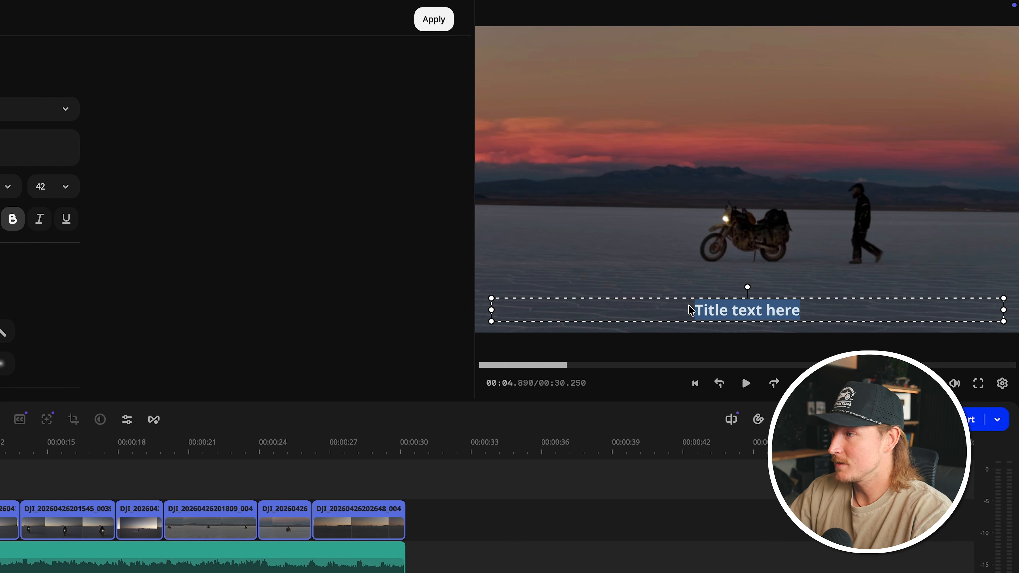
pyautogui.write('BOLIVIA')
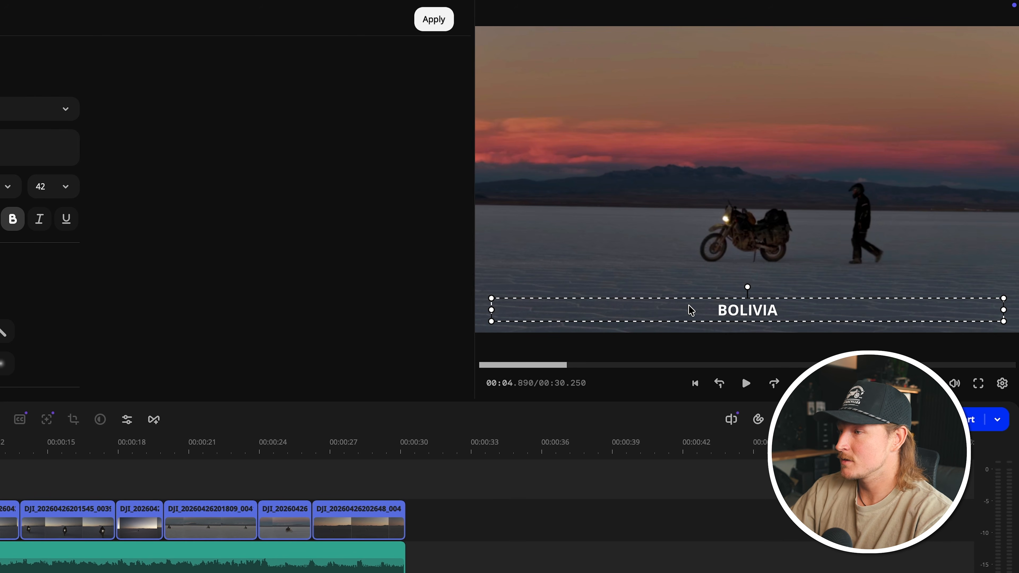
pyautogui.click(434, 20)
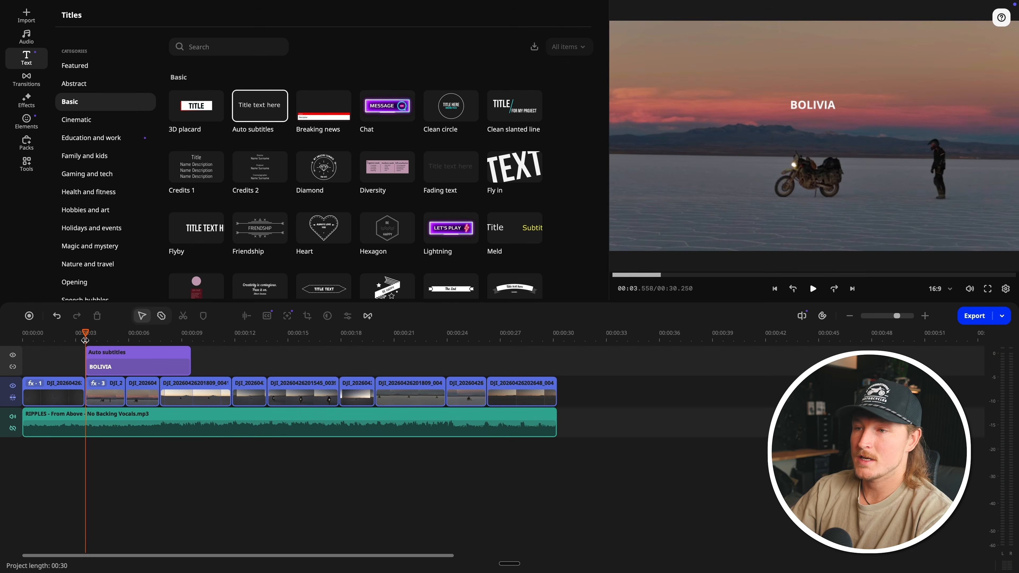
pyautogui.press('space')
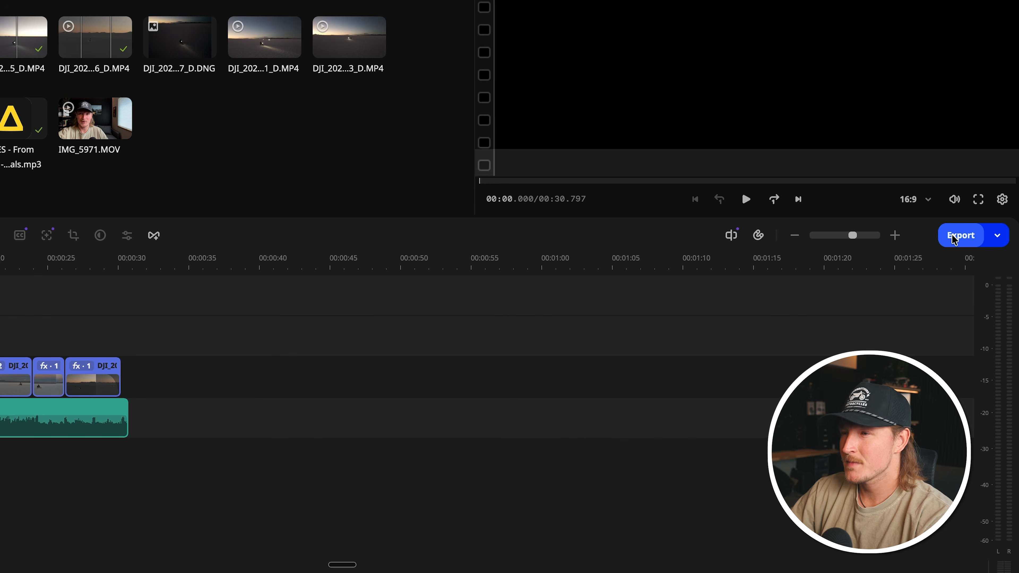
# Step: Set up an MP4 export of the finished video with the title Bolivia and High quality
pyautogui.click(963, 236)
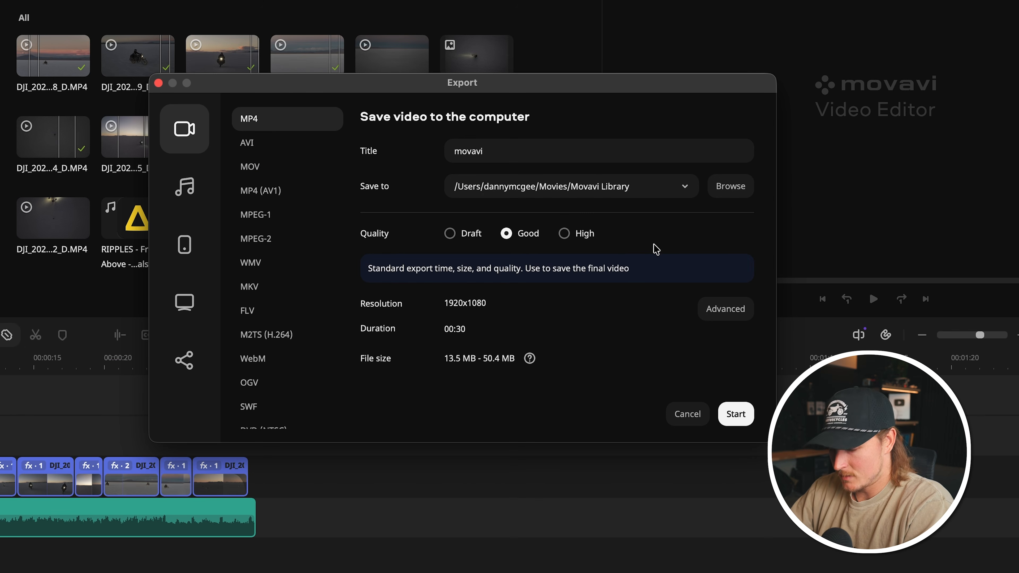
pyautogui.moveTo(507, 153); pyautogui.dragTo(446, 152)
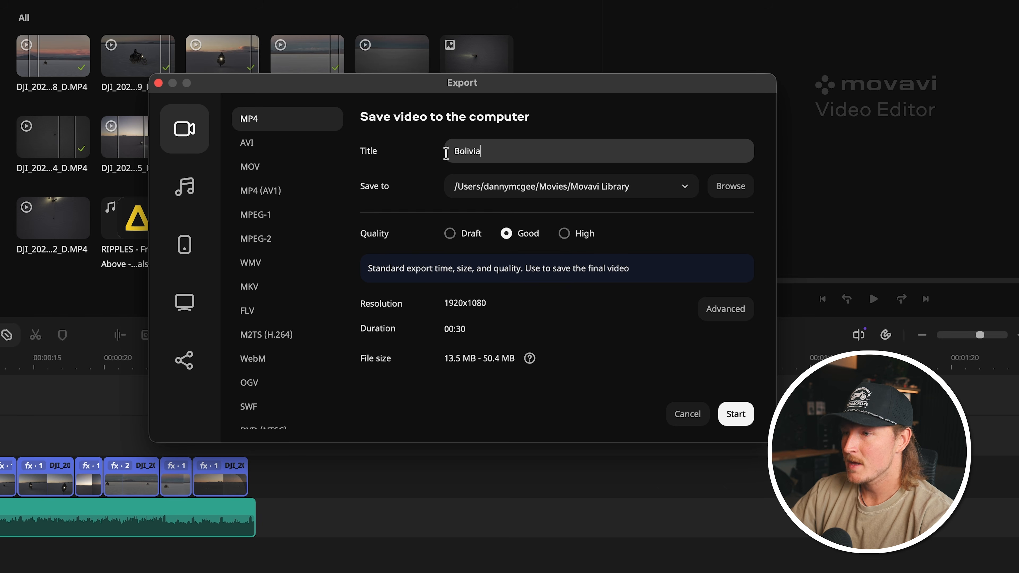
pyautogui.write('Bolivia')
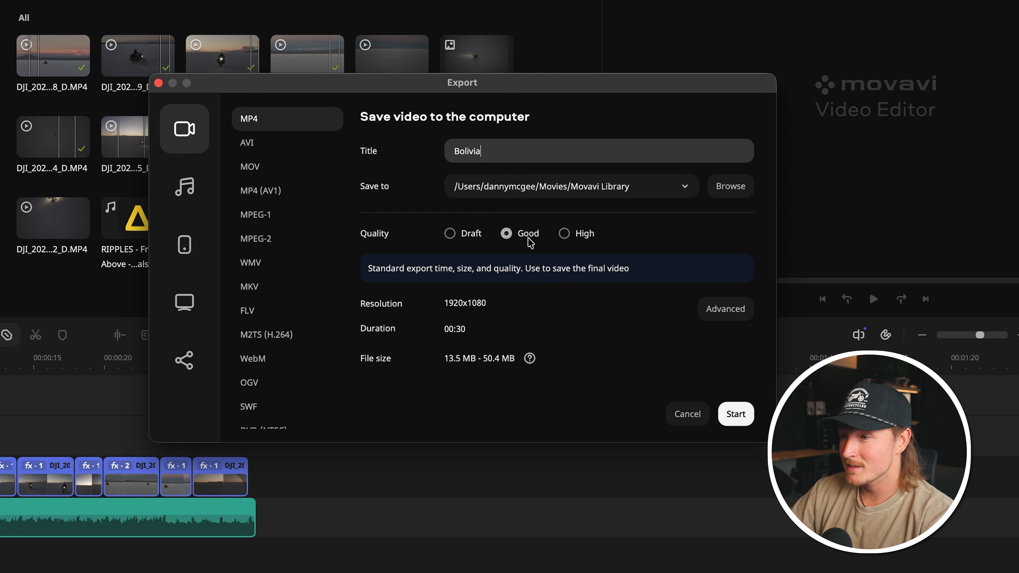
pyautogui.click(564, 234)
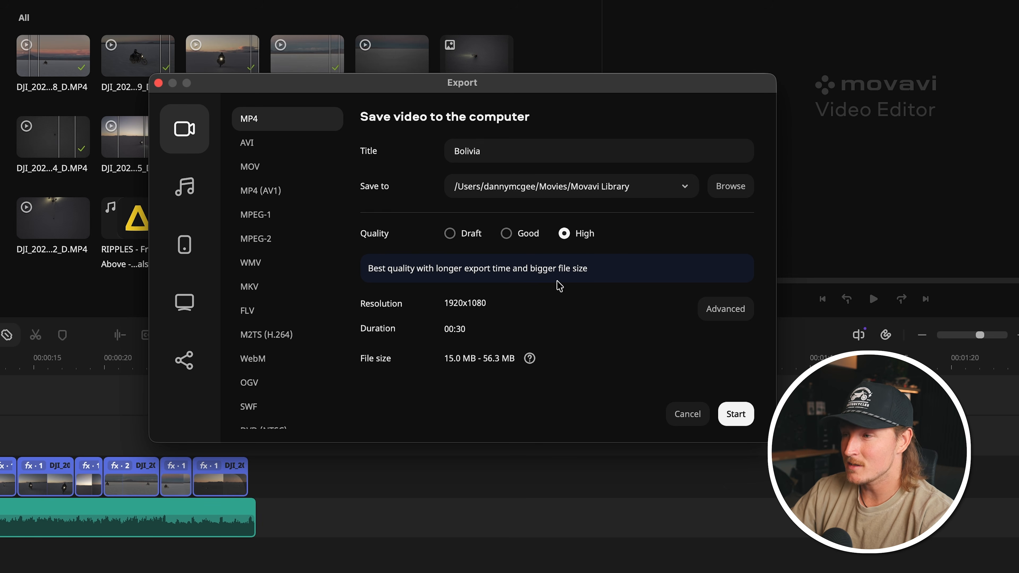
# Step: Set the advanced export resolution to 3840x2160 (16:9) and the bitrate to Auto
pyautogui.click(721, 317)
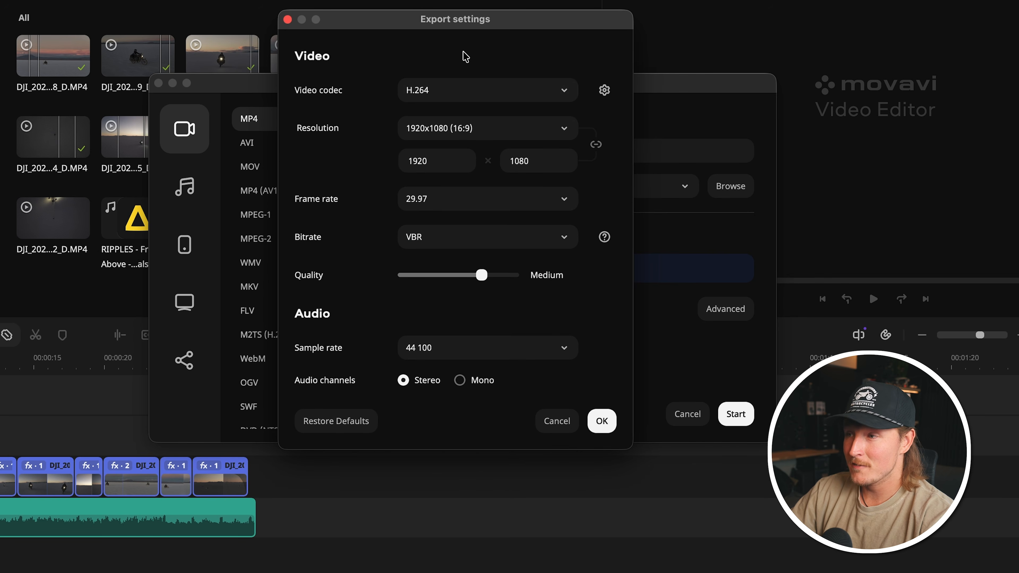
pyautogui.click(483, 133)
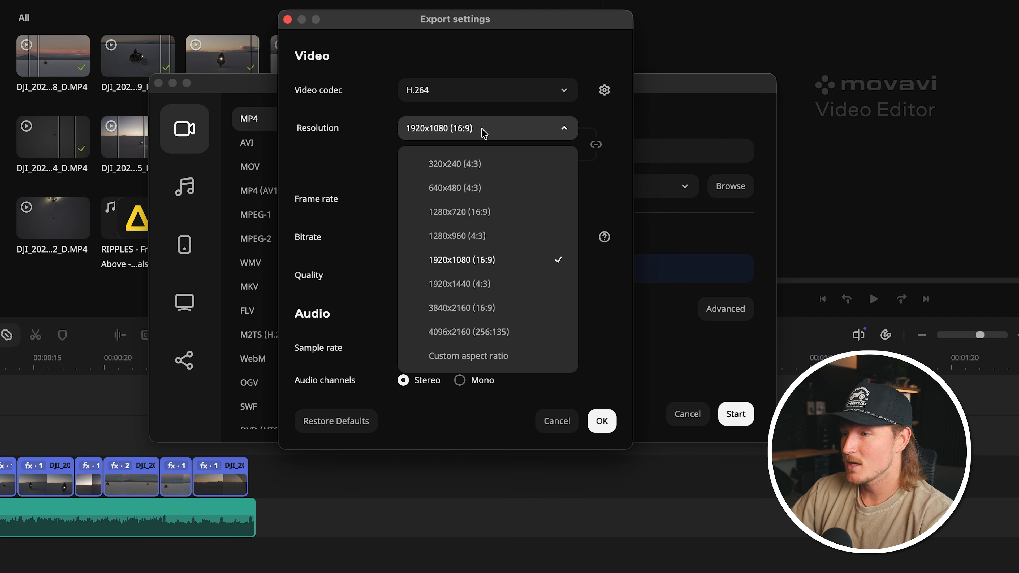
pyautogui.click(477, 309)
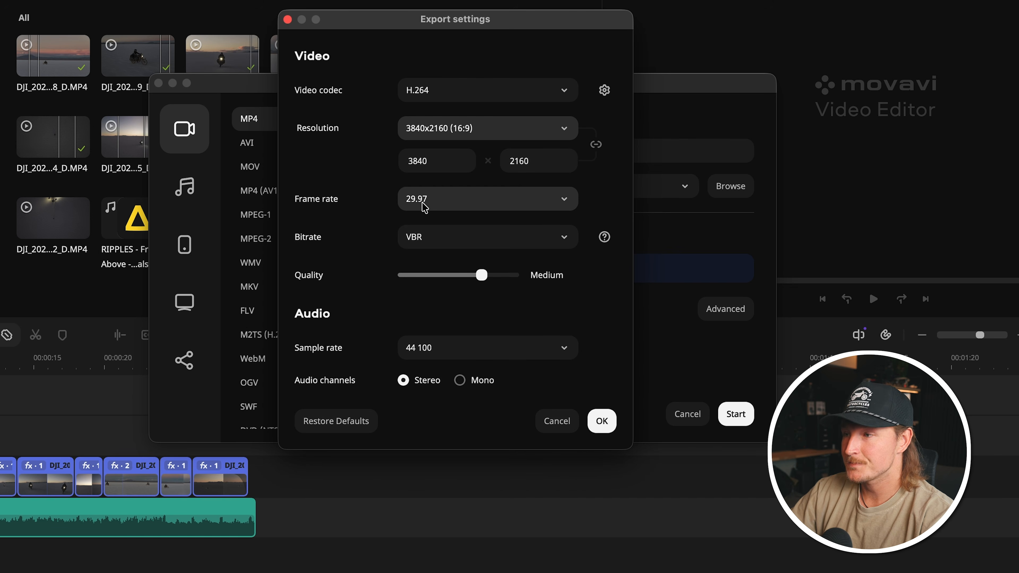
pyautogui.click(435, 243)
pyautogui.click(421, 273)
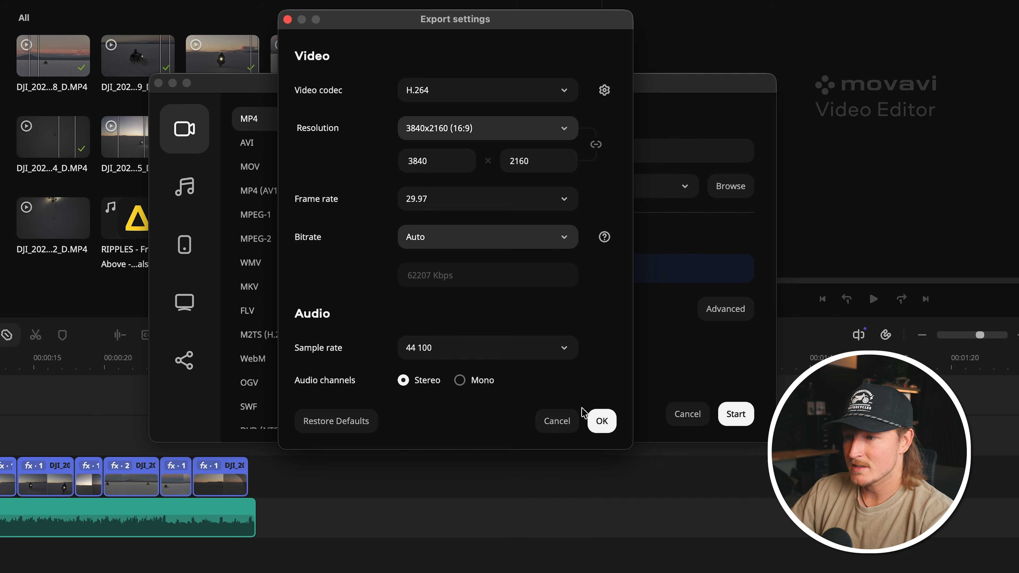
pyautogui.click(601, 421)
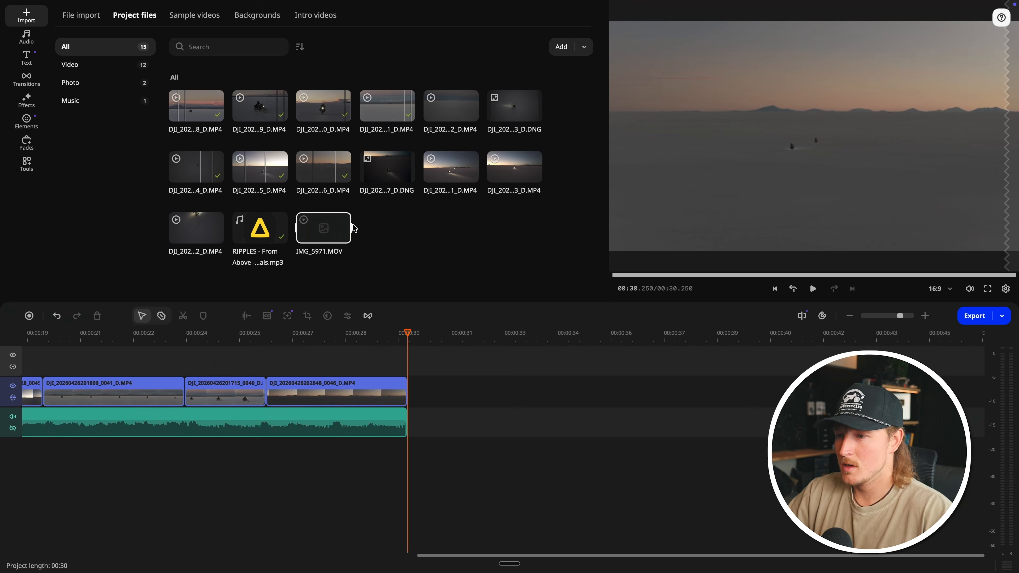
# Step: Place IMG_5971.MOV on the video track after the last drone clip and automatically remove its silent pauses
pyautogui.moveTo(337, 229); pyautogui.dragTo(488, 396)
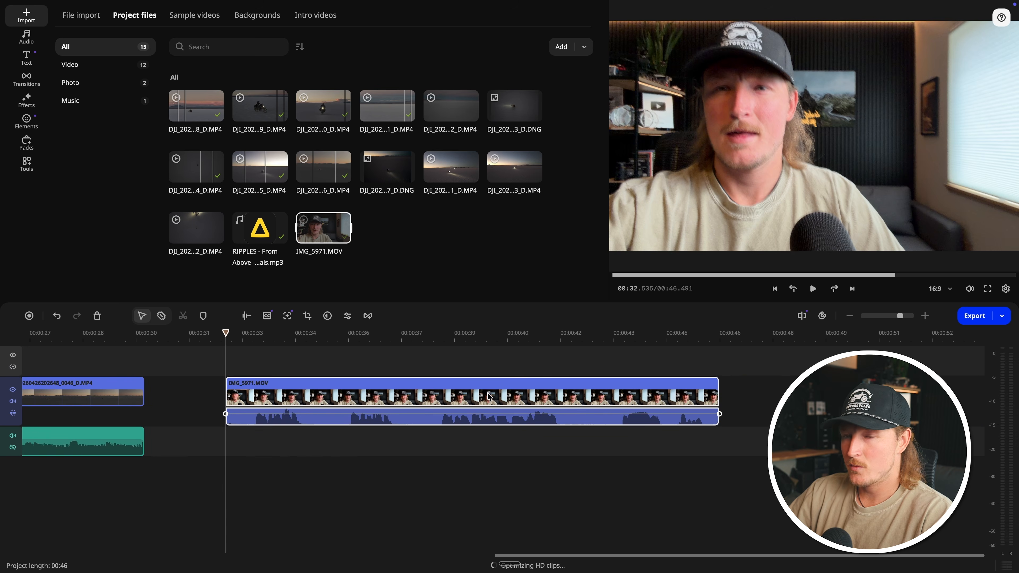
pyautogui.click(254, 343)
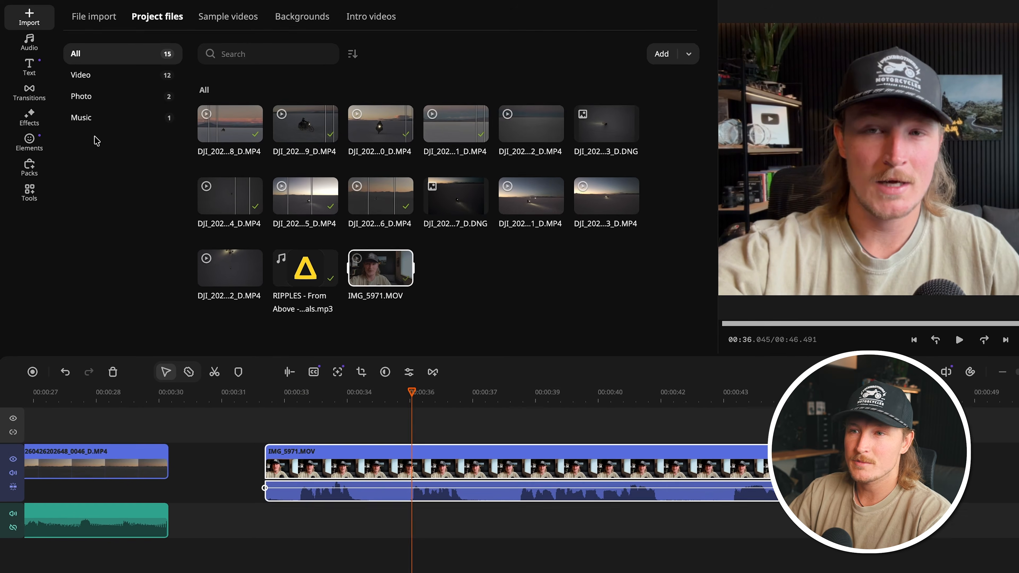
pyautogui.click(30, 156)
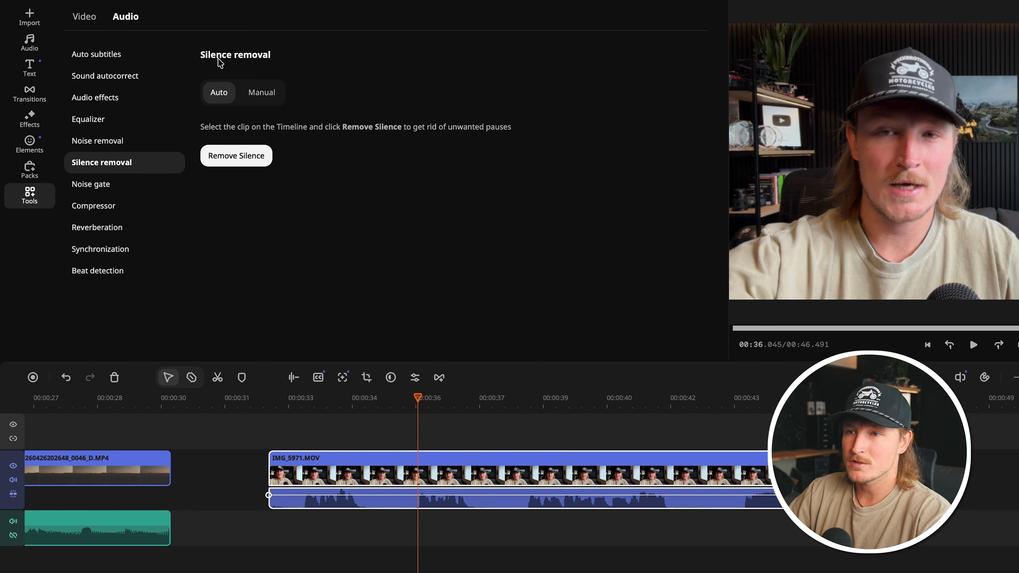
pyautogui.click(245, 159)
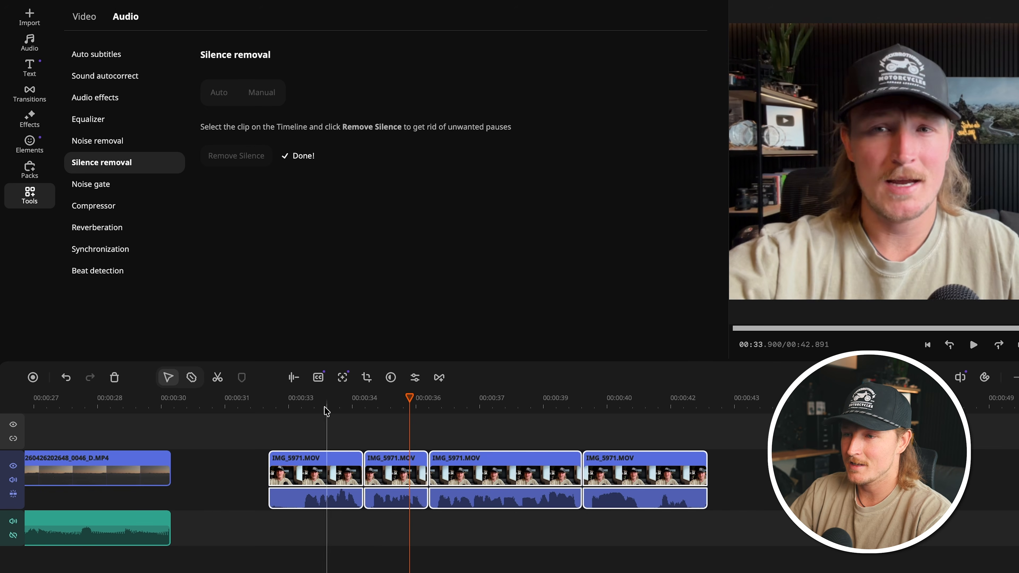
pyautogui.click(316, 401)
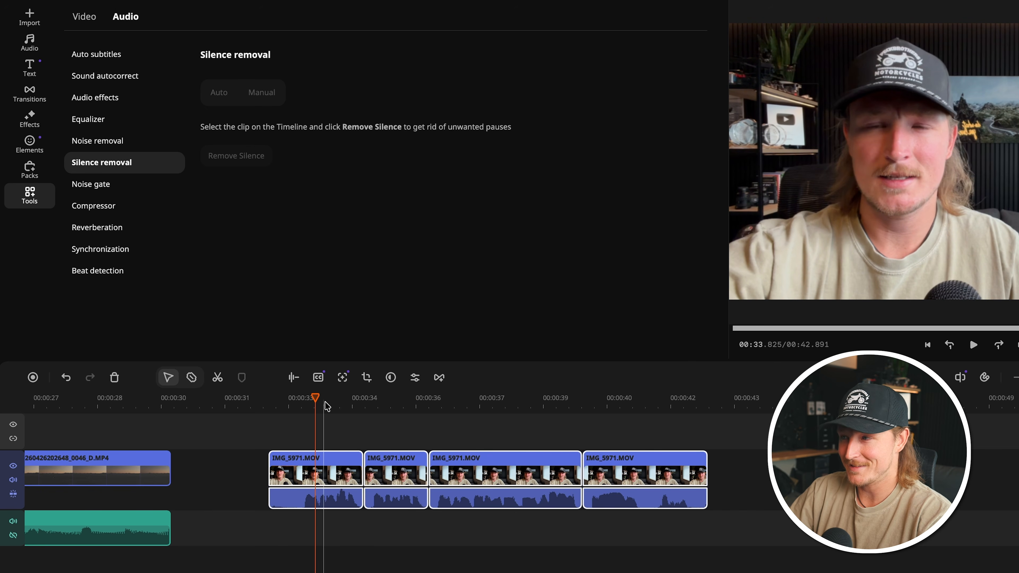
pyautogui.click(300, 397)
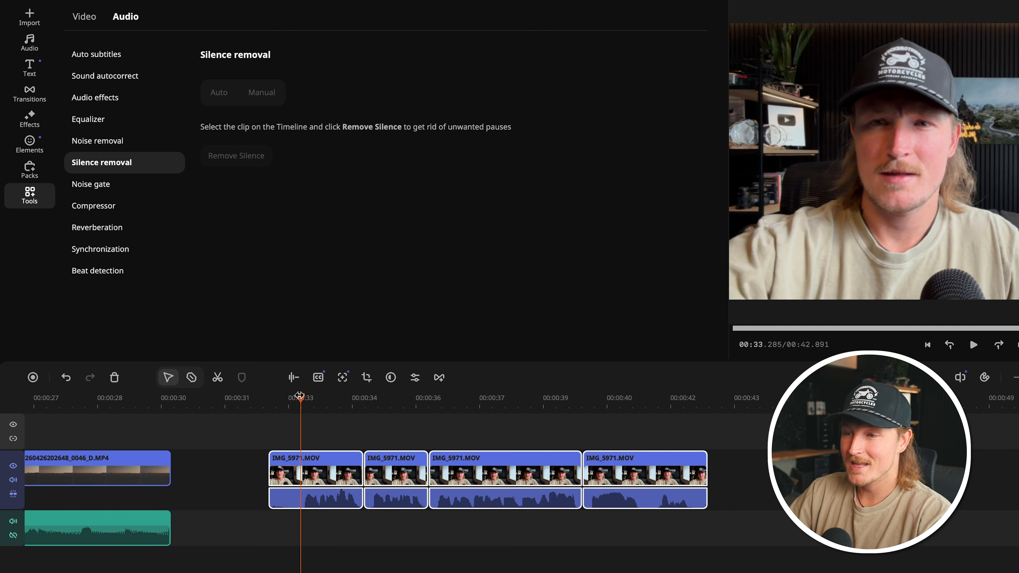
# Step: Generate single-line automatic subtitles for all four IMG_5971.MOV segments with auto-detected language
pyautogui.click(108, 60)
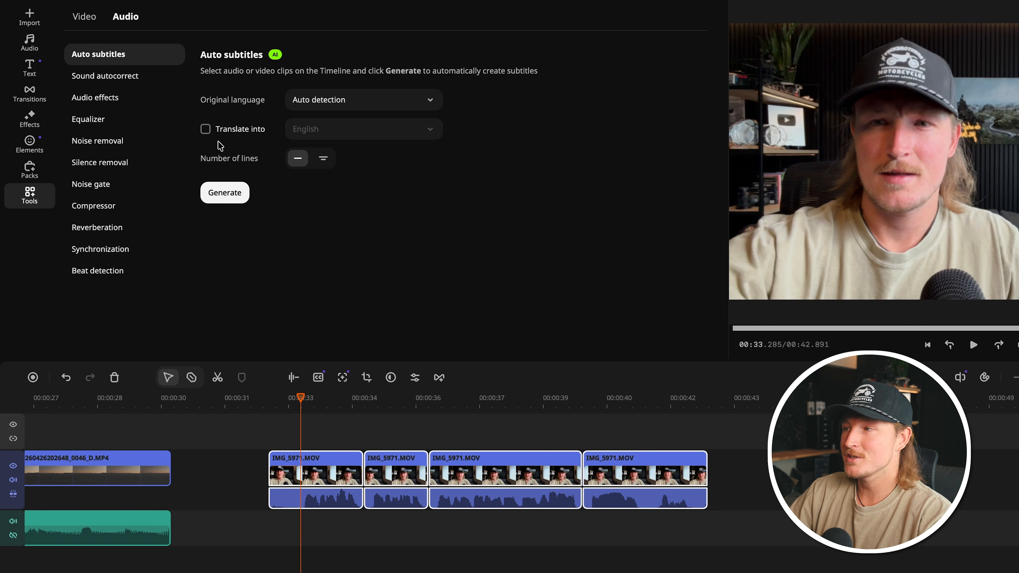
pyautogui.click(311, 462)
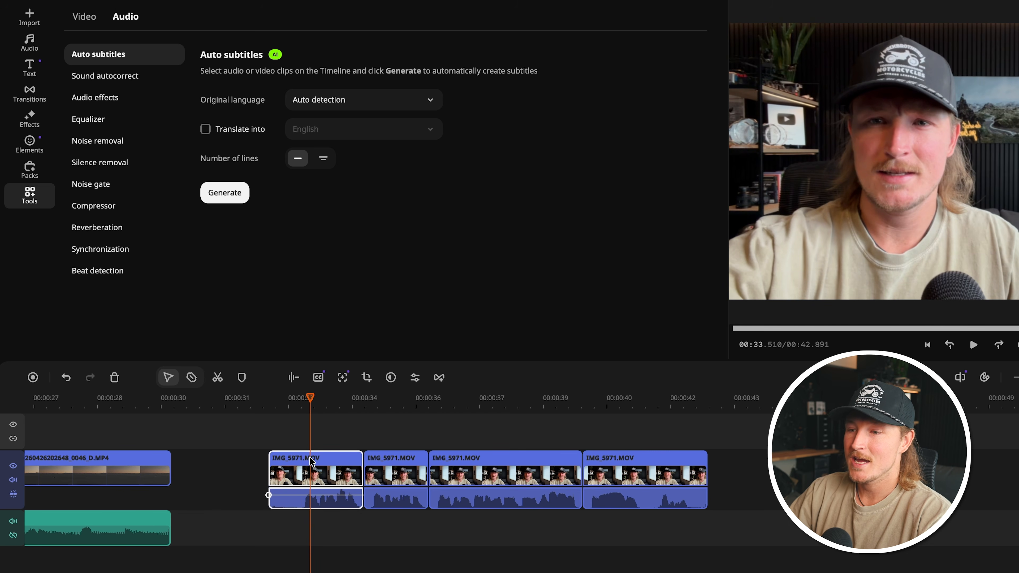
pyautogui.keyDown('super'); pyautogui.click(394, 461); pyautogui.keyUp('super')
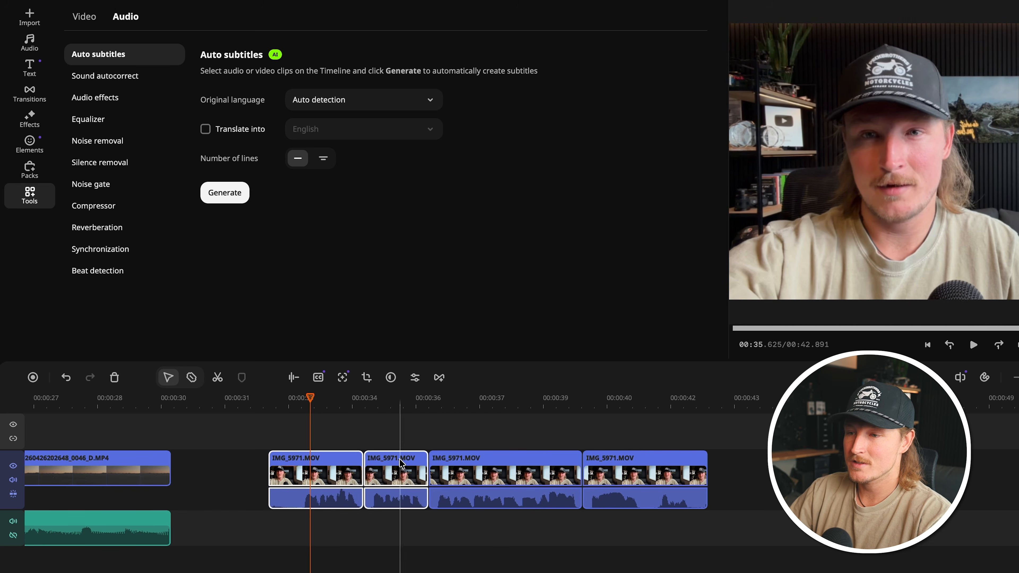
pyautogui.keyDown('super'); pyautogui.click(469, 459); pyautogui.keyUp('super')
pyautogui.keyDown('super'); pyautogui.click(628, 462); pyautogui.keyUp('super')
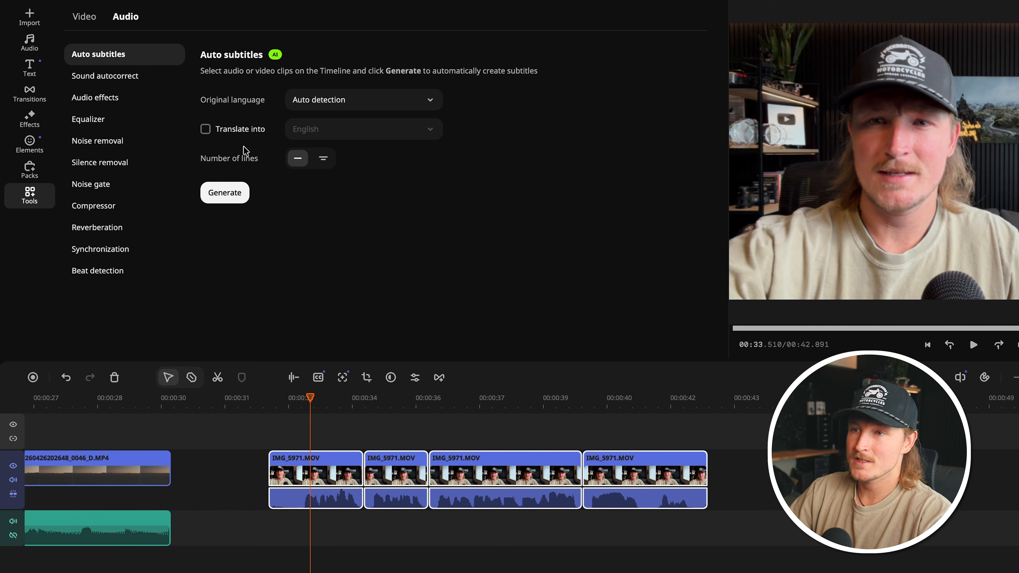
pyautogui.click(226, 194)
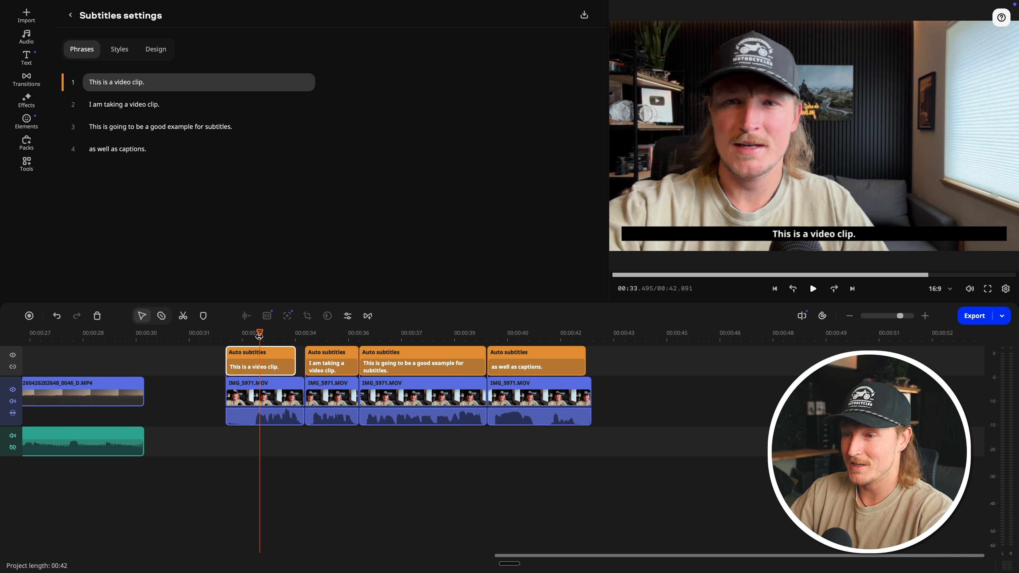
# Step: Try the Cinema style on all the automatic subtitles, and replace it with the Simple - bold style
pyautogui.click(119, 49)
pyautogui.click(282, 127)
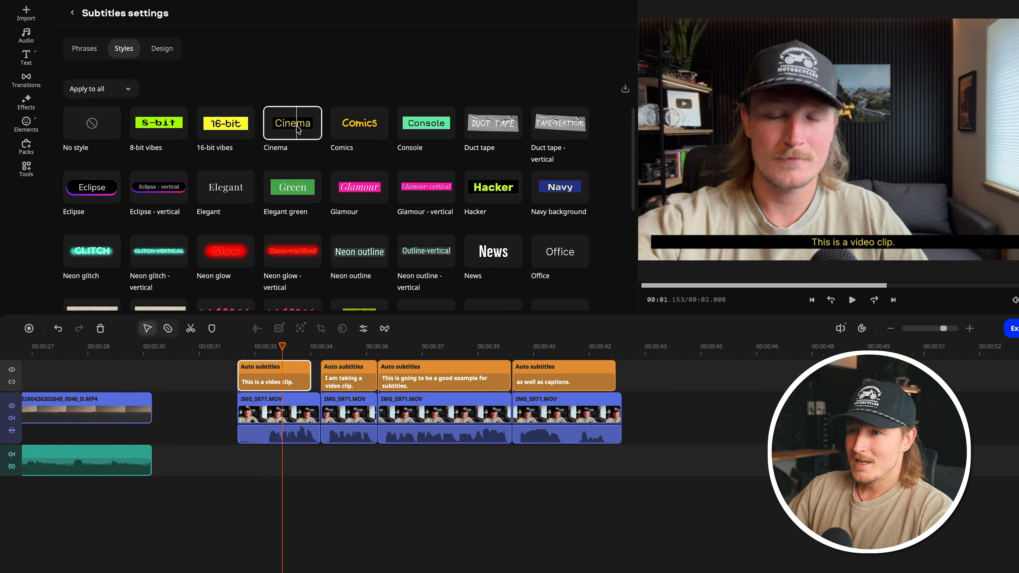
pyautogui.scroll(-5, 338, 149)
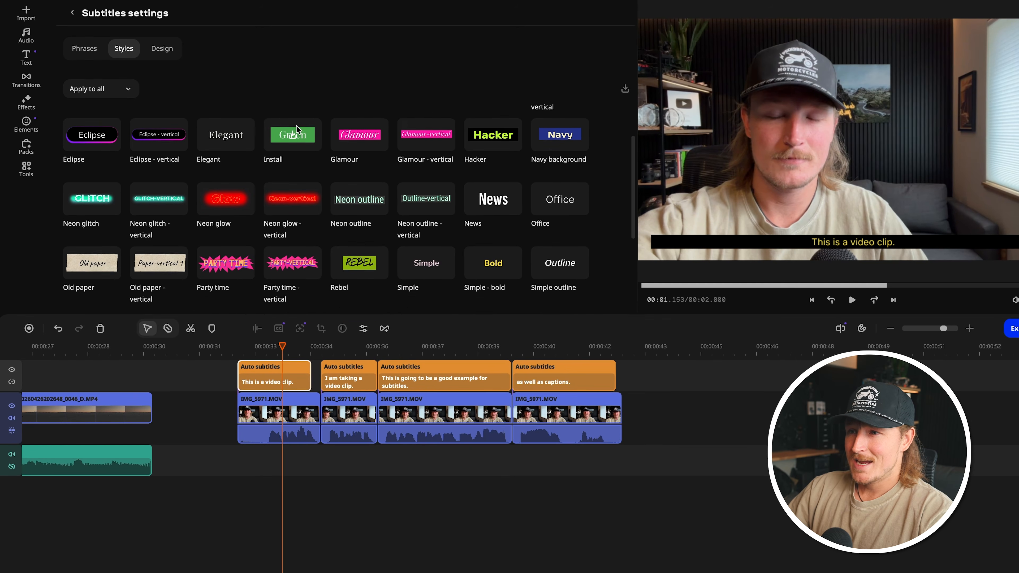
pyautogui.scroll(-1, 297, 129)
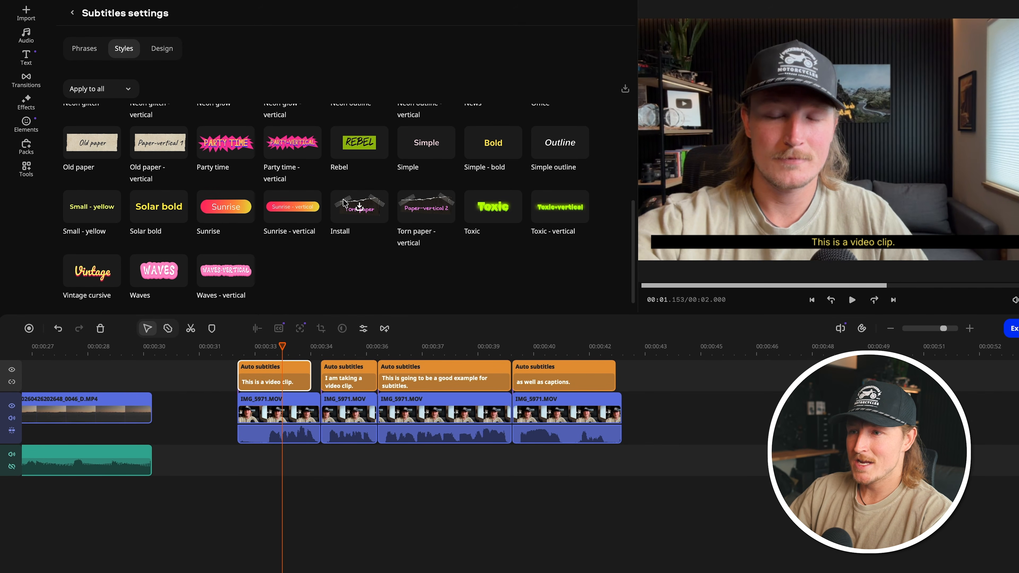
pyautogui.scroll(1, 305, 217)
pyautogui.click(505, 168)
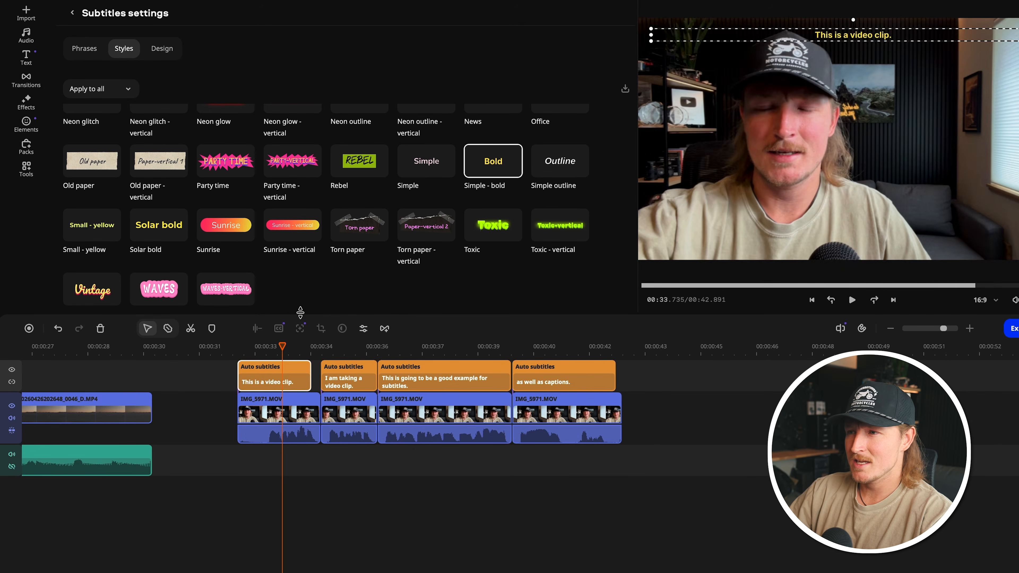
# Step: Move the "I am taking a video clip." subtitle down to the lower part of the video frame, keeping it horizontally centred
pyautogui.click(354, 358)
pyautogui.click(353, 375)
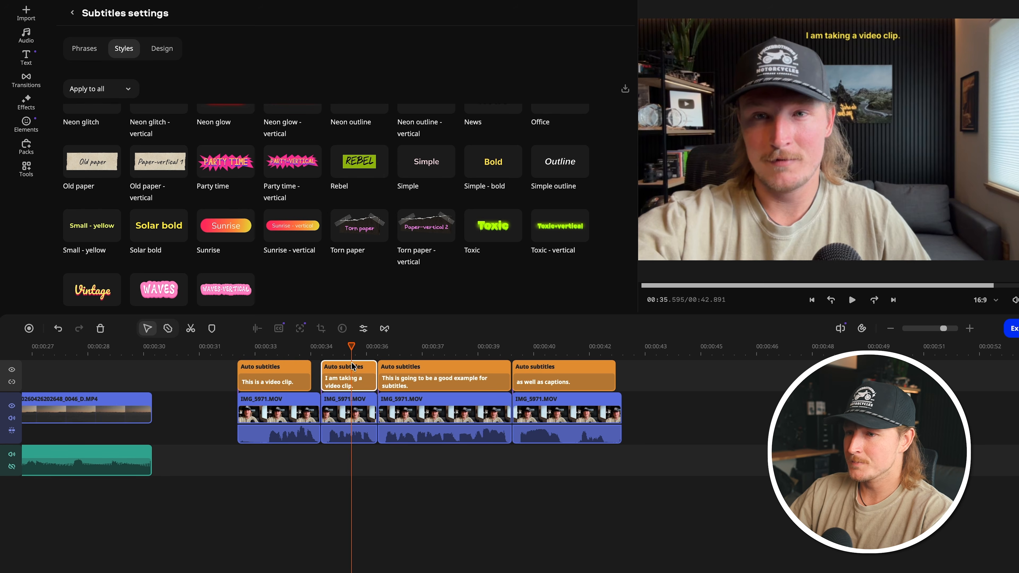
pyautogui.moveTo(867, 38); pyautogui.dragTo(868, 228)
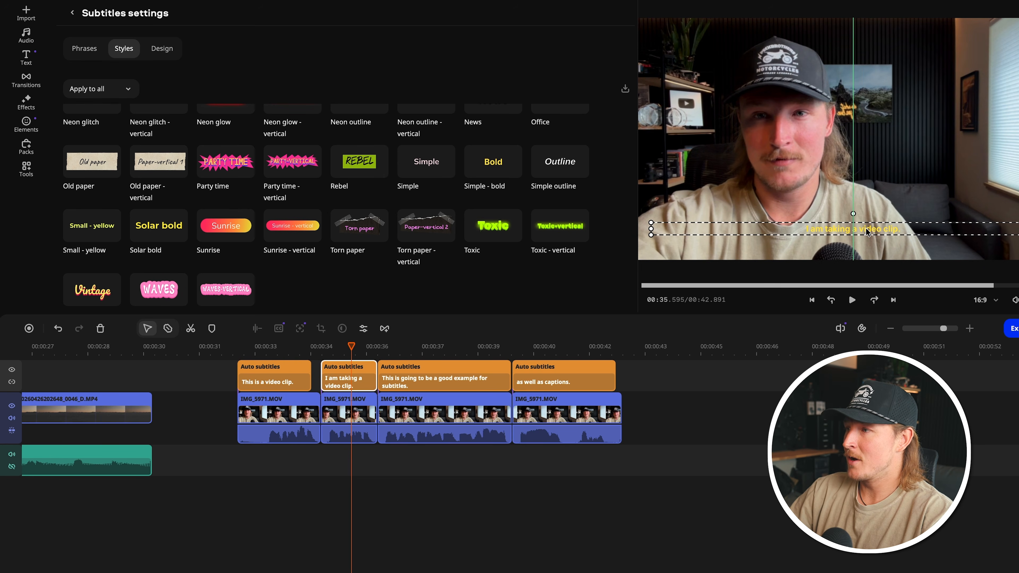